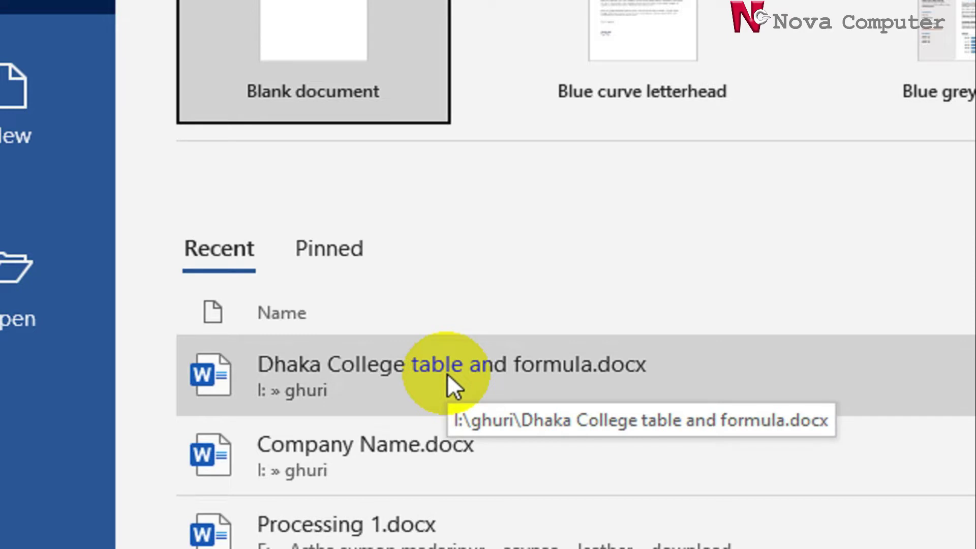
Open the recent document "Dhaka College table and formula.docx".
{"action": "left_click", "coordinate": [449, 376]}
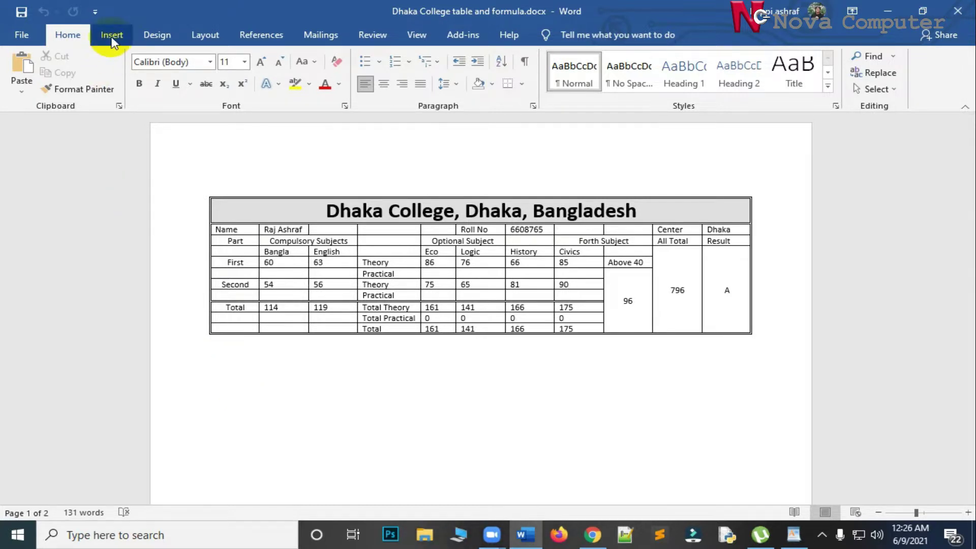
{"action": "left_click", "coordinate": [111, 34]}
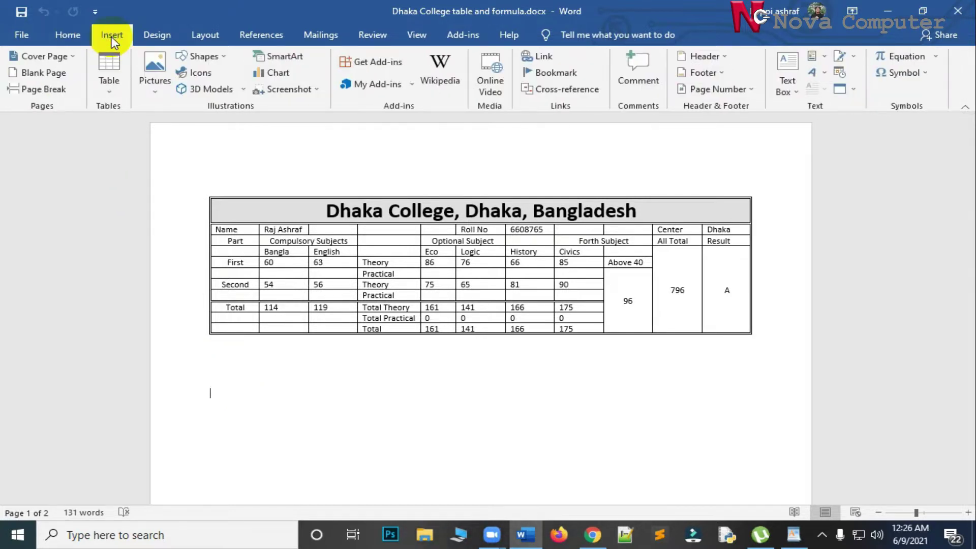
{"action": "left_click", "coordinate": [111, 93]}
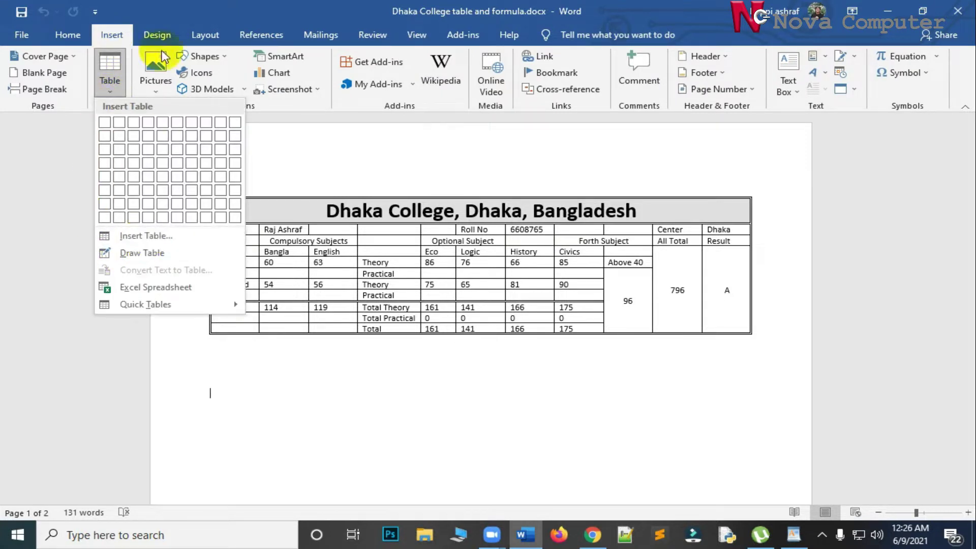
{"action": "left_click", "coordinate": [447, 423]}
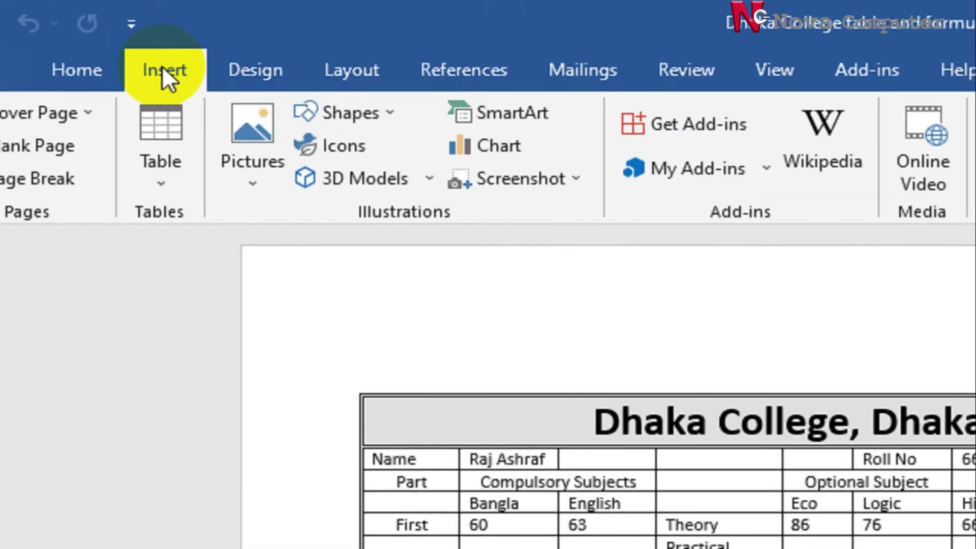
Start inserting a table by dimensions below the existing one and set the number of columns to 11.
{"action": "left_click", "coordinate": [162, 69]}
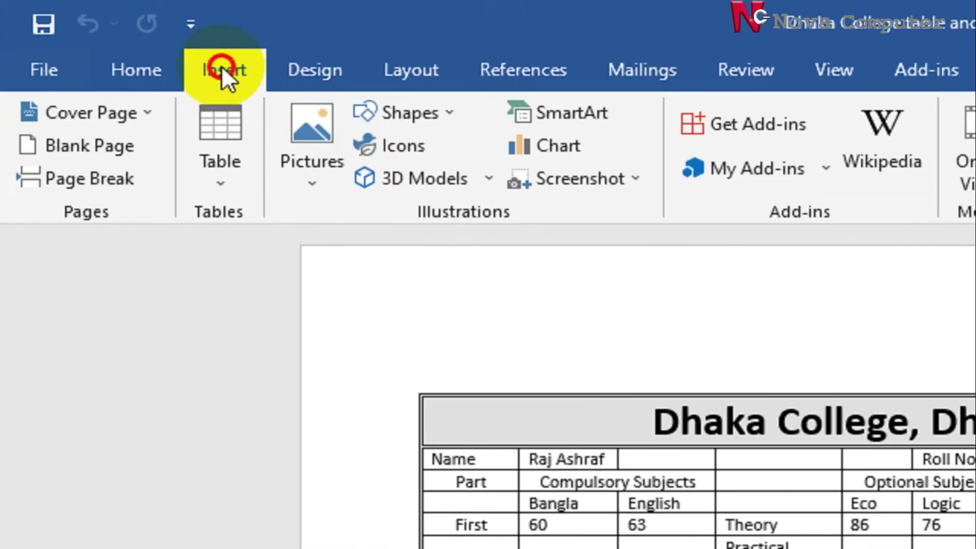
{"action": "left_click", "coordinate": [222, 160]}
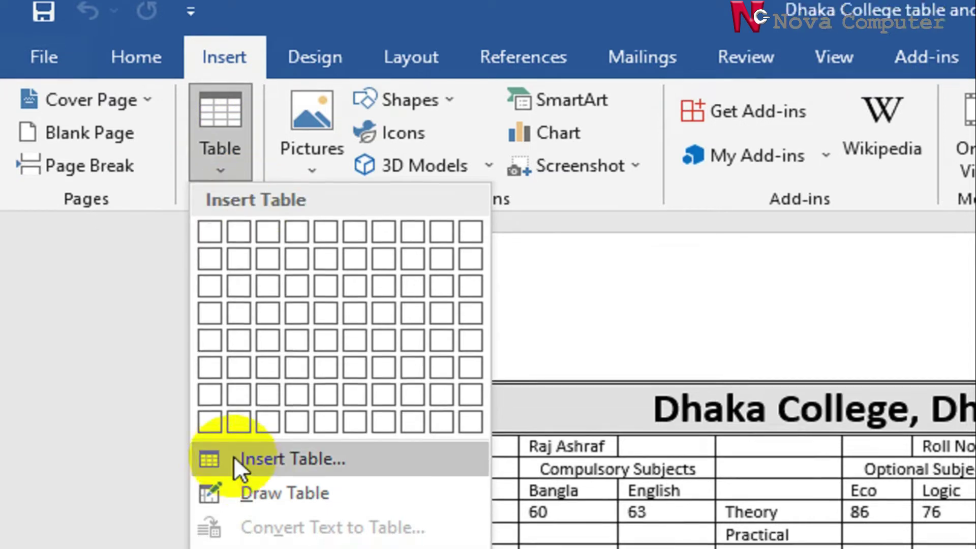
{"action": "left_click", "coordinate": [240, 474]}
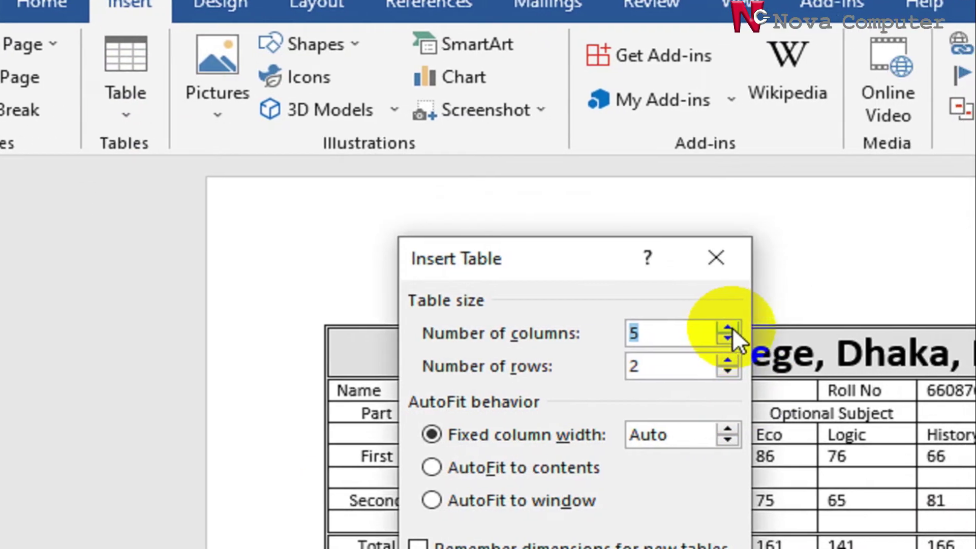
{"action": "left_click", "coordinate": [728, 327]}
{"action": "left_click", "coordinate": [728, 328]}
{"action": "left_click", "coordinate": [728, 328]}
{"action": "left_click", "coordinate": [728, 328]}
{"action": "left_click", "coordinate": [728, 327]}
{"action": "left_click", "coordinate": [728, 328]}
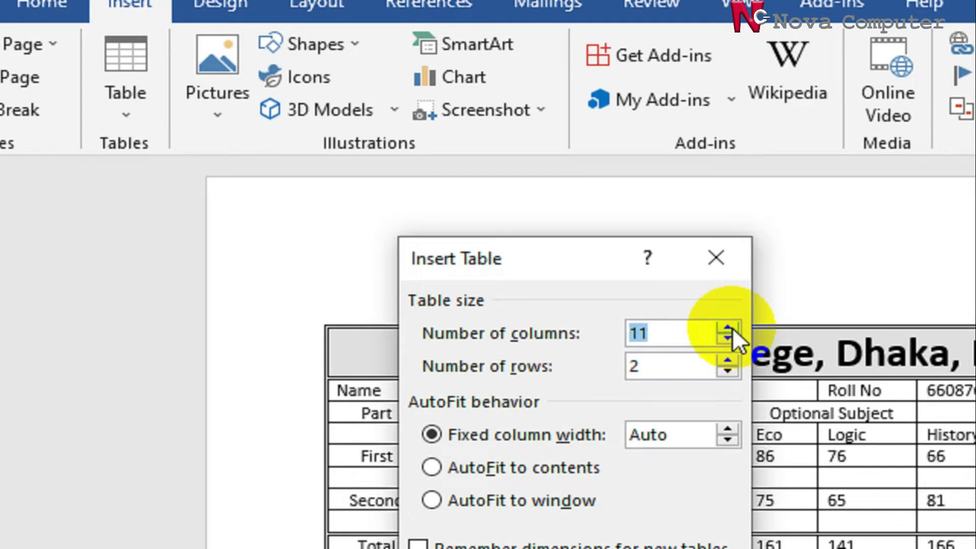
Set the number of rows to 11 and insert the table with fixed automatic column width.
{"action": "left_click", "coordinate": [728, 362]}
{"action": "left_click", "coordinate": [728, 362]}
{"action": "left_click", "coordinate": [728, 362]}
{"action": "left_click", "coordinate": [727, 362]}
{"action": "left_click", "coordinate": [728, 361]}
{"action": "left_click", "coordinate": [728, 361]}
{"action": "left_click", "coordinate": [728, 362]}
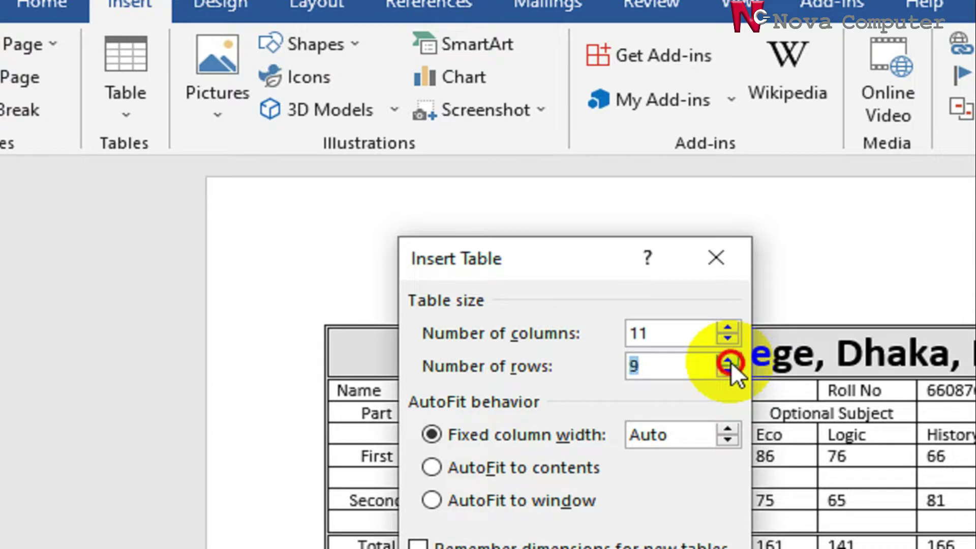
{"action": "left_click", "coordinate": [727, 362]}
{"action": "left_click", "coordinate": [727, 362]}
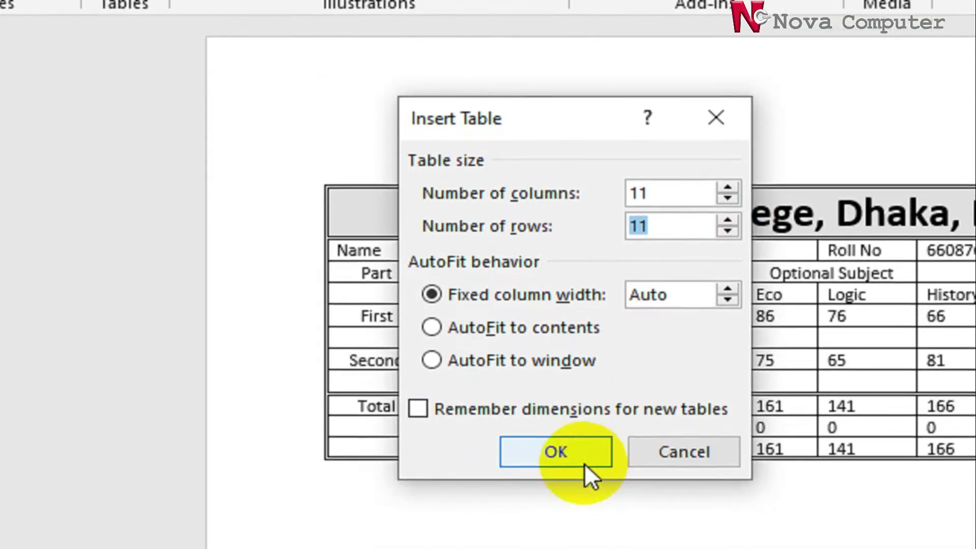
{"action": "left_click", "coordinate": [584, 422]}
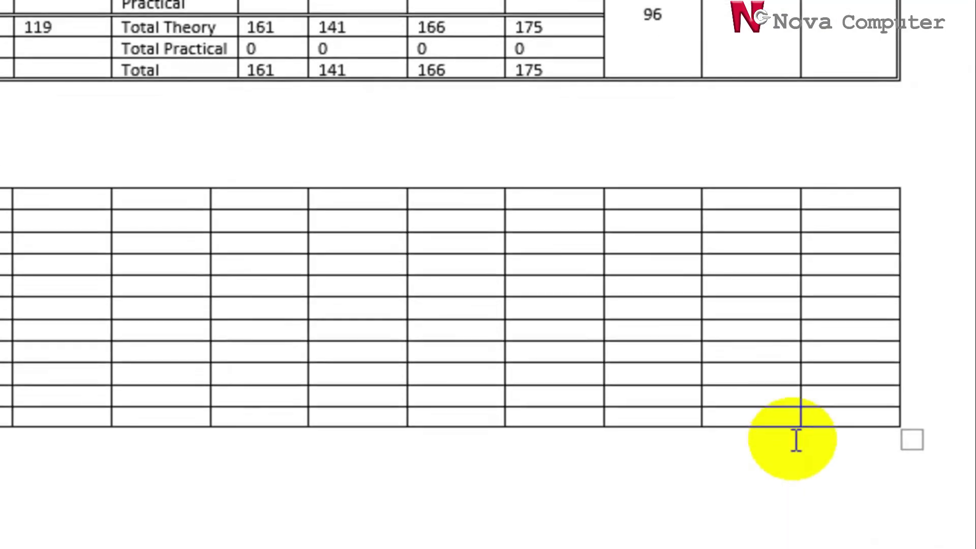
Remove the extra blank lines between the finished table and the new empty table.
{"action": "left_click", "coordinate": [13, 108]}
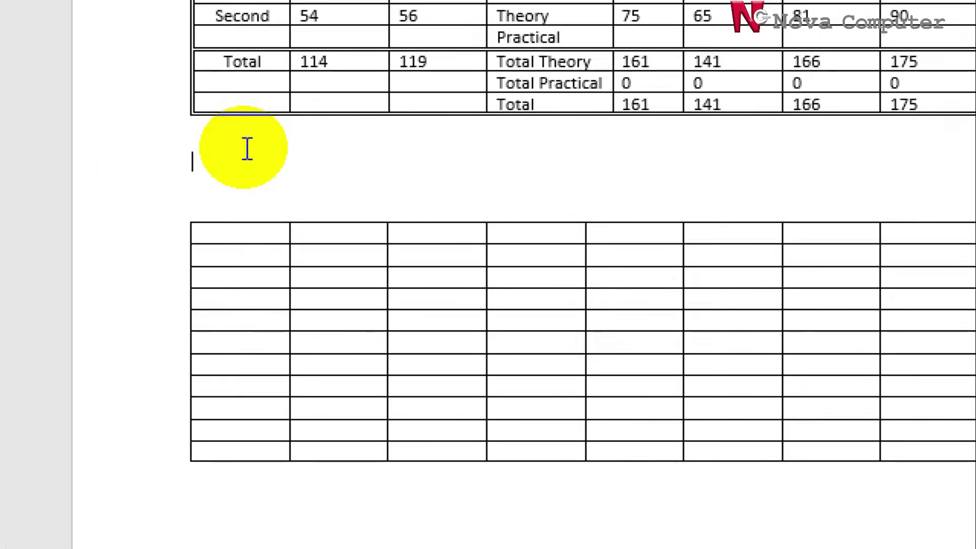
{"action": "key", "text": "Delete"}
{"action": "key", "text": "Delete"}
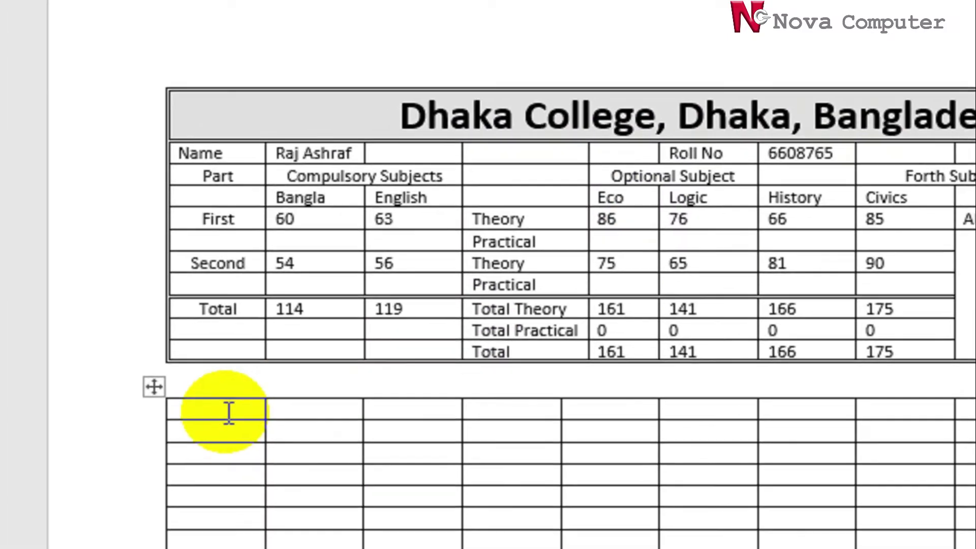
Merge all cells in the new table's first row and enter the title "Dhaka College, Dhaka, Bangladesh" in it.
{"action": "left_click", "coordinate": [100, 450]}
{"action": "left_click_drag", "start_coordinate": [245, 412], "coordinate": [825, 397]}
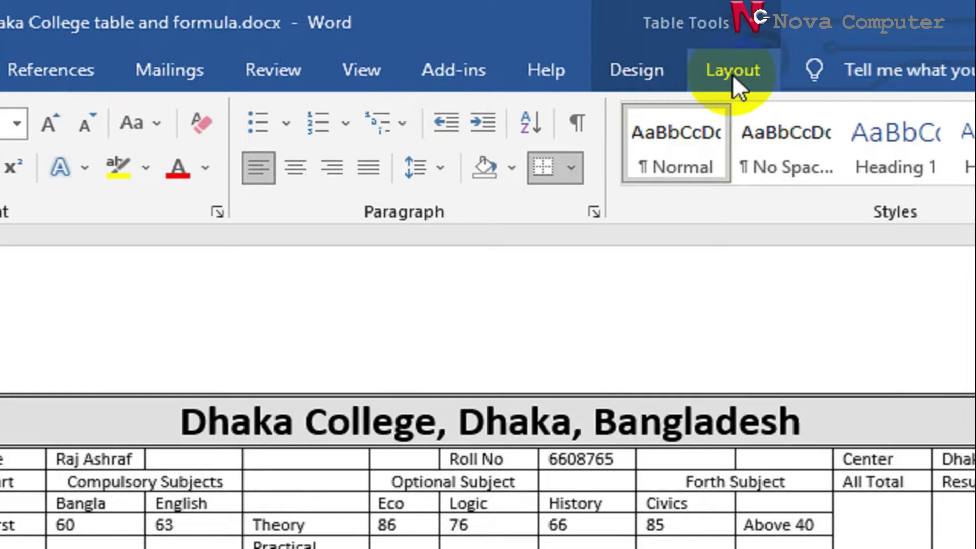
{"action": "left_click", "coordinate": [733, 74]}
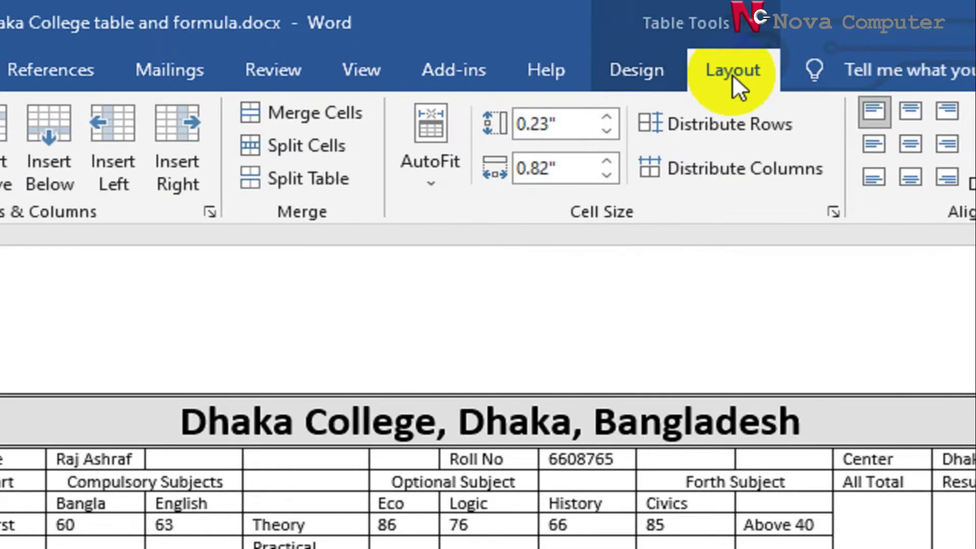
{"action": "left_click", "coordinate": [340, 117]}
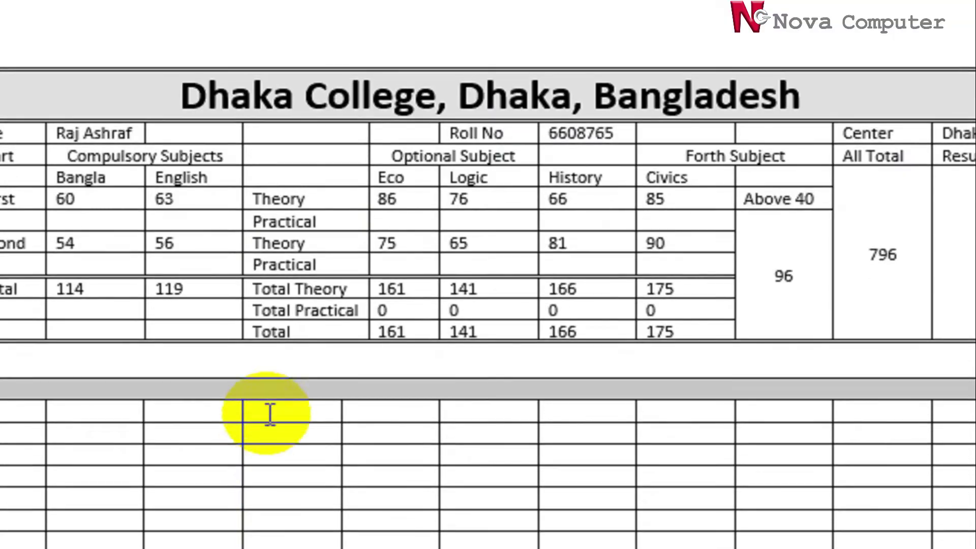
{"action": "left_click", "coordinate": [255, 385]}
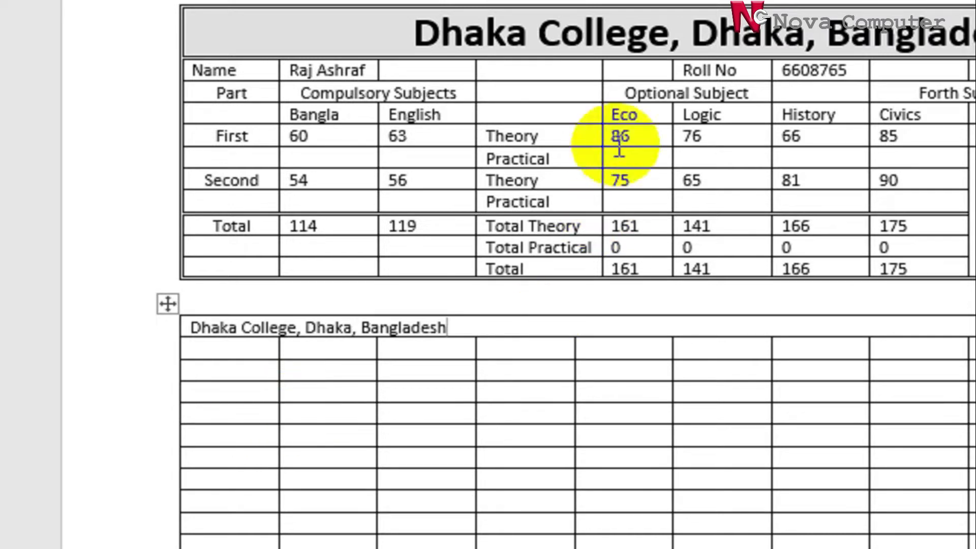
Format the new table's title as bold 28 pt text and align it to the top center of its cell.
{"action": "scroll", "coordinate": [539, 109], "scroll_direction": "up", "scroll_amount": 3}
{"action": "left_click_drag", "start_coordinate": [503, 140], "coordinate": [461, 138]}
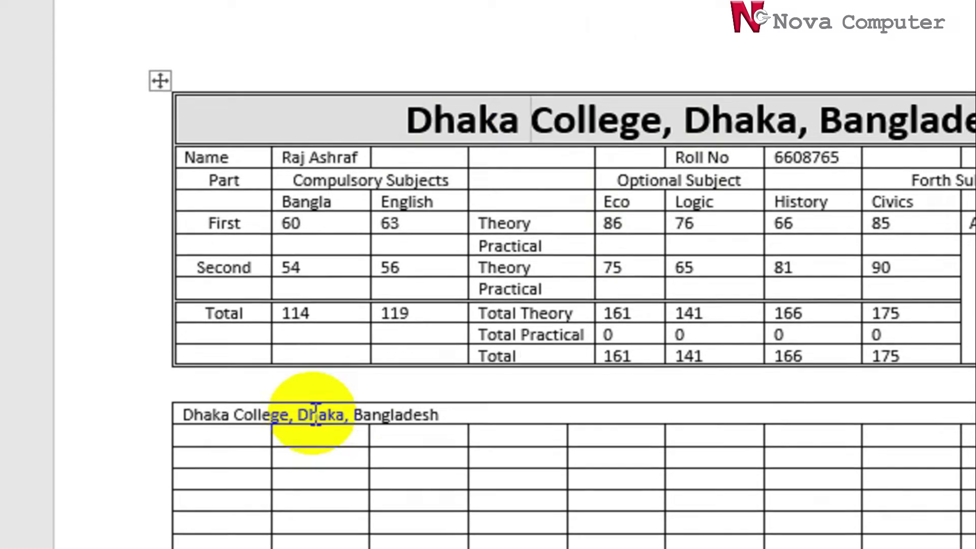
{"action": "left_click", "coordinate": [326, 435]}
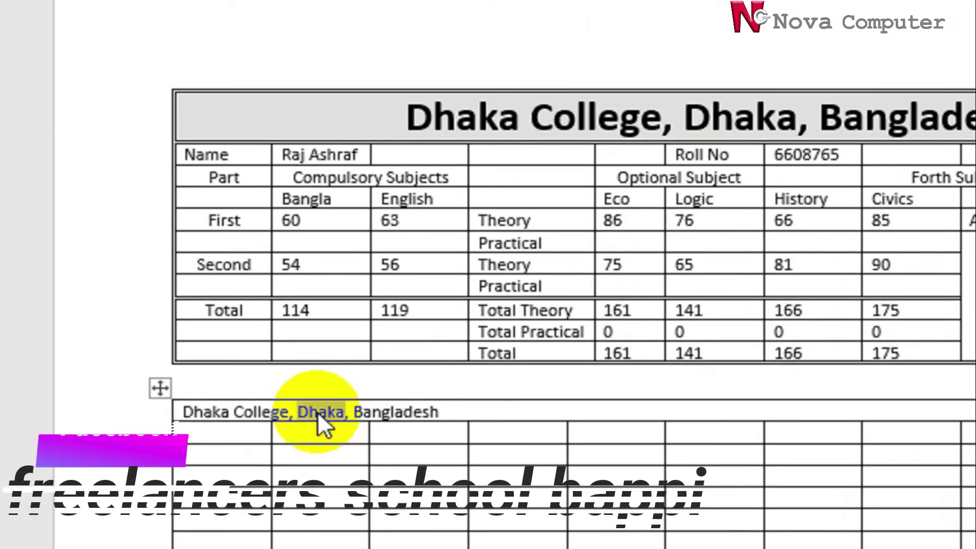
{"action": "right_click", "coordinate": [318, 411]}
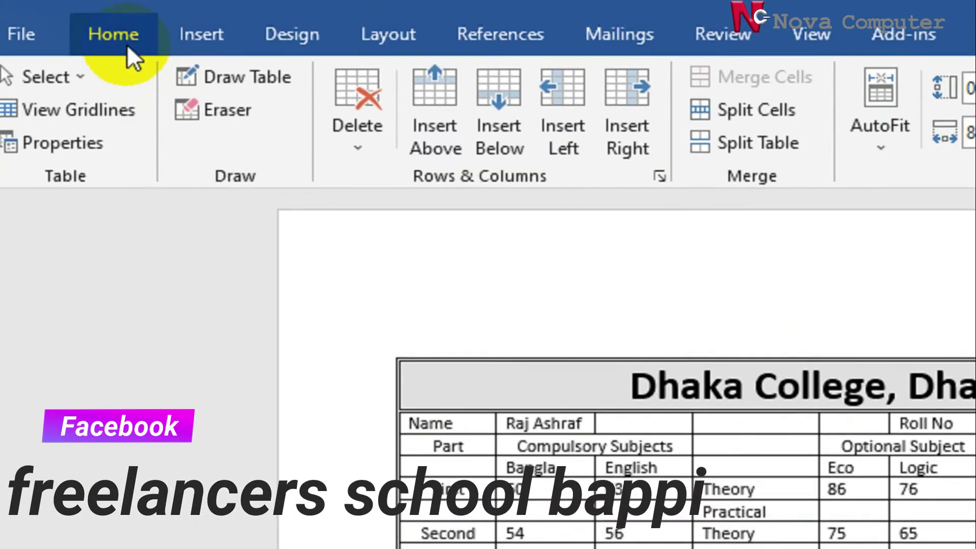
{"action": "left_click", "coordinate": [126, 36]}
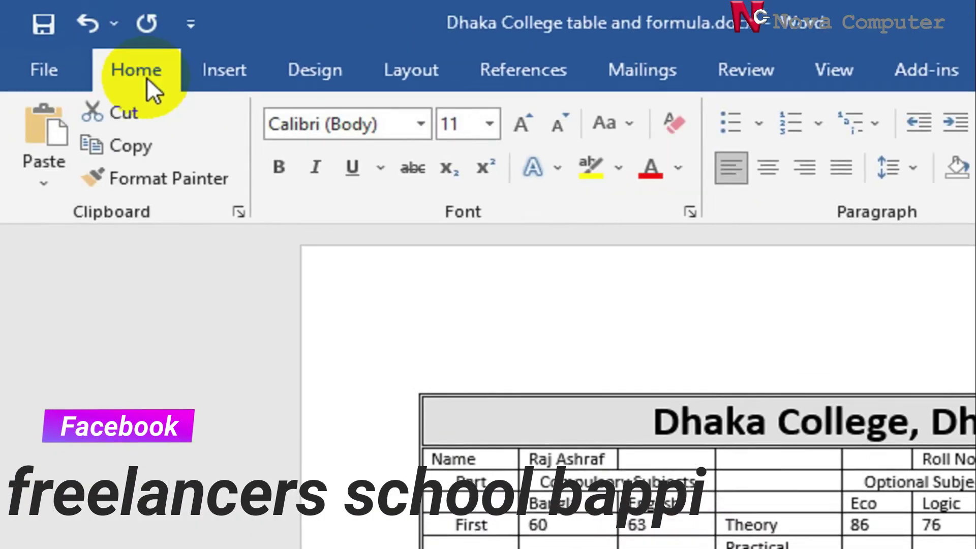
{"action": "left_click", "coordinate": [489, 126]}
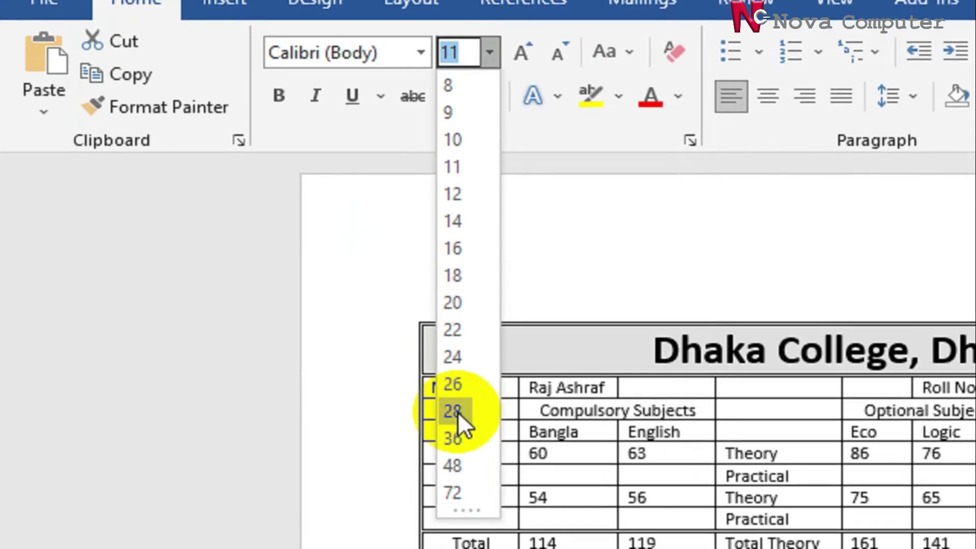
{"action": "left_click", "coordinate": [458, 411]}
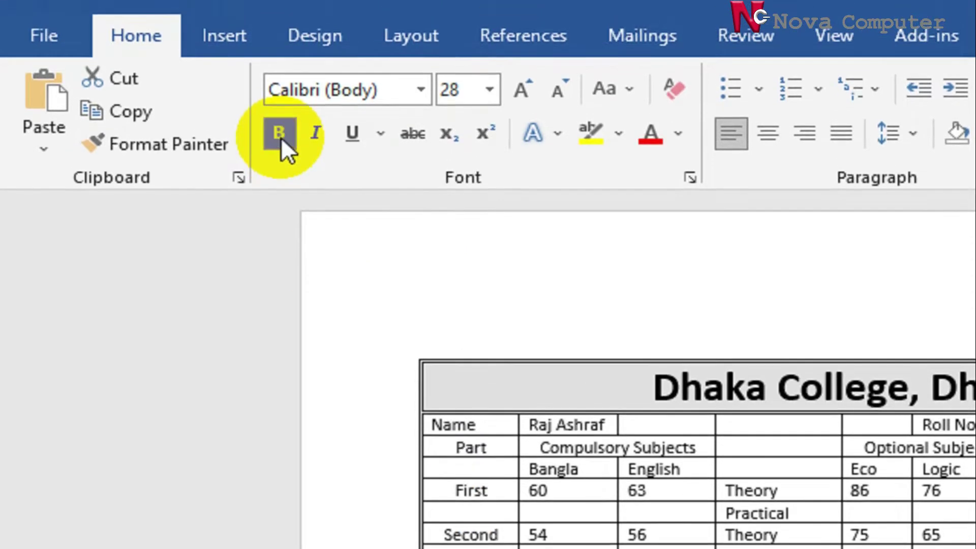
{"action": "left_click", "coordinate": [281, 106]}
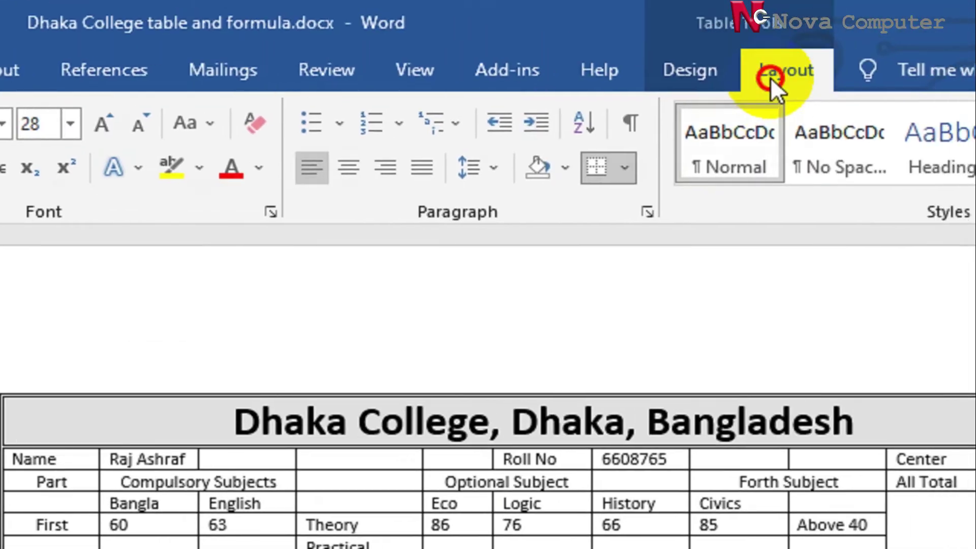
{"action": "left_click", "coordinate": [872, 22]}
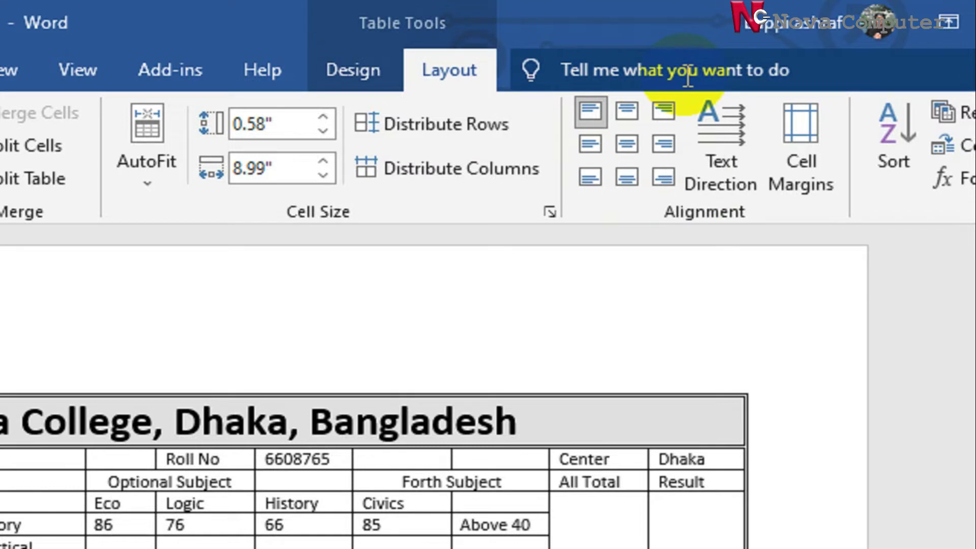
{"action": "left_click", "coordinate": [629, 112]}
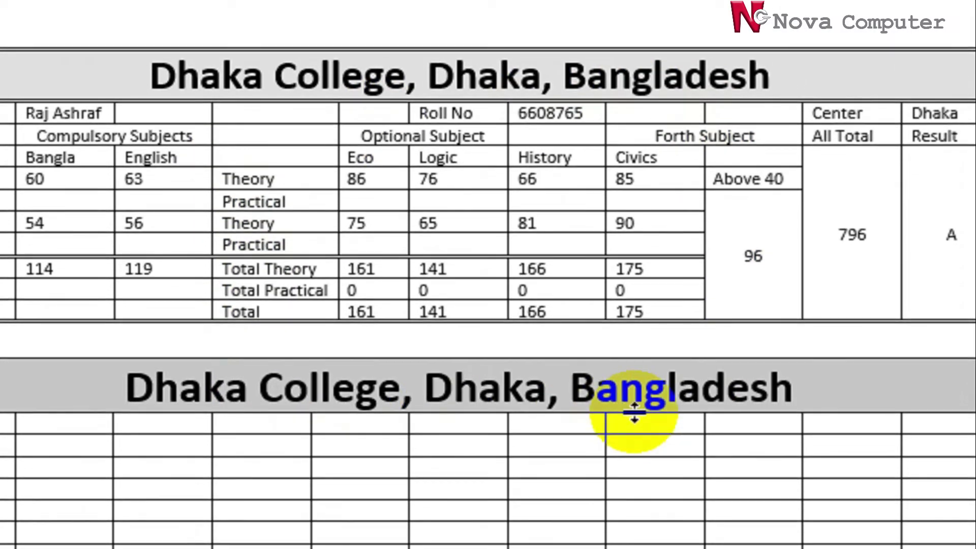
Choose White, Background 1, Darker 25% as the shading fill for the new table's title cell.
{"action": "scroll", "coordinate": [634, 412], "scroll_direction": "down", "scroll_amount": 3}
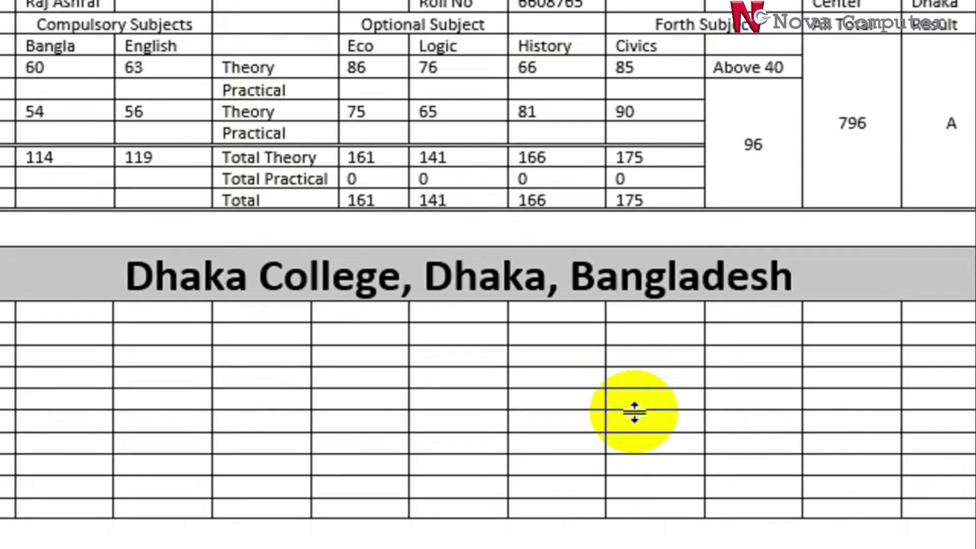
{"action": "left_click", "coordinate": [221, 277]}
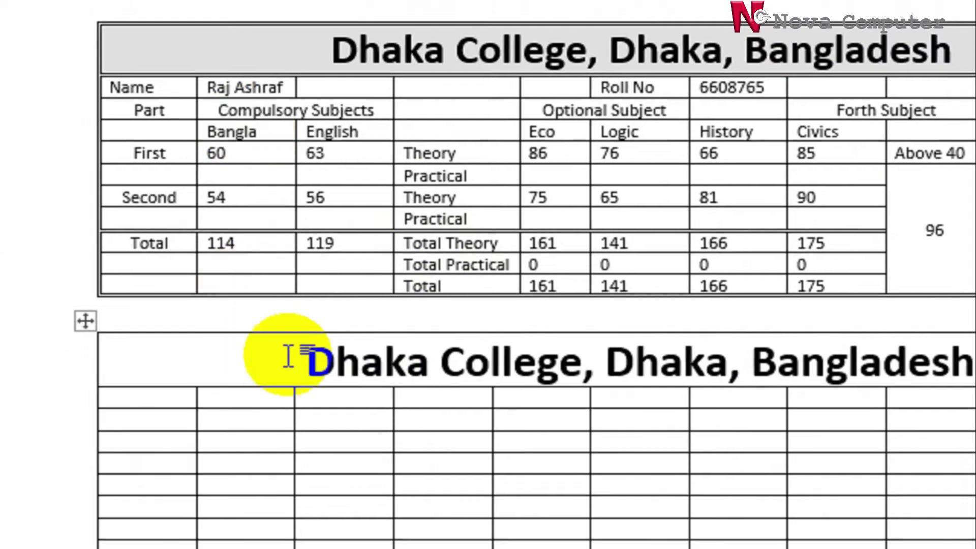
{"action": "left_click_drag", "start_coordinate": [300, 278], "coordinate": [302, 277]}
{"action": "left_click", "coordinate": [160, 359]}
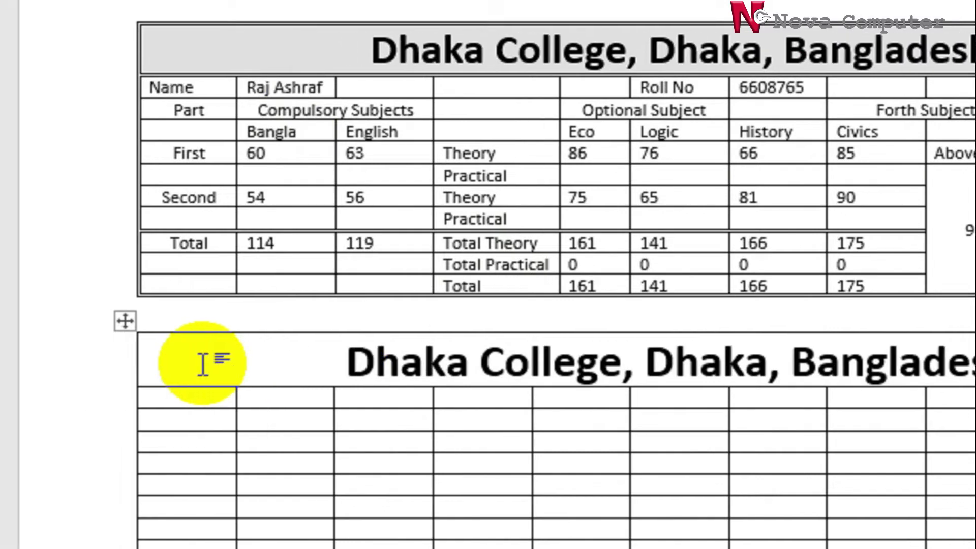
{"action": "triple_click", "coordinate": [281, 359]}
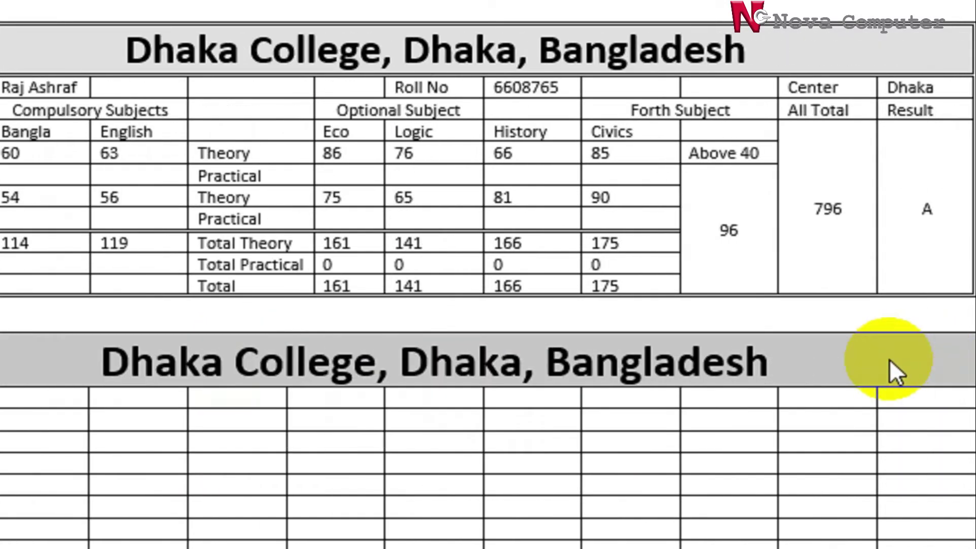
{"action": "left_click", "coordinate": [568, 55]}
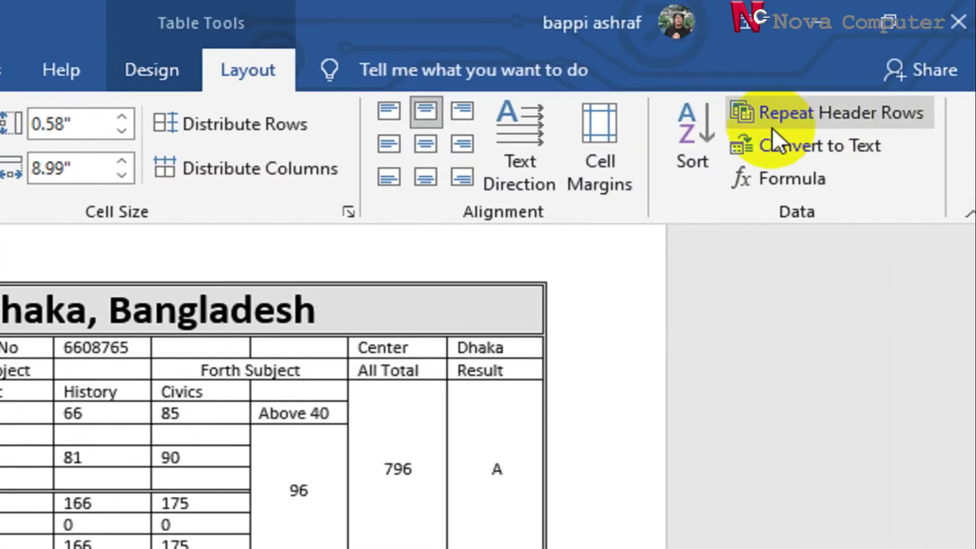
{"action": "left_click", "coordinate": [168, 71]}
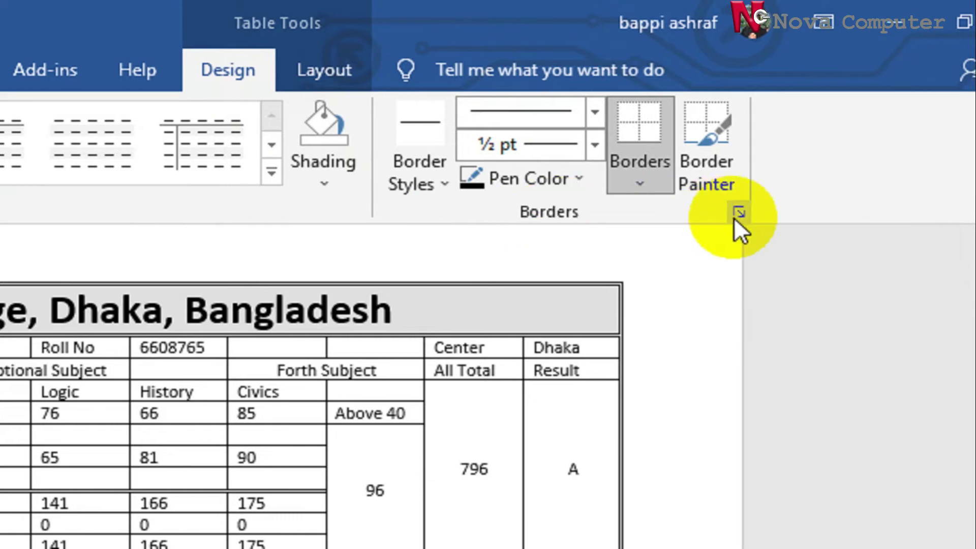
{"action": "left_click", "coordinate": [739, 212]}
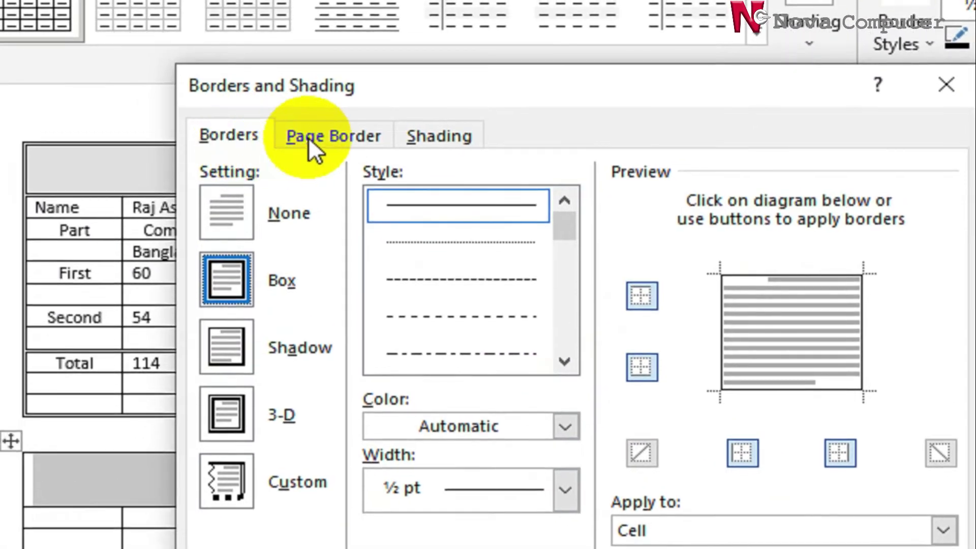
{"action": "left_click", "coordinate": [428, 135]}
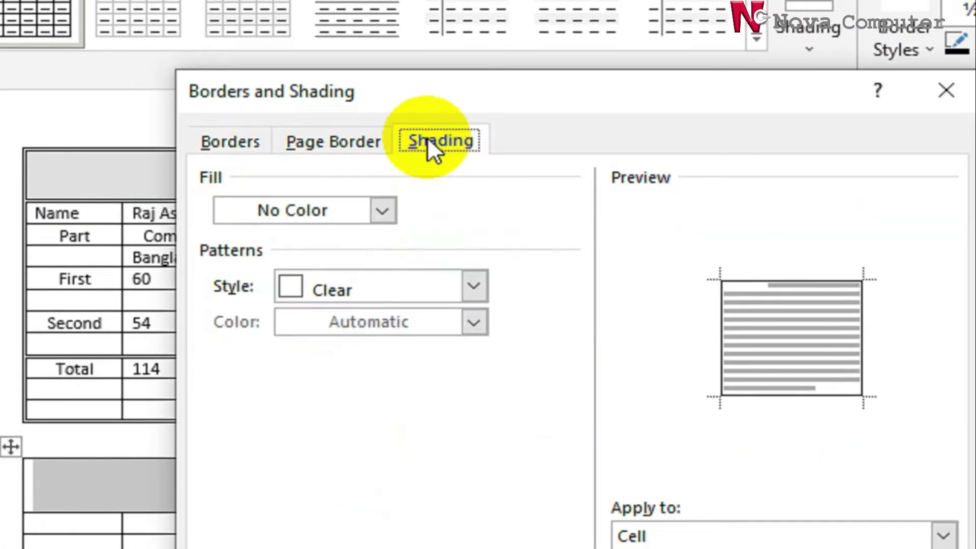
{"action": "left_click", "coordinate": [384, 218]}
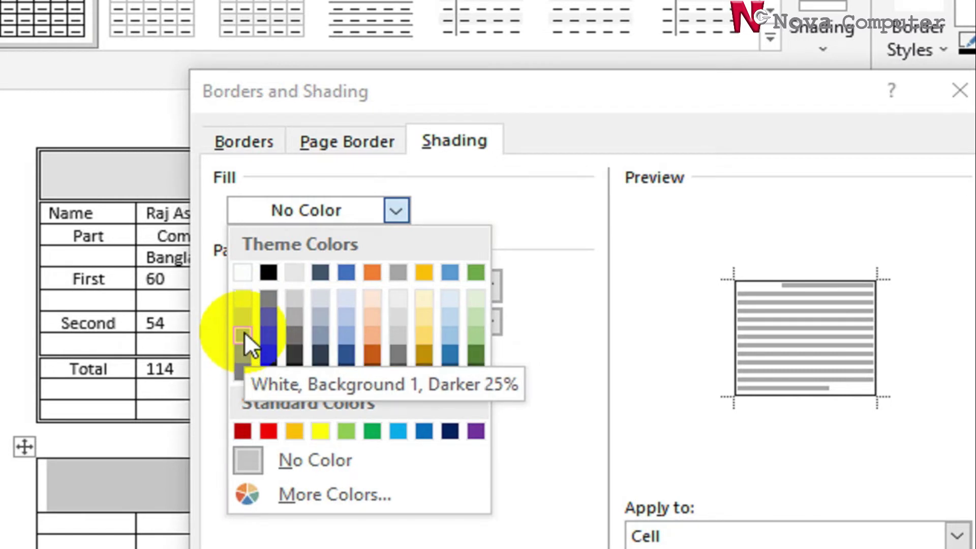
{"action": "left_click", "coordinate": [244, 331]}
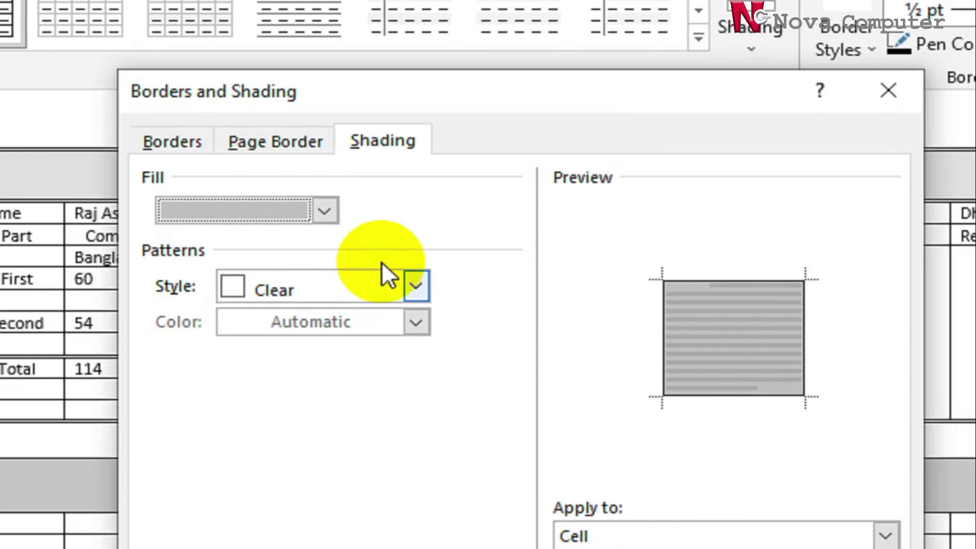
Change the title cell's fill to a lighter gray and apply the shading to the cell.
{"action": "left_click", "coordinate": [328, 209]}
{"action": "left_click", "coordinate": [171, 331]}
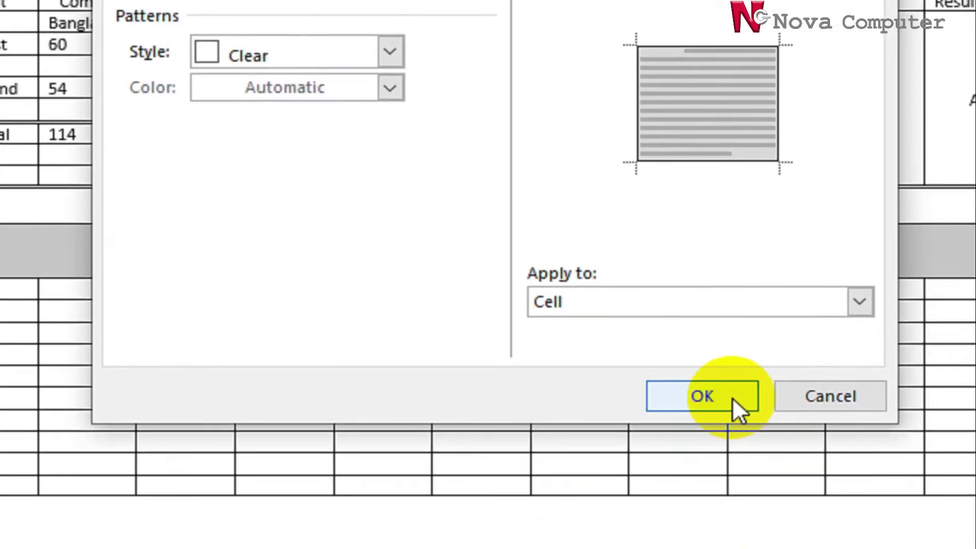
{"action": "left_click", "coordinate": [732, 397]}
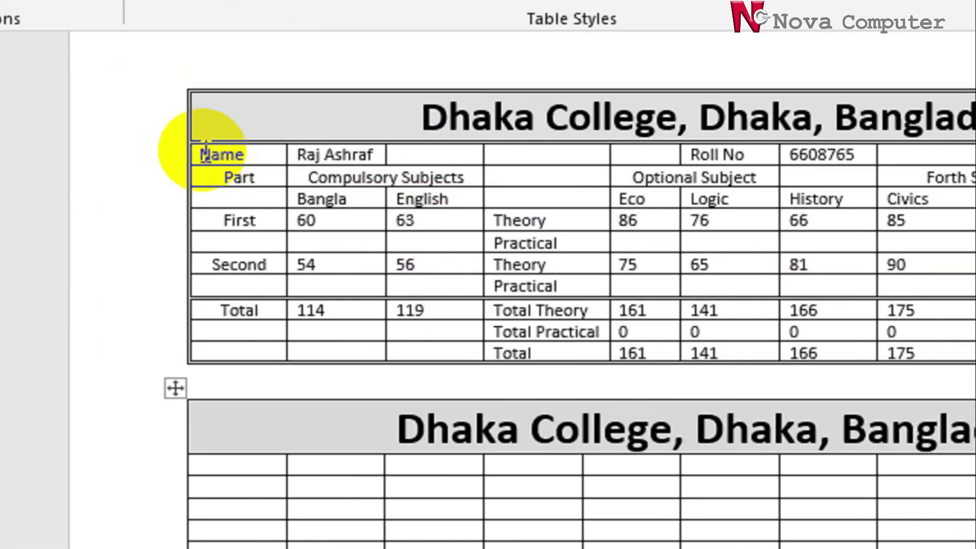
Try to copy the finished table's student details row into the new table's first empty row.
{"action": "left_click", "coordinate": [382, 157]}
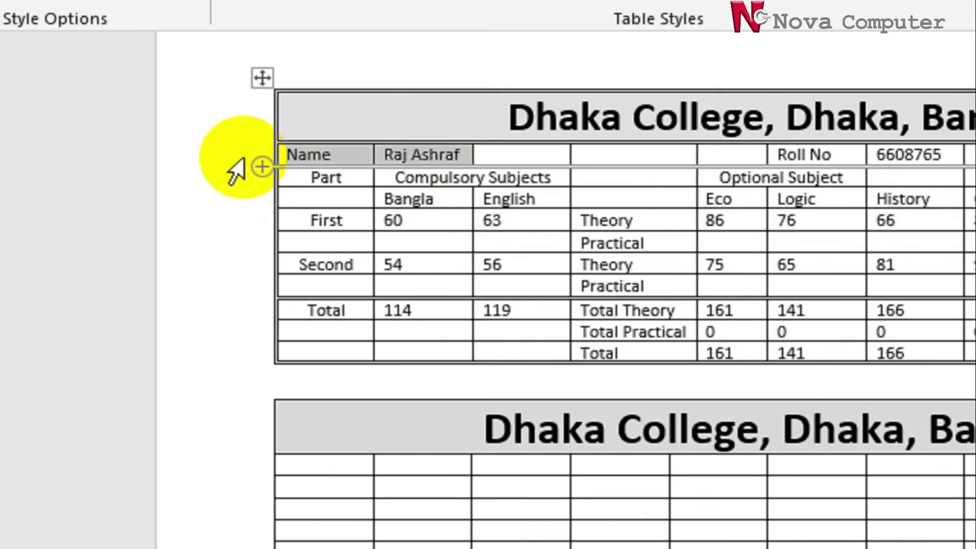
{"action": "left_click", "coordinate": [236, 171]}
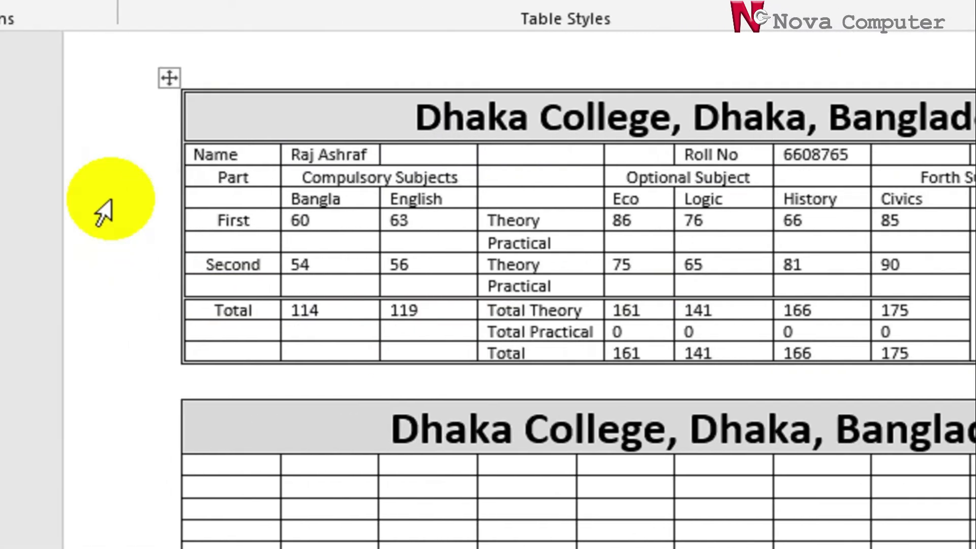
{"action": "mouse_move", "coordinate": [238, 172]}
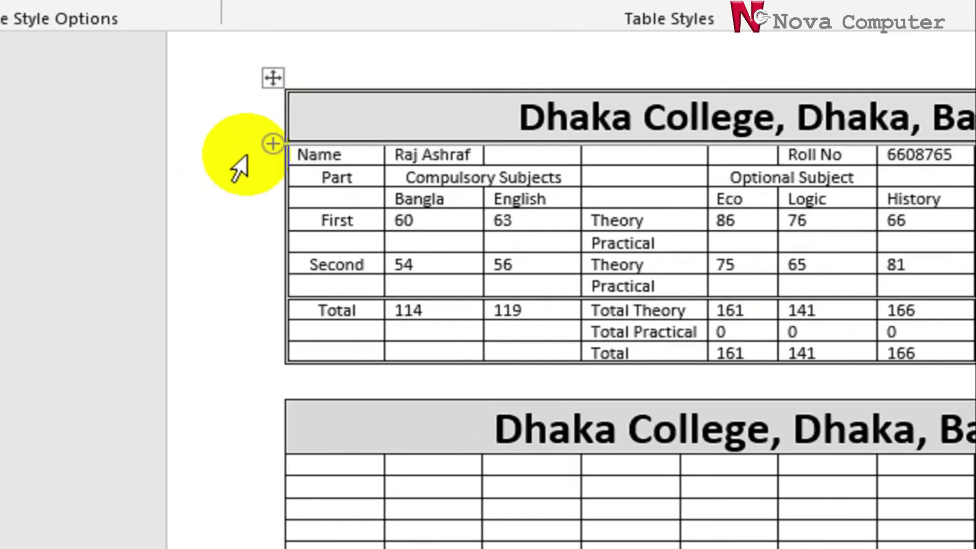
{"action": "left_click", "coordinate": [239, 168]}
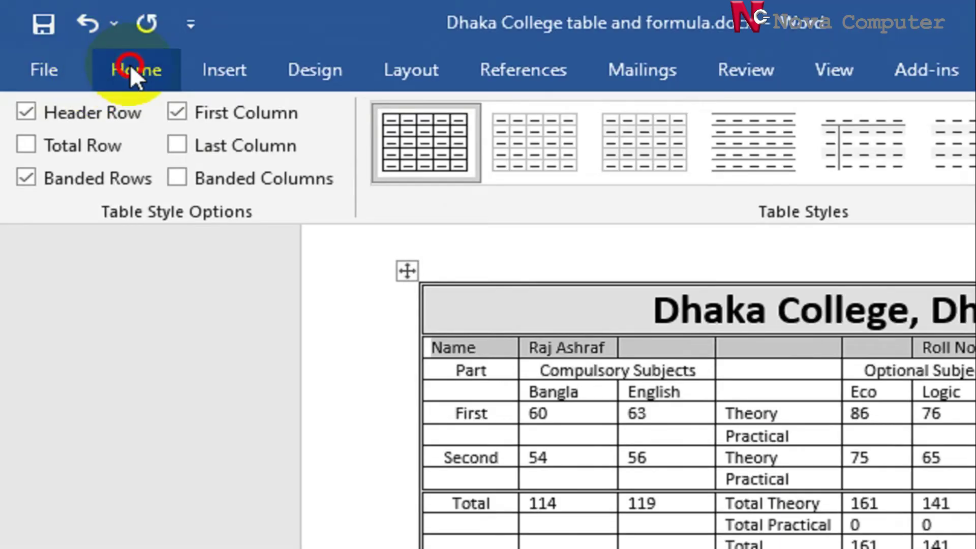
{"action": "left_click", "coordinate": [130, 64]}
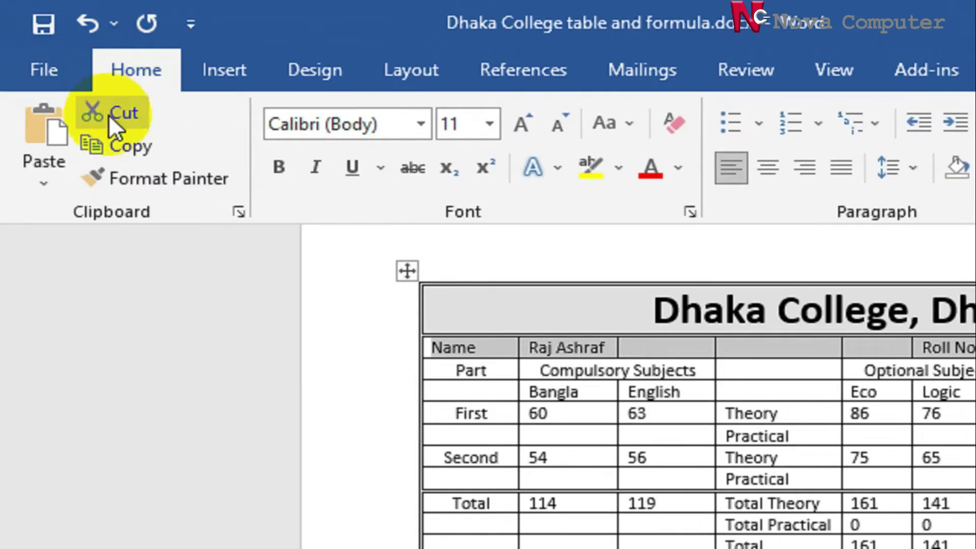
{"action": "left_click", "coordinate": [149, 140]}
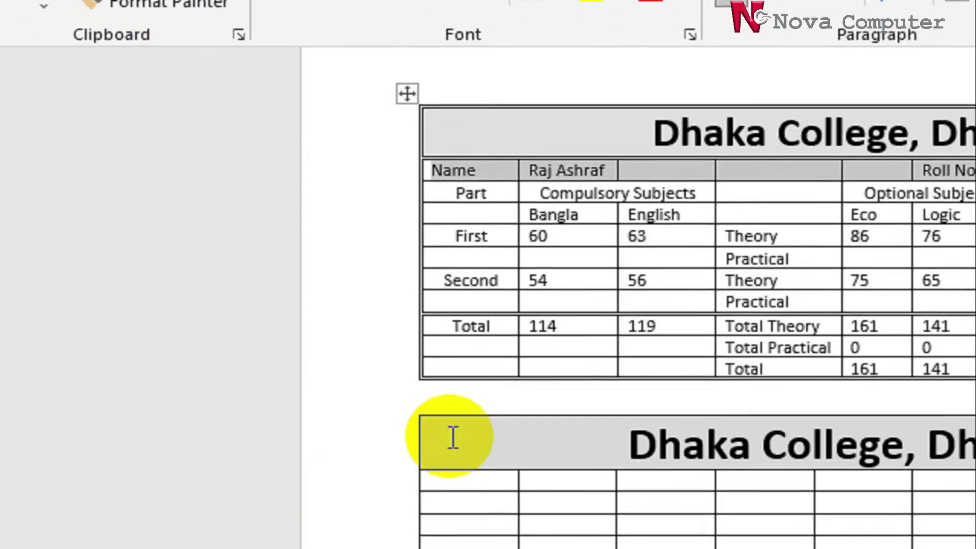
{"action": "left_click", "coordinate": [456, 476]}
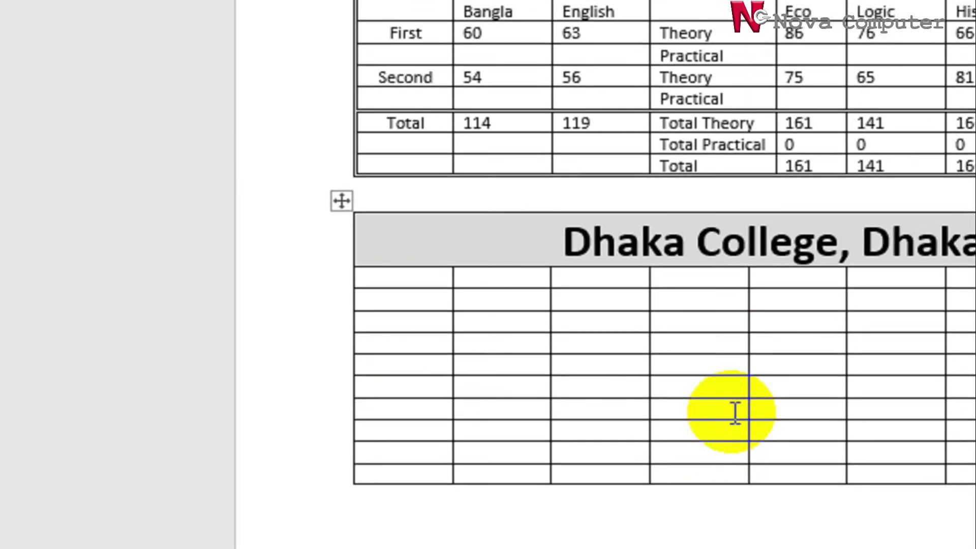
{"action": "right_click", "coordinate": [383, 275]}
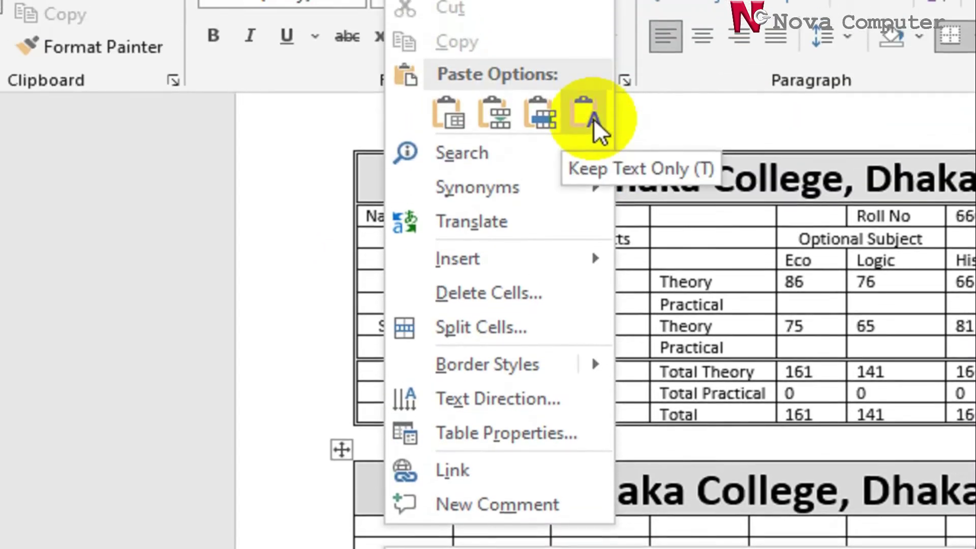
{"action": "left_click", "coordinate": [593, 135]}
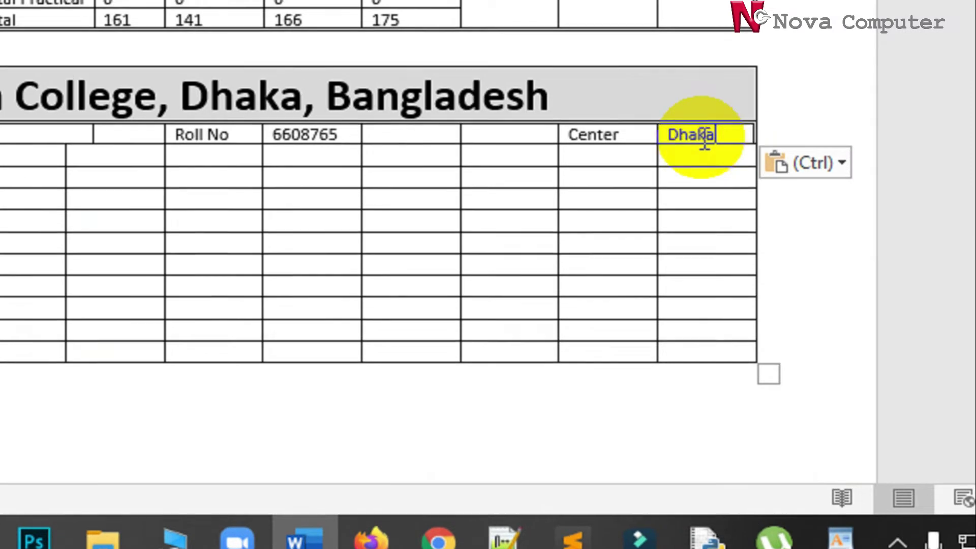
Undo the pasting of the student details row into the new table.
{"action": "left_click_drag", "start_coordinate": [705, 136], "coordinate": [724, 173]}
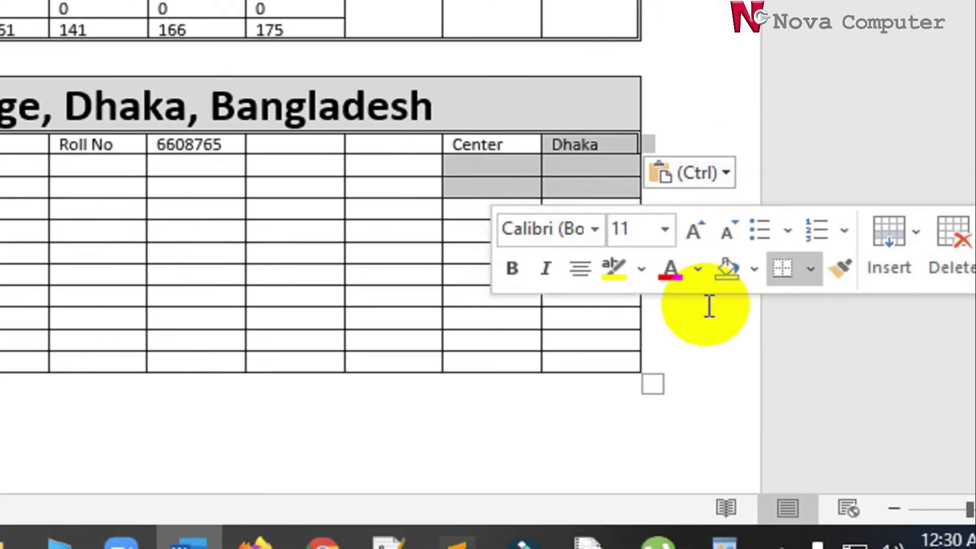
{"action": "left_click", "coordinate": [809, 284]}
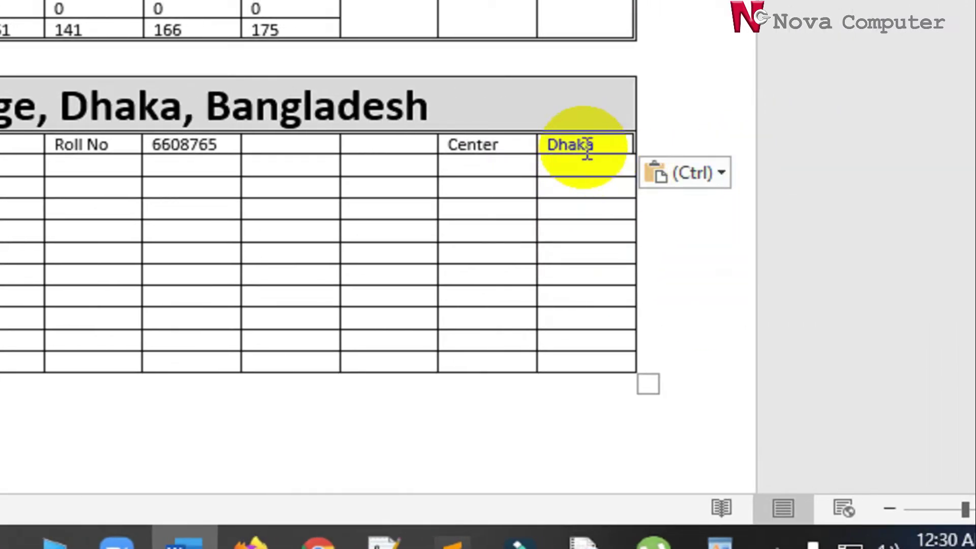
{"action": "left_click_drag", "start_coordinate": [585, 151], "coordinate": [578, 179]}
{"action": "scroll", "coordinate": [551, 48], "scroll_direction": "up", "scroll_amount": 5}
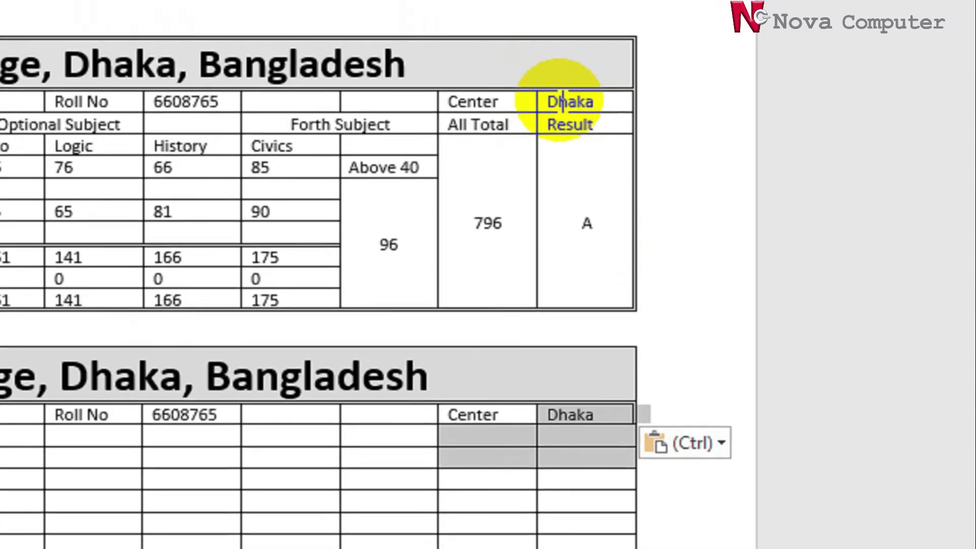
{"action": "left_click_drag", "start_coordinate": [556, 6], "coordinate": [556, 62]}
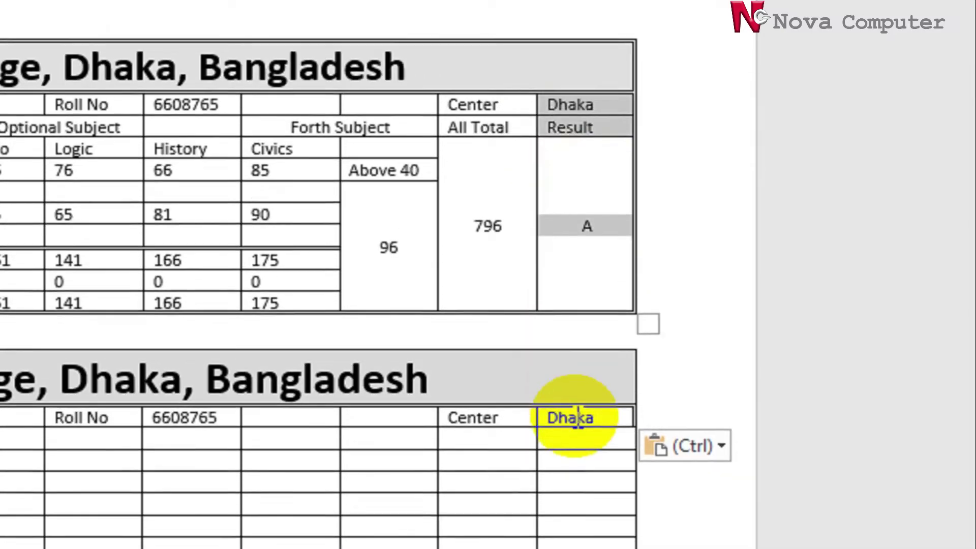
{"action": "left_click_drag", "start_coordinate": [562, 430], "coordinate": [567, 452]}
{"action": "scroll", "coordinate": [567, 453], "scroll_direction": "down", "scroll_amount": 1}
{"action": "right_click", "coordinate": [563, 423]}
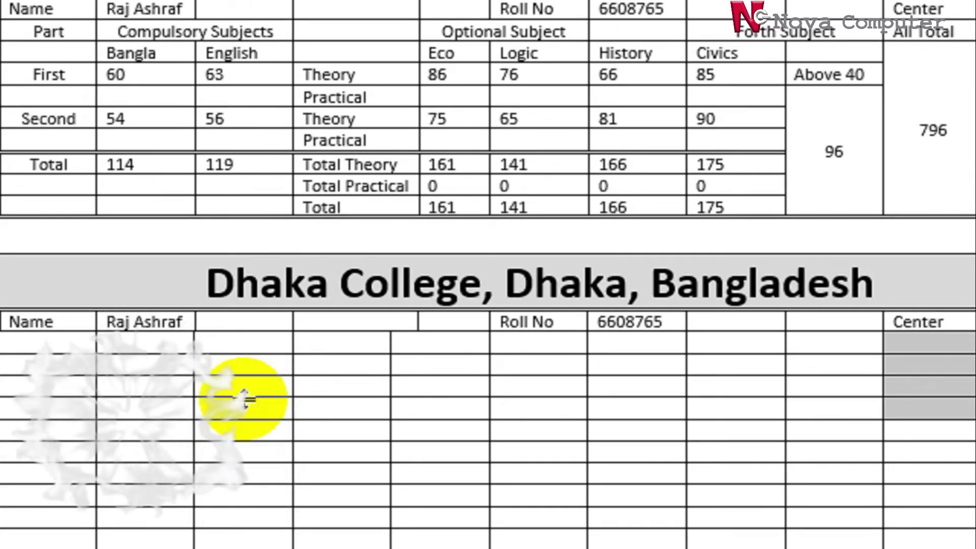
{"action": "key", "text": "ctrl+z"}
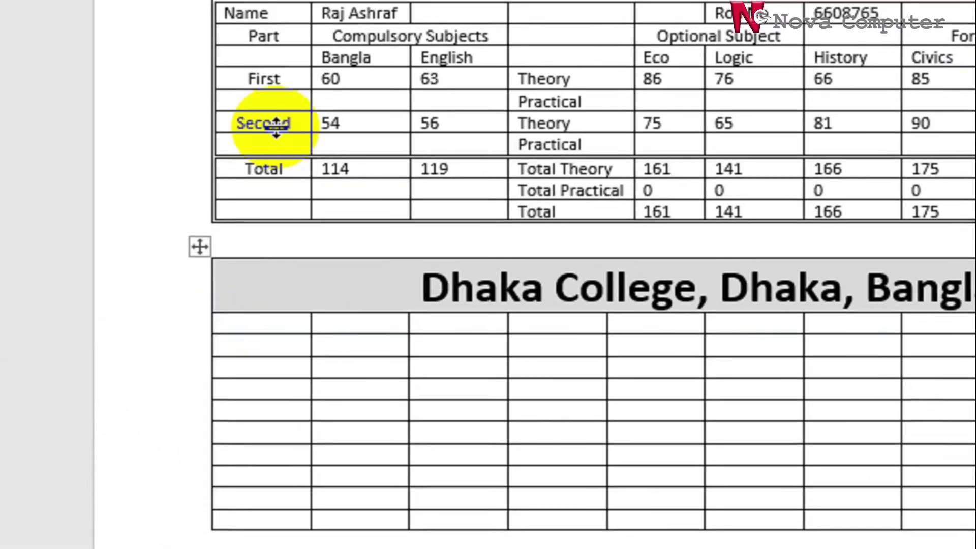
Fill the new table's second row with the labels "Name", "Roll" and "Center", the student's name, the roll number and "Dhaka".
{"action": "scroll", "coordinate": [263, 127], "scroll_direction": "up", "scroll_amount": 5}
{"action": "left_click", "coordinate": [261, 135]}
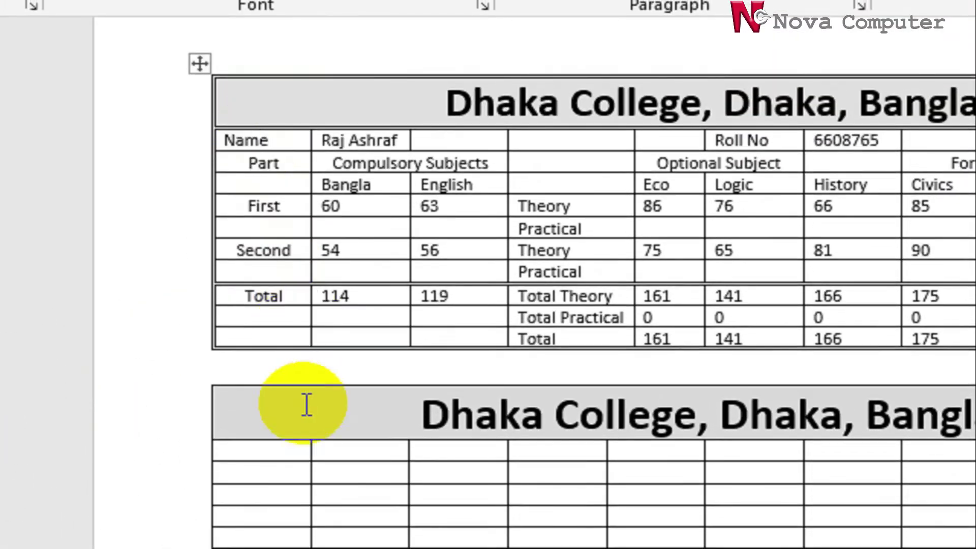
{"action": "scroll", "coordinate": [281, 409], "scroll_direction": "down", "scroll_amount": 2}
{"action": "left_click", "coordinate": [281, 411]}
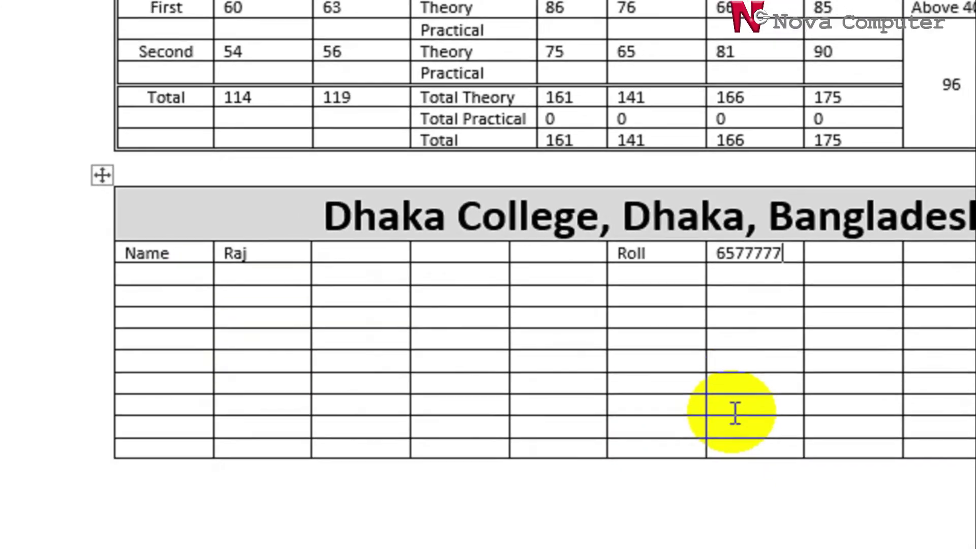
{"action": "left_click", "coordinate": [930, 253]}
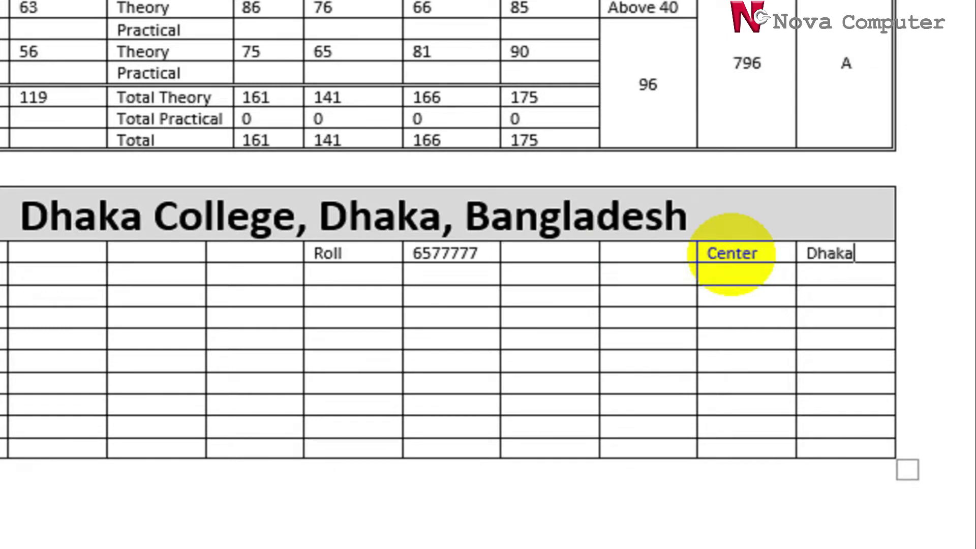
Enter "Part" in the first cell of the new table's third row.
{"action": "left_click", "coordinate": [140, 253]}
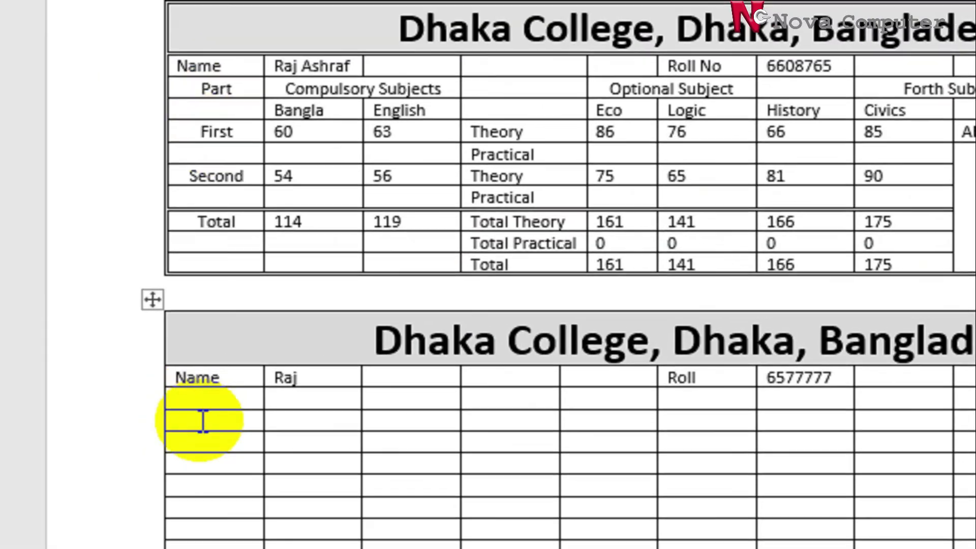
{"action": "left_click", "coordinate": [104, 405]}
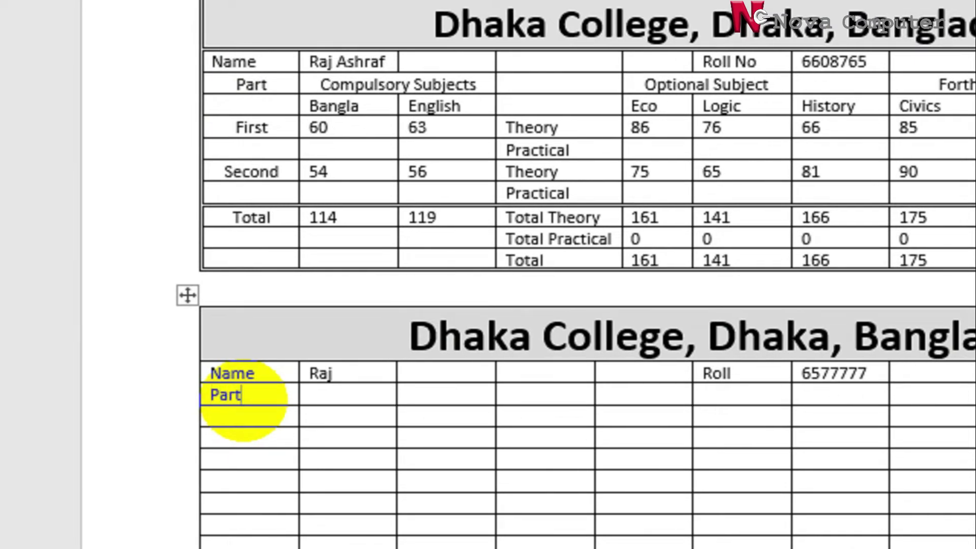
{"action": "type", "text": "Part"}
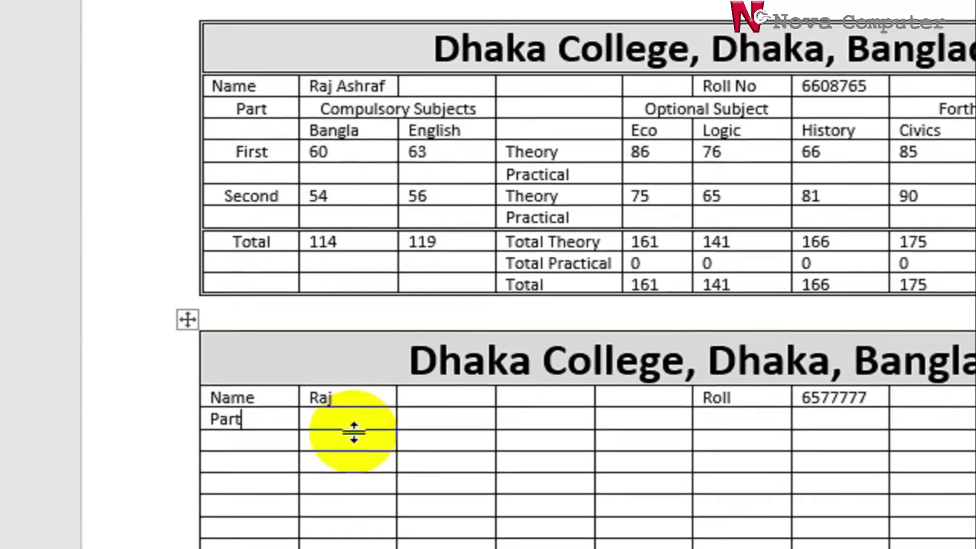
Merge the second and third cells of the "Part" row in the new table.
{"action": "left_click", "coordinate": [345, 393]}
{"action": "left_click_drag", "start_coordinate": [344, 407], "coordinate": [429, 410]}
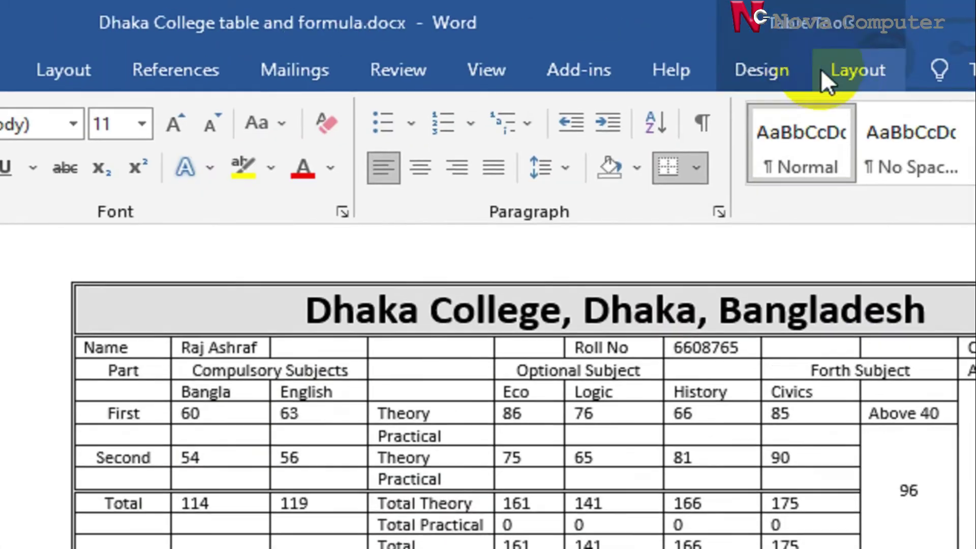
{"action": "left_click", "coordinate": [822, 69]}
{"action": "left_click", "coordinate": [381, 116]}
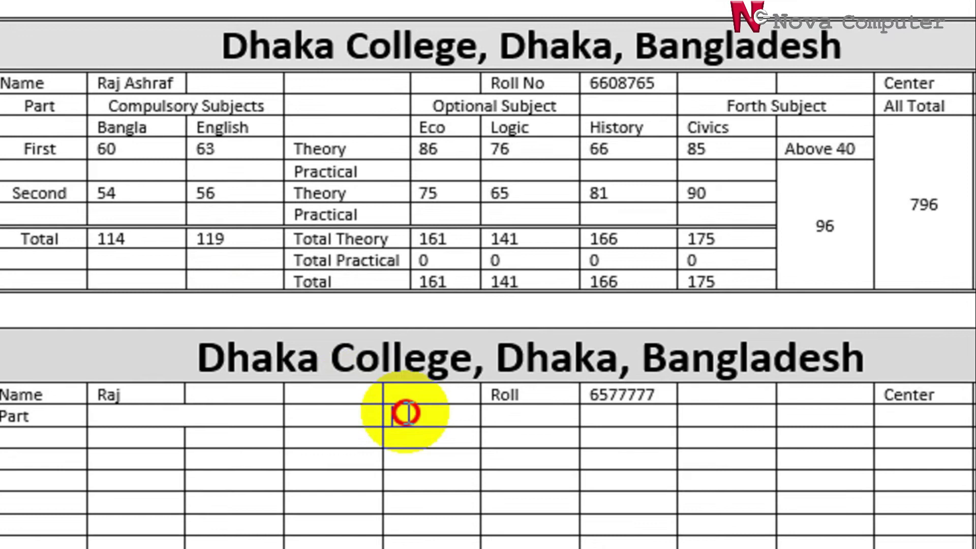
Merge the two-cell pairs for the Optional and Forth subject headings in the new table's "Part" row.
{"action": "left_click_drag", "start_coordinate": [404, 419], "coordinate": [518, 424]}
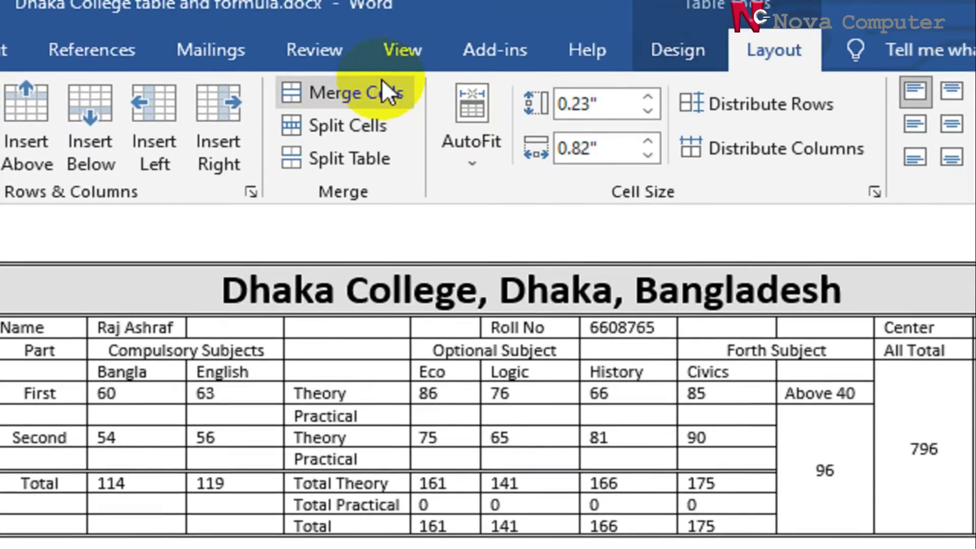
{"action": "left_click", "coordinate": [374, 113]}
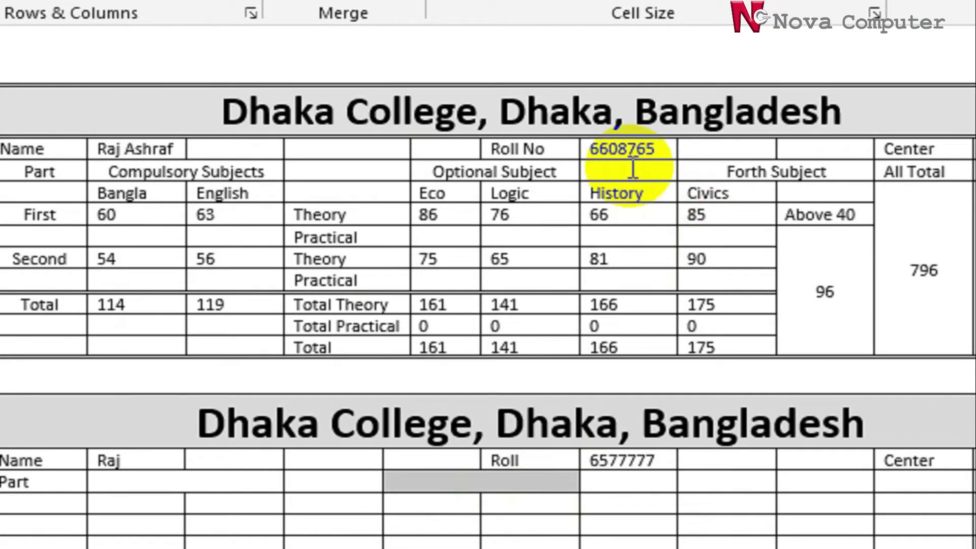
{"action": "left_click", "coordinate": [633, 167]}
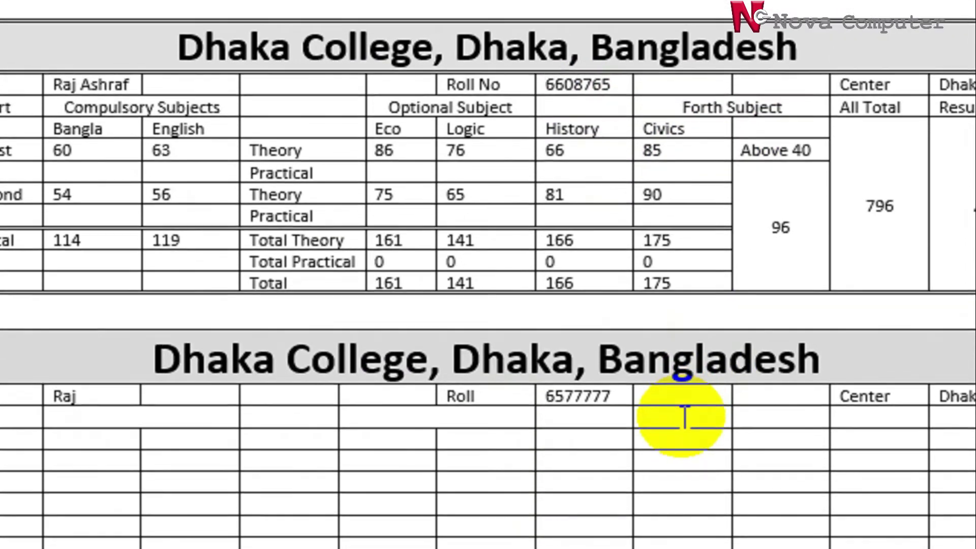
{"action": "left_click_drag", "start_coordinate": [683, 417], "coordinate": [770, 424]}
{"action": "left_click", "coordinate": [320, 63]}
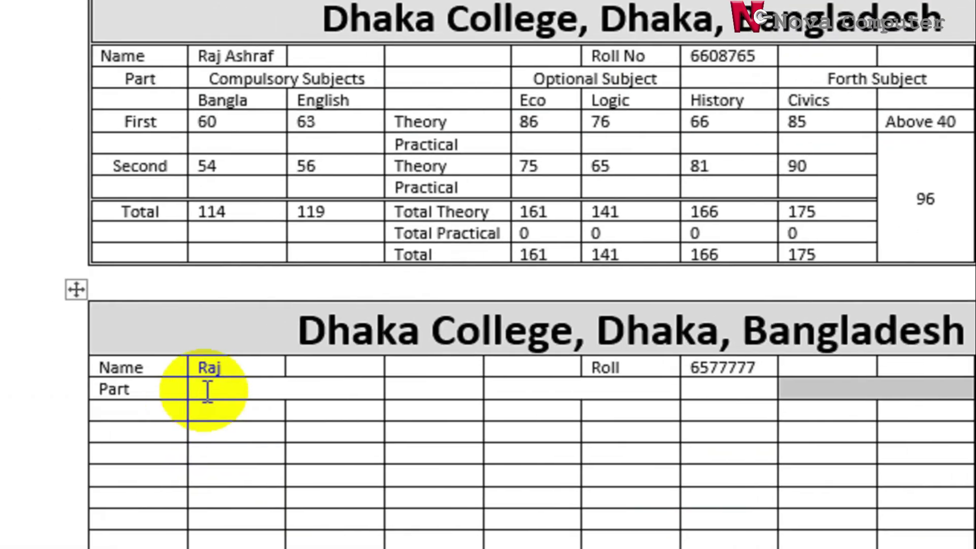
{"action": "left_click", "coordinate": [233, 392]}
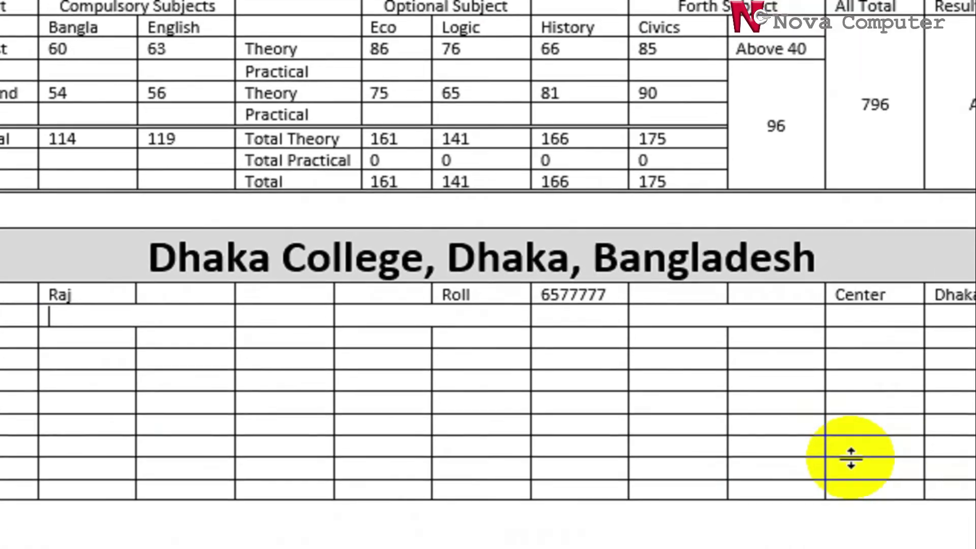
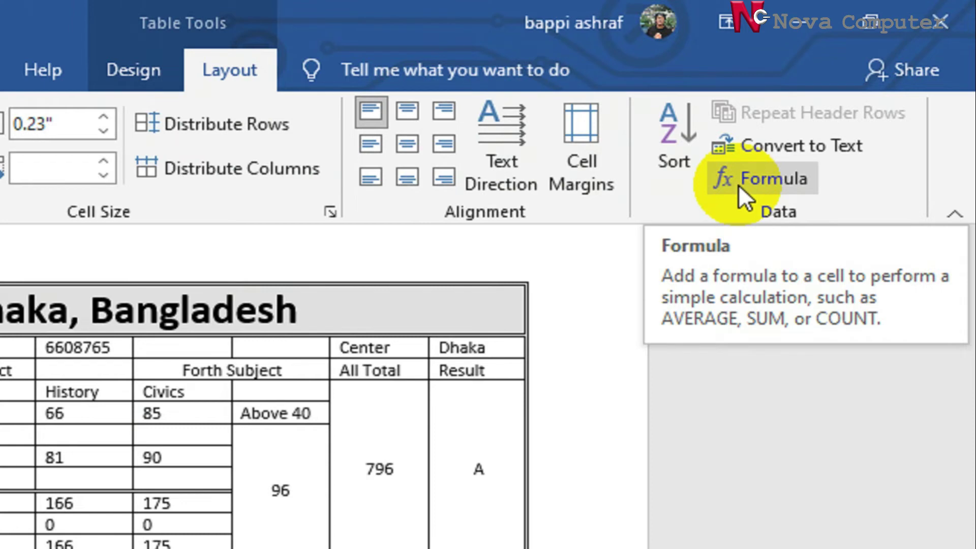
Insert the formula =SUM(ABOVE) in the Bangla cell of the new table's "Total" row.
{"action": "left_click", "coordinate": [739, 180]}
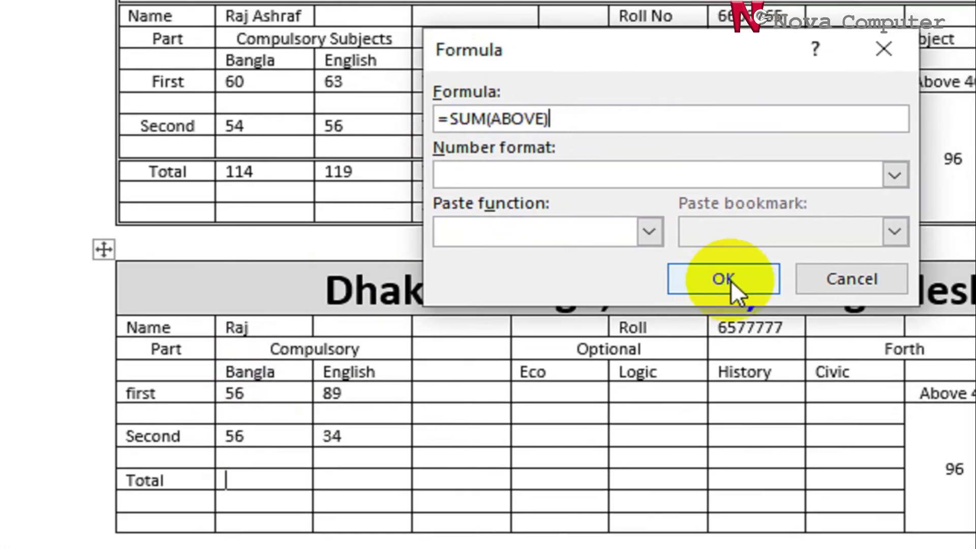
{"action": "left_click", "coordinate": [730, 280]}
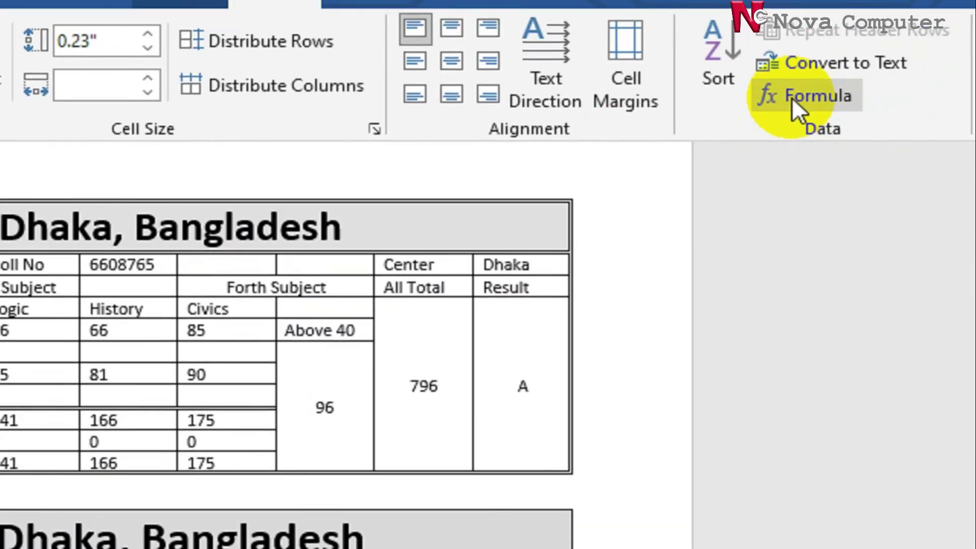
Total the Bangla marks in the new table's "Total" row with the formula =SUM(b5:b7).
{"action": "left_click", "coordinate": [915, 48]}
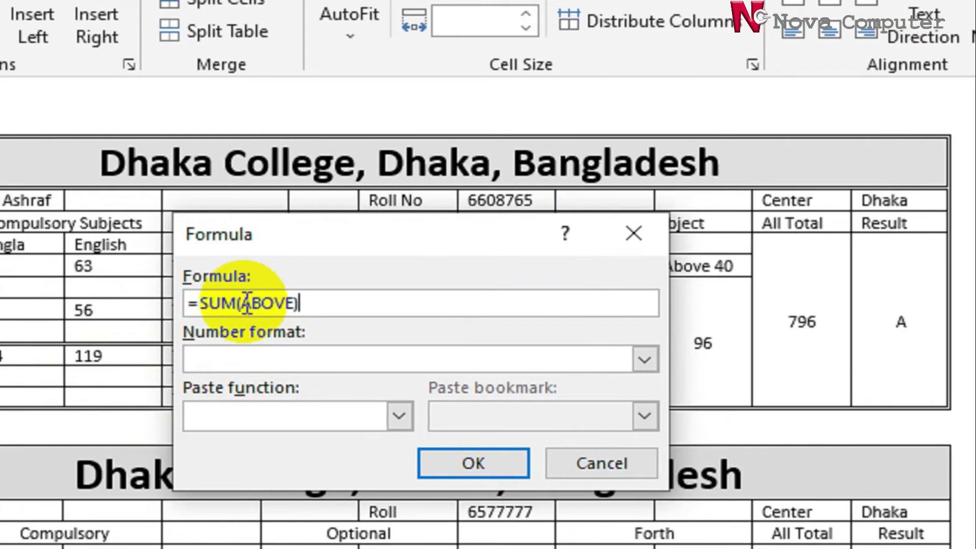
{"action": "left_click", "coordinate": [76, 356]}
{"action": "left_click_drag", "start_coordinate": [256, 304], "coordinate": [294, 301]}
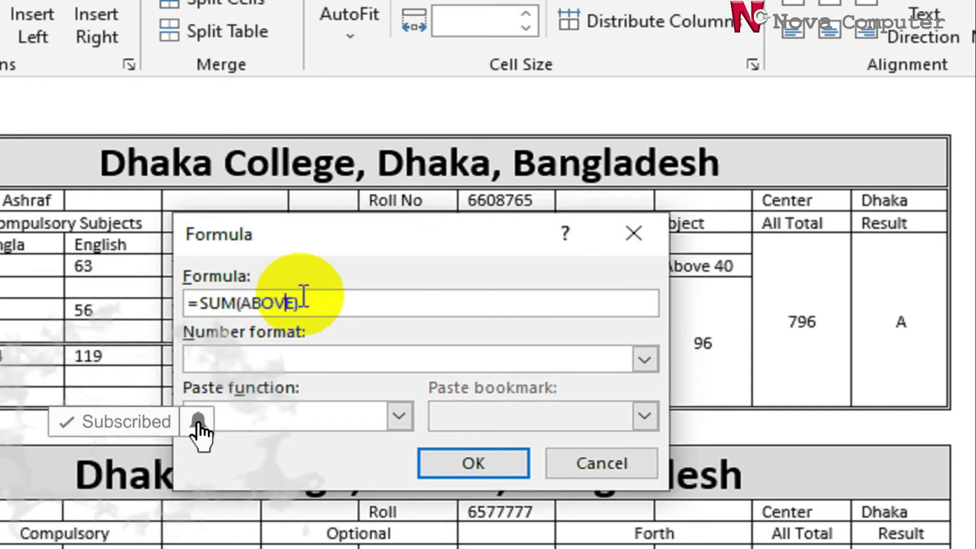
{"action": "left_click_drag", "start_coordinate": [284, 303], "coordinate": [249, 303]}
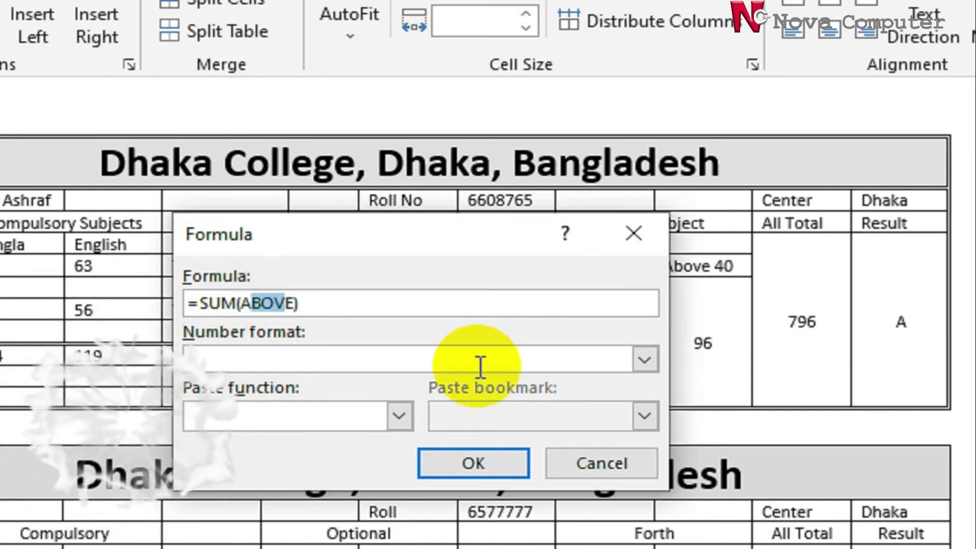
{"action": "key", "text": "BackSpace"}
{"action": "key", "text": "Delete"}
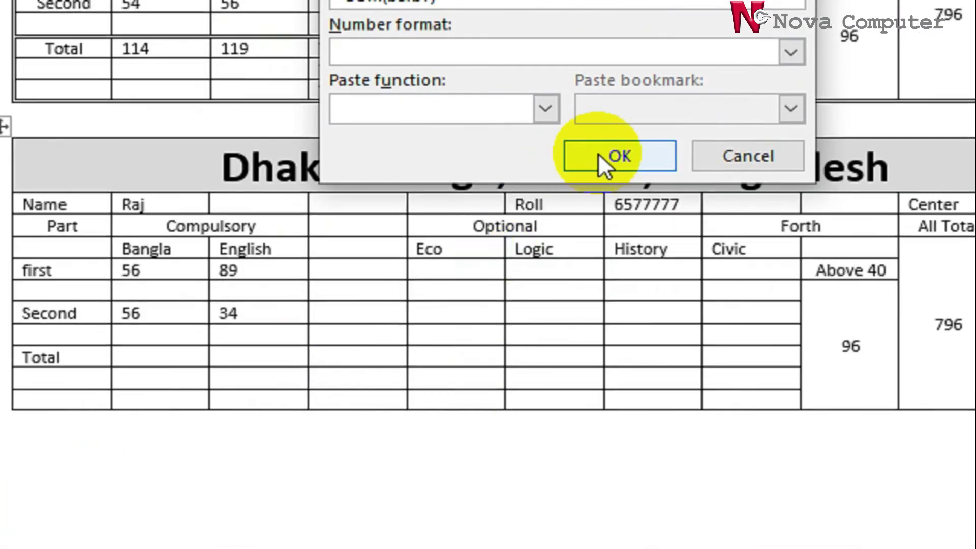
{"action": "left_click", "coordinate": [473, 412]}
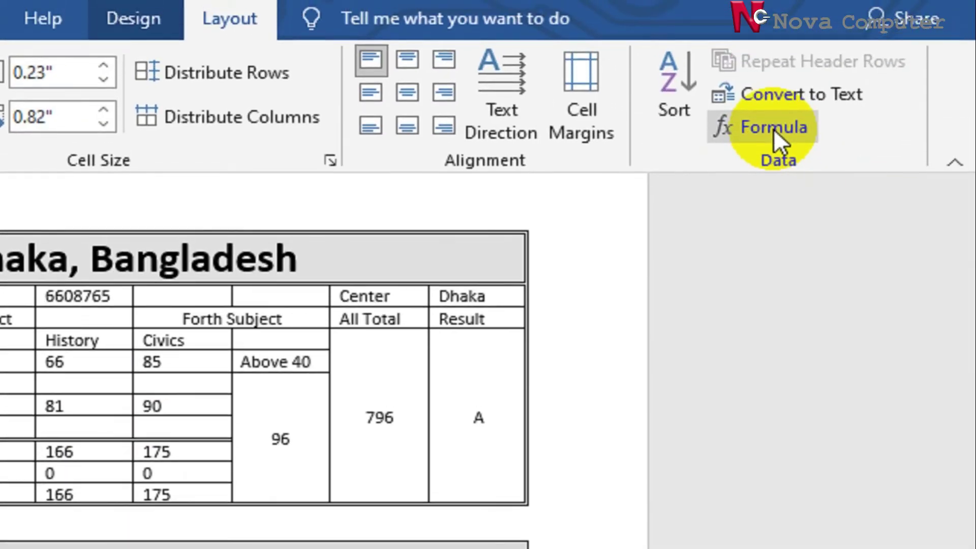
Total the English marks in the new table's "Total" row with the formula =SUM(c5:c7).
{"action": "left_click", "coordinate": [774, 137]}
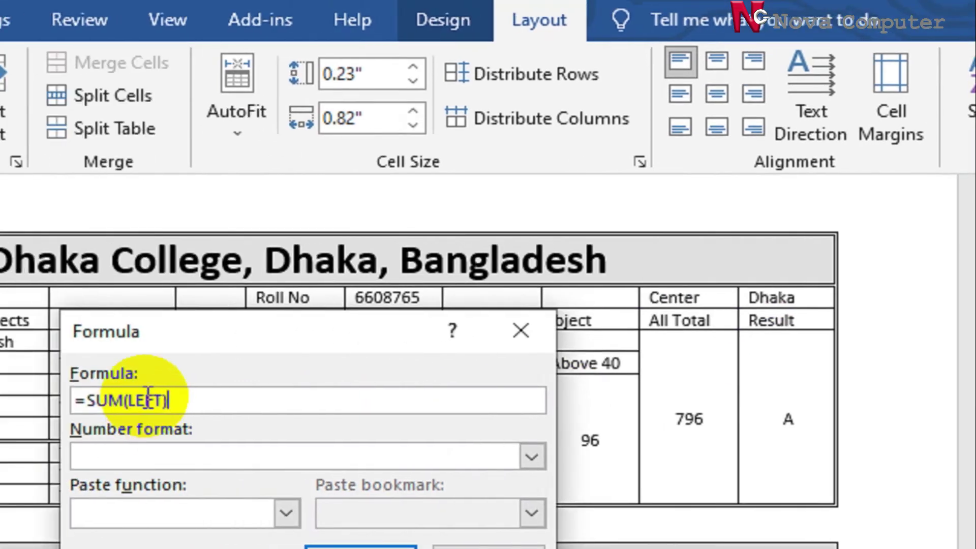
{"action": "double_click", "coordinate": [161, 400]}
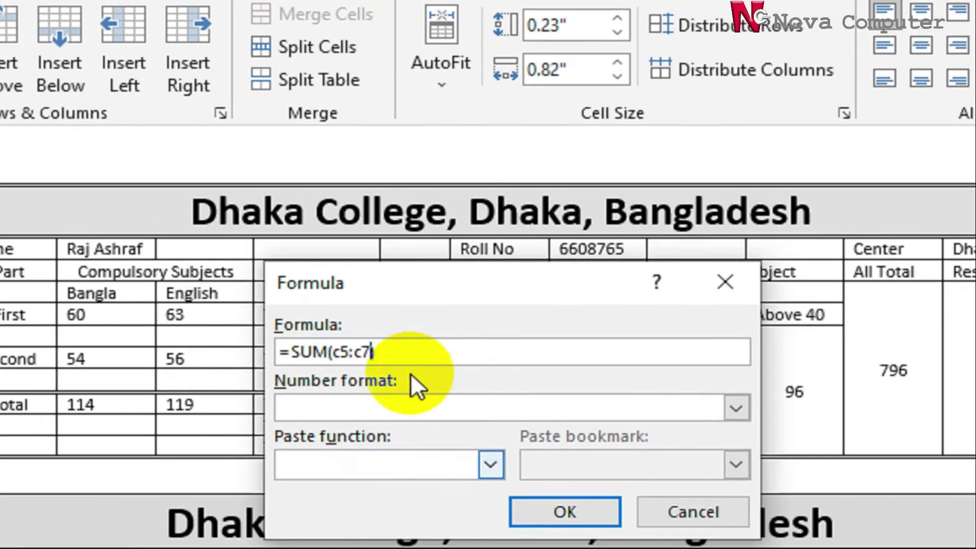
{"action": "left_click", "coordinate": [299, 401]}
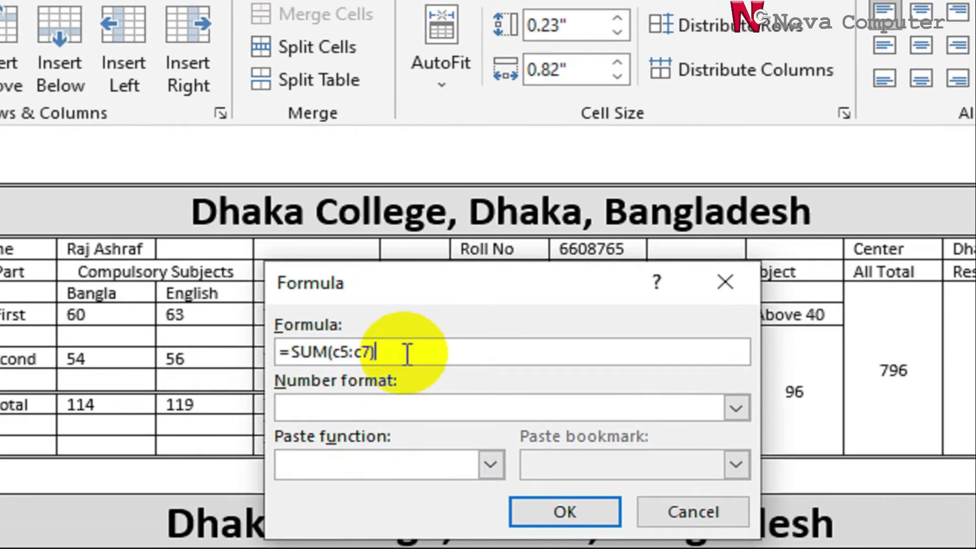
{"action": "key", "text": "Return"}
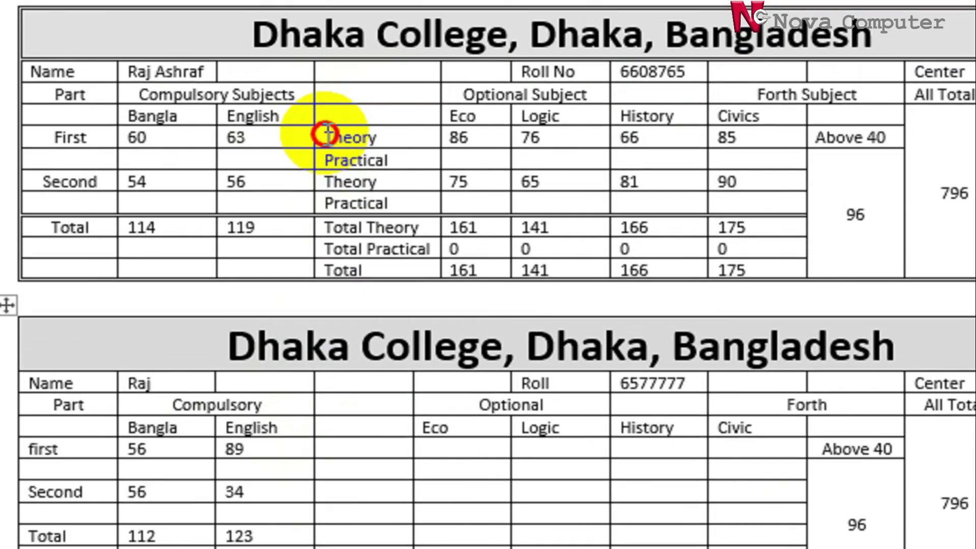
Copy the Theory, Practical and Total labels from the first table into the new table's fourth column, starting in the subject names row.
{"action": "left_click_drag", "start_coordinate": [327, 93], "coordinate": [337, 176]}
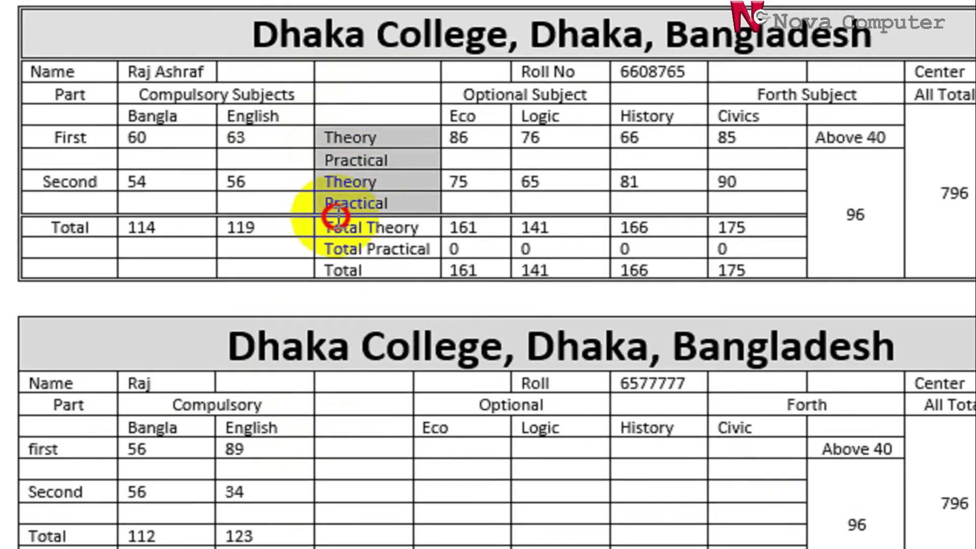
{"action": "left_click_drag", "start_coordinate": [337, 216], "coordinate": [328, 270]}
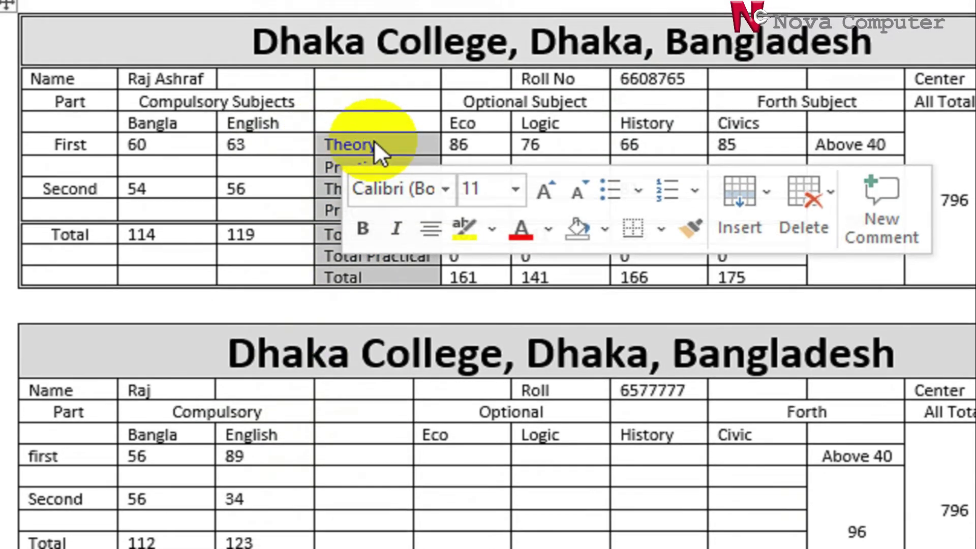
{"action": "right_click", "coordinate": [374, 140]}
{"action": "left_click", "coordinate": [503, 194]}
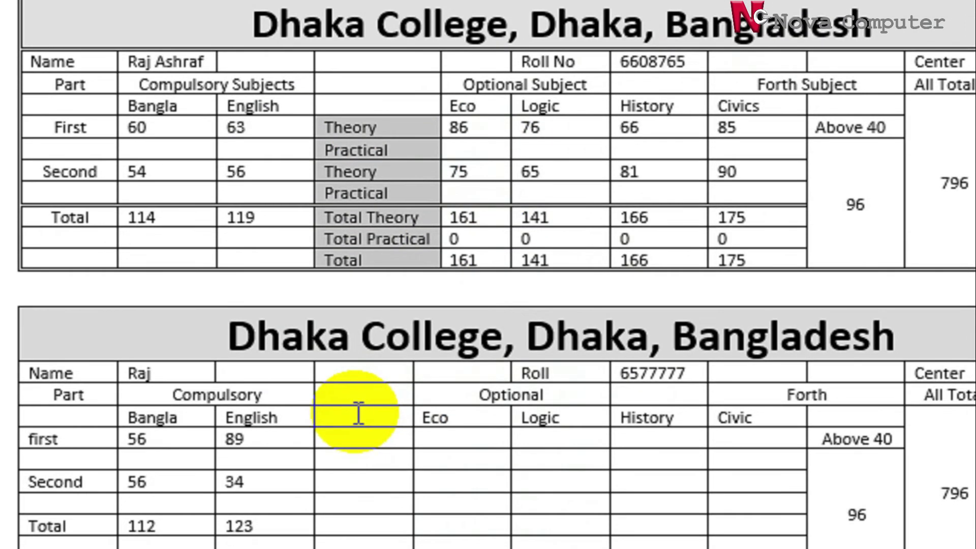
{"action": "left_click", "coordinate": [358, 415]}
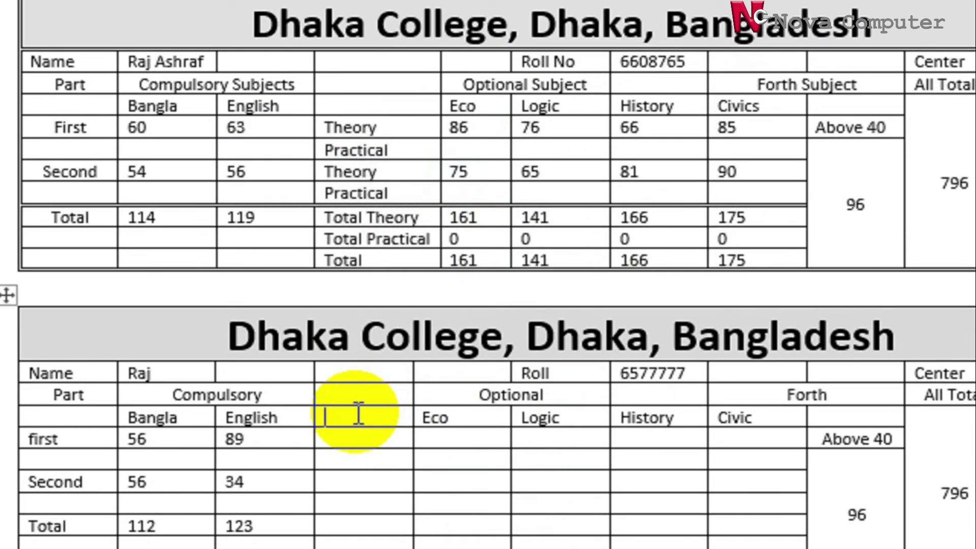
{"action": "key", "text": "ctrl+v"}
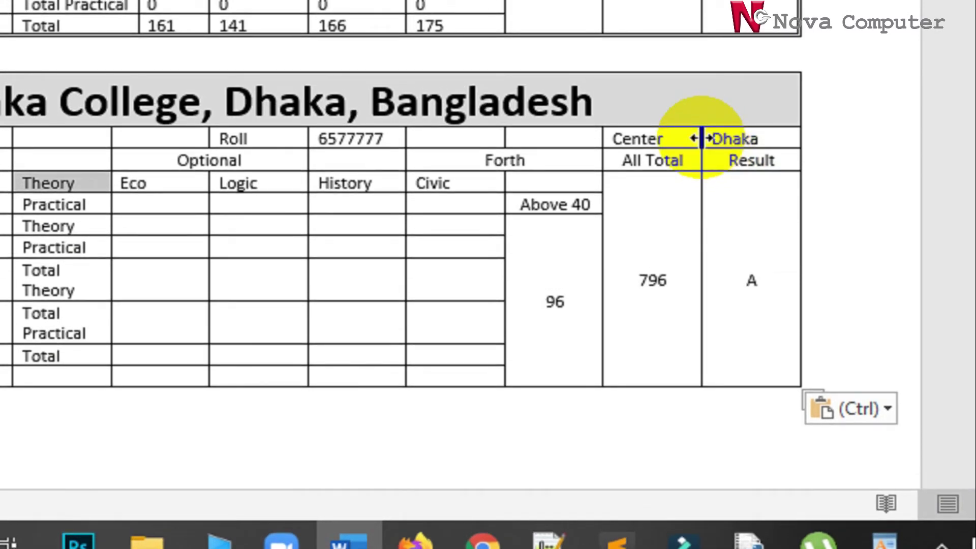
Narrow the All Total and Result columns of the new table and widen its Theory and Practical label column.
{"action": "mouse_move", "coordinate": [701, 139]}
{"action": "left_mouse_down"}
{"action": "mouse_move", "coordinate": [674, 137]}
{"action": "mouse_move", "coordinate": [686, 135]}
{"action": "left_mouse_up"}
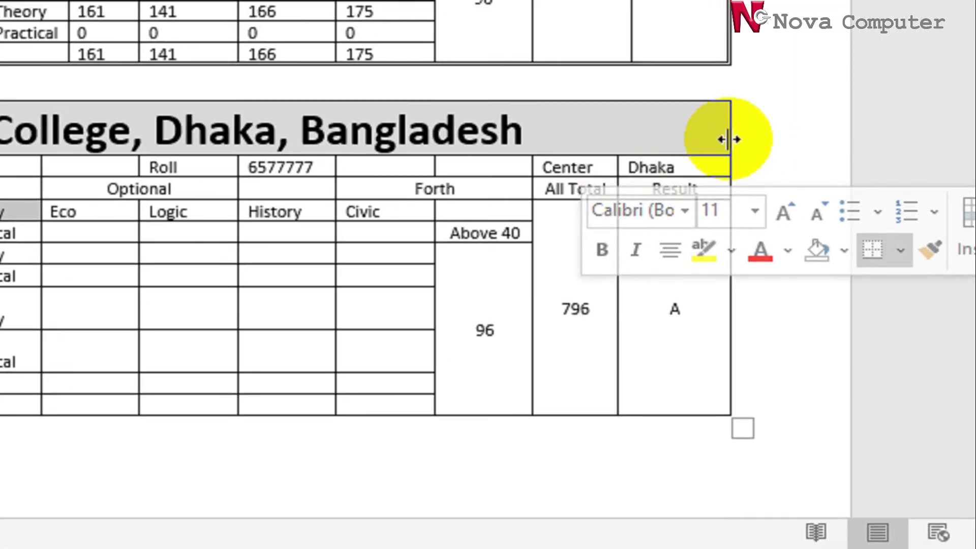
{"action": "left_click_drag", "start_coordinate": [730, 139], "coordinate": [687, 146]}
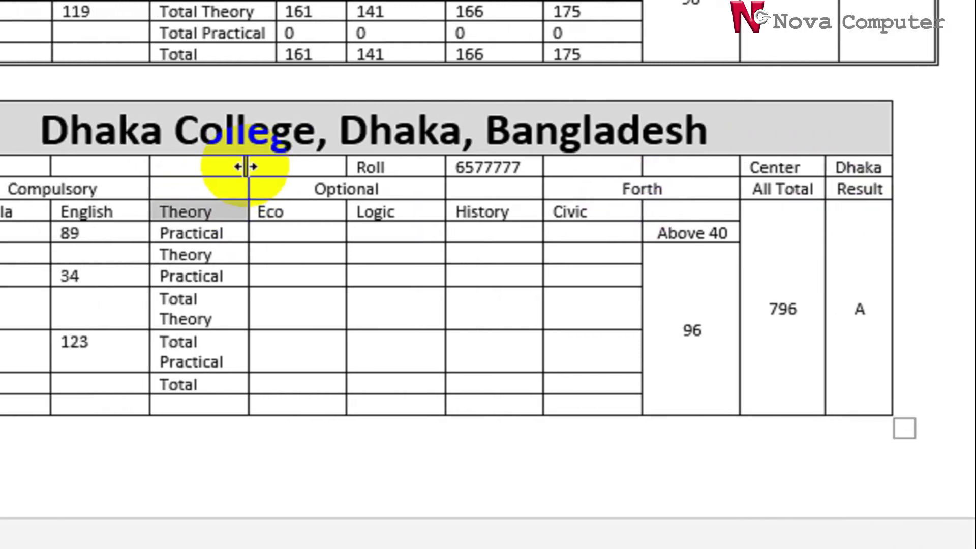
{"action": "left_click_drag", "start_coordinate": [245, 167], "coordinate": [268, 168]}
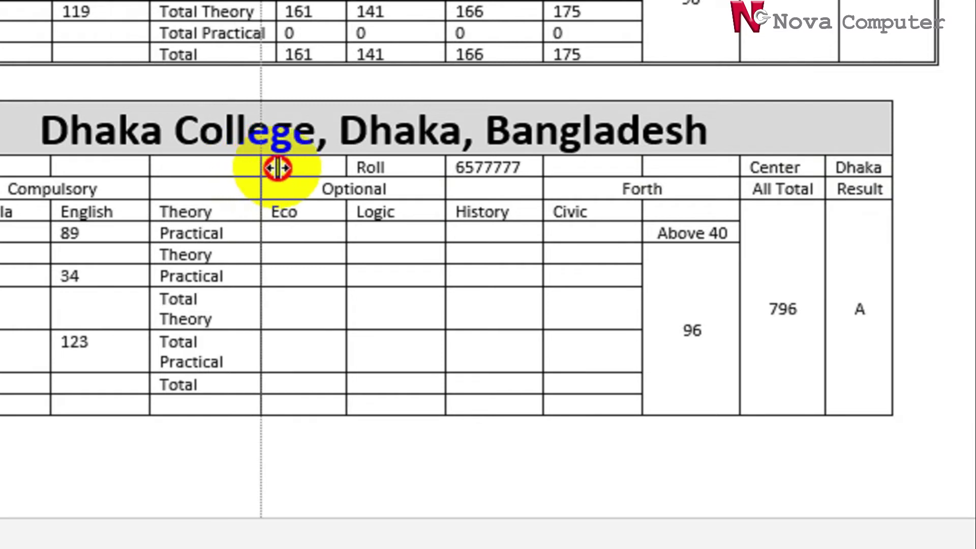
{"action": "right_click", "coordinate": [305, 179]}
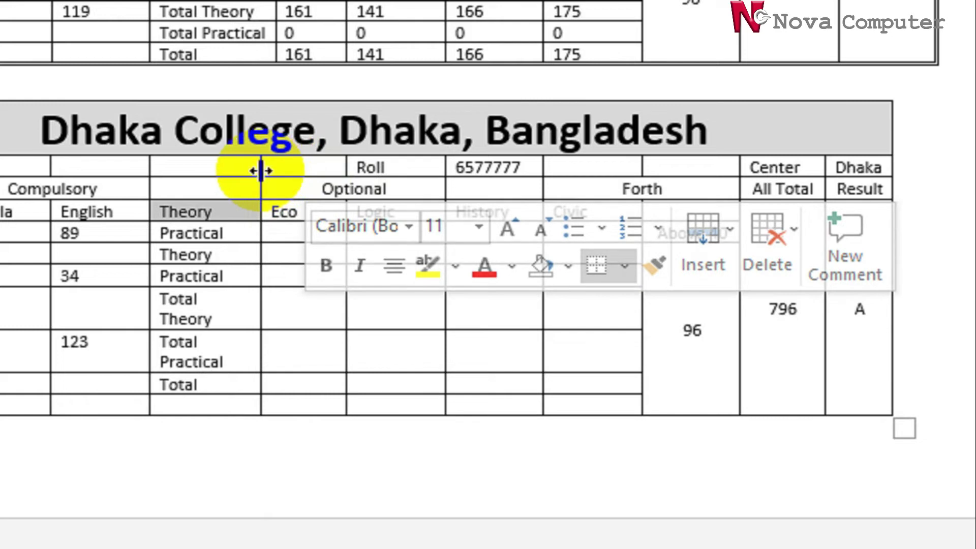
{"action": "left_click_drag", "start_coordinate": [261, 170], "coordinate": [277, 170]}
{"action": "right_click", "coordinate": [293, 170]}
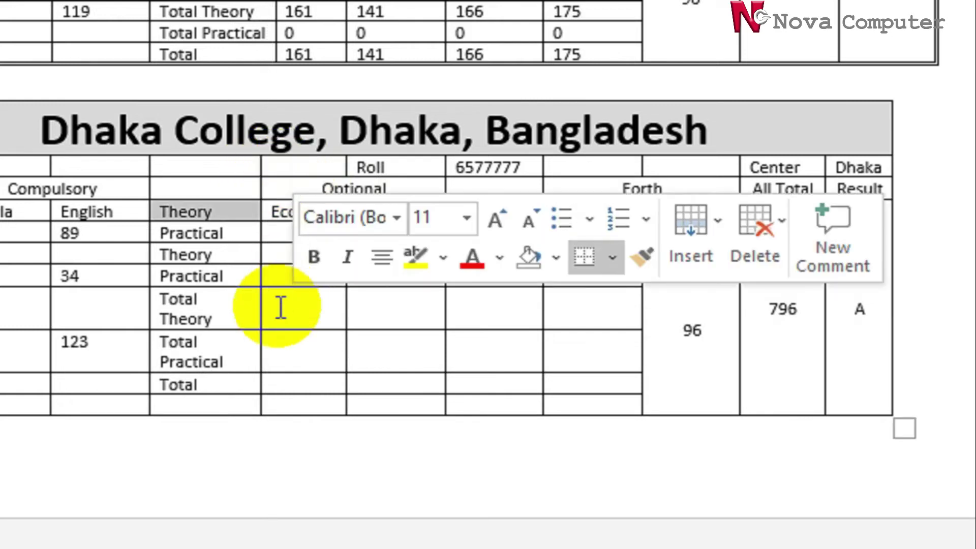
{"action": "left_click_drag", "start_coordinate": [259, 315], "coordinate": [277, 316]}
{"action": "right_click", "coordinate": [299, 318]}
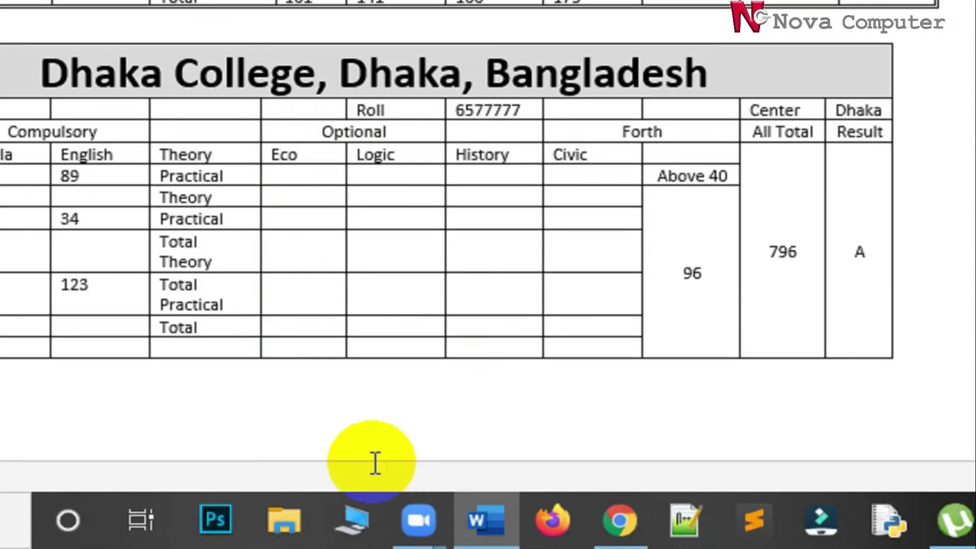
{"action": "left_click", "coordinate": [214, 349]}
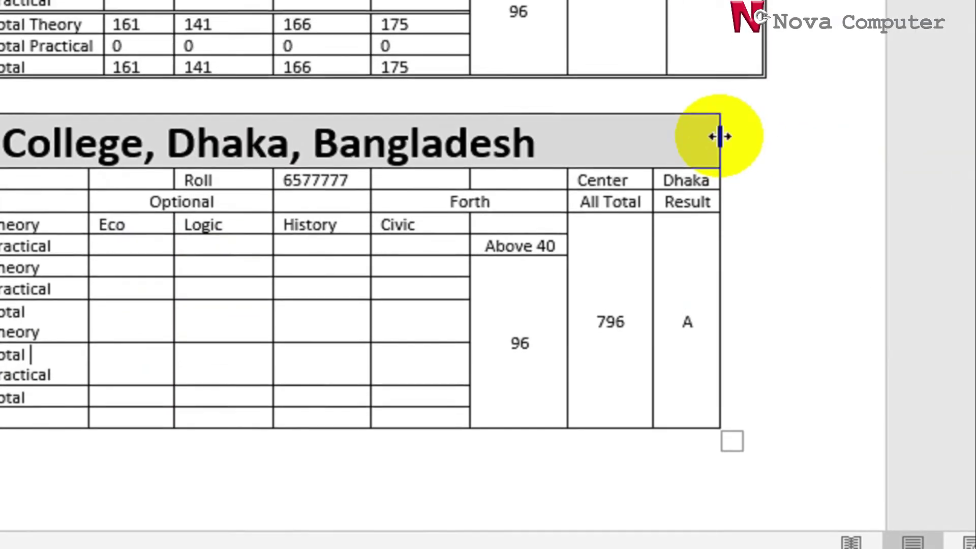
Widen the Result column so the new table's outer edge lines up with the table above.
{"action": "mouse_move", "coordinate": [720, 136]}
{"action": "left_mouse_down"}
{"action": "mouse_move", "coordinate": [773, 138]}
{"action": "mouse_move", "coordinate": [728, 142]}
{"action": "left_mouse_up"}
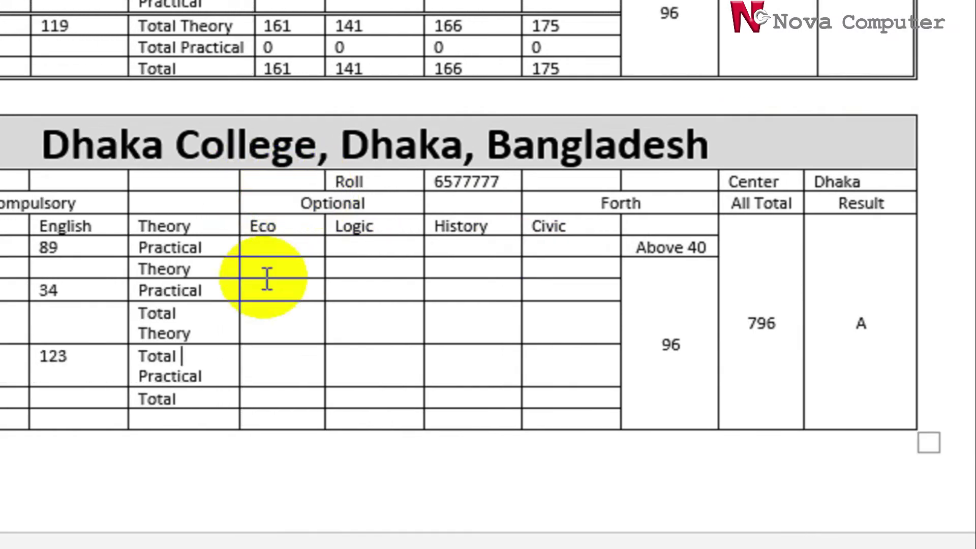
{"action": "left_click_drag", "start_coordinate": [239, 331], "coordinate": [331, 331]}
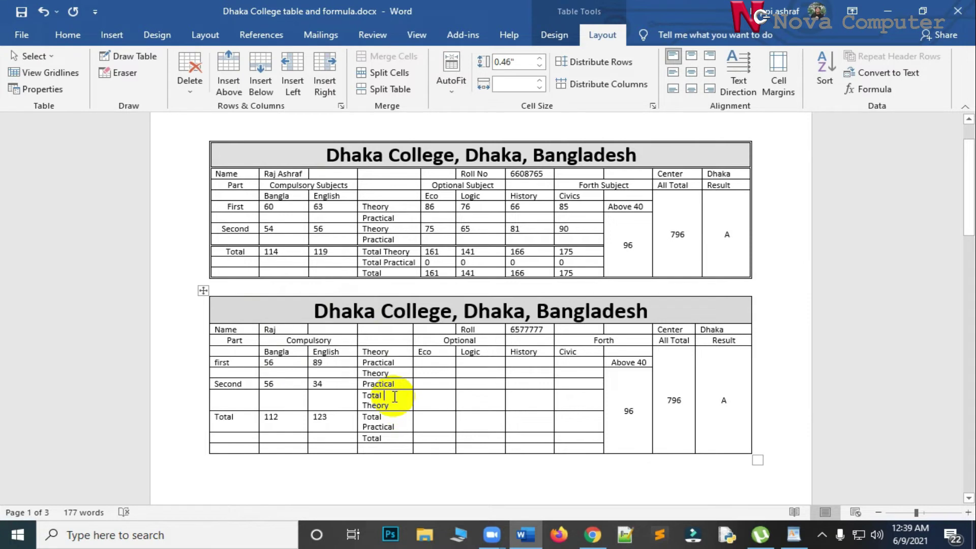
Try to bring the wrapped "Total Theory" label onto one line by deleting characters after "Total".
{"action": "key", "text": "Delete"}
{"action": "key", "text": "Delete"}
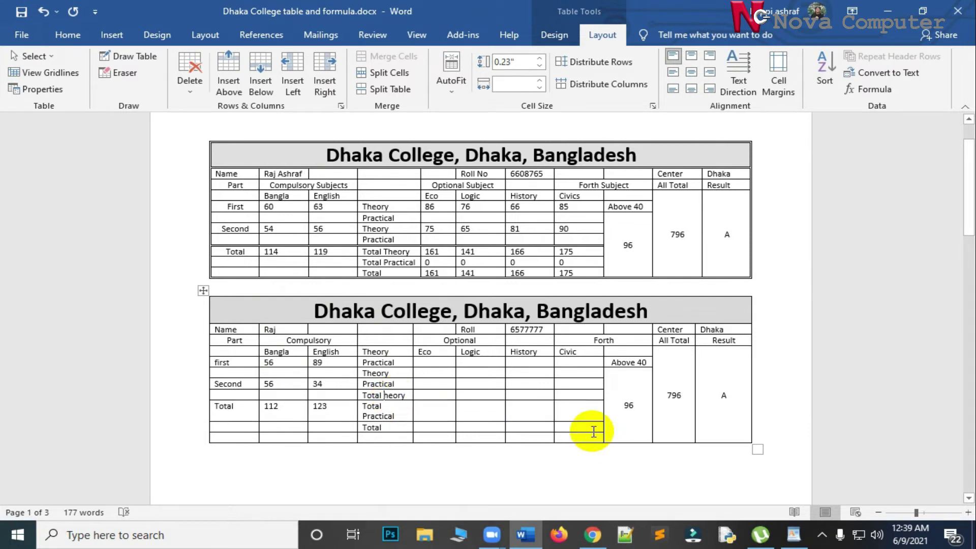
{"action": "type", "text": "T"}
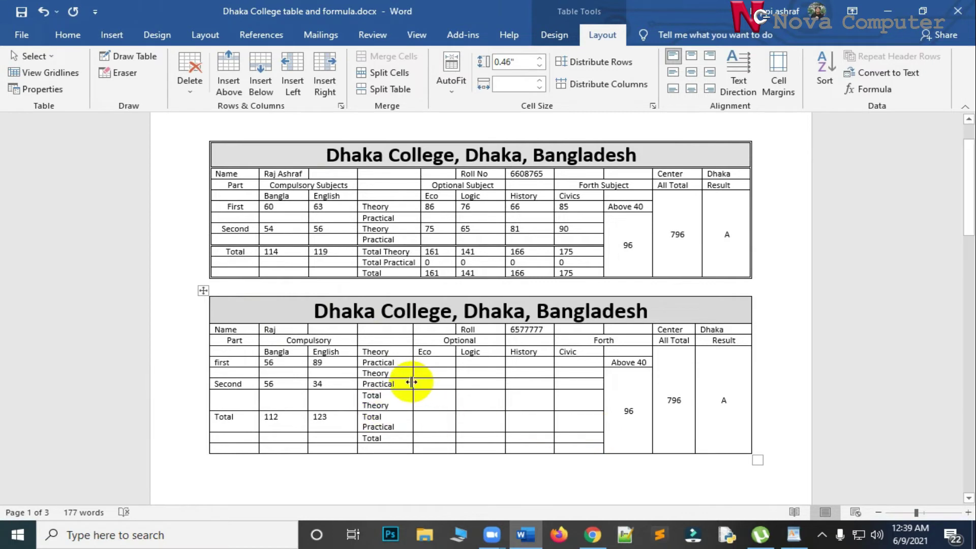
Widen the new table's label column until "Total Theory" and "Total Practical" each fit on one line.
{"action": "mouse_move", "coordinate": [411, 343]}
{"action": "left_mouse_down"}
{"action": "mouse_move", "coordinate": [440, 342]}
{"action": "mouse_move", "coordinate": [417, 346]}
{"action": "mouse_move", "coordinate": [425, 345]}
{"action": "left_mouse_up"}
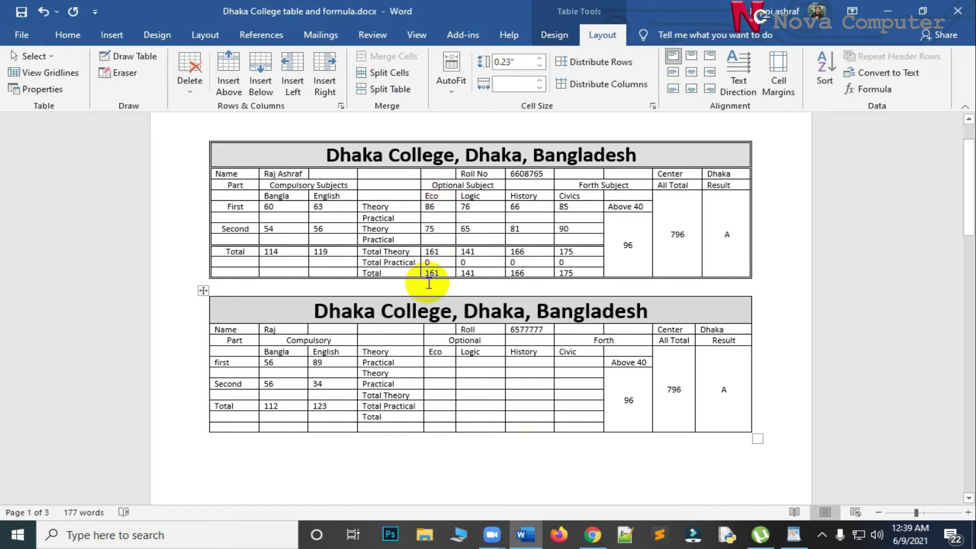
{"action": "left_click", "coordinate": [441, 362]}
{"action": "type", "text": "7"}
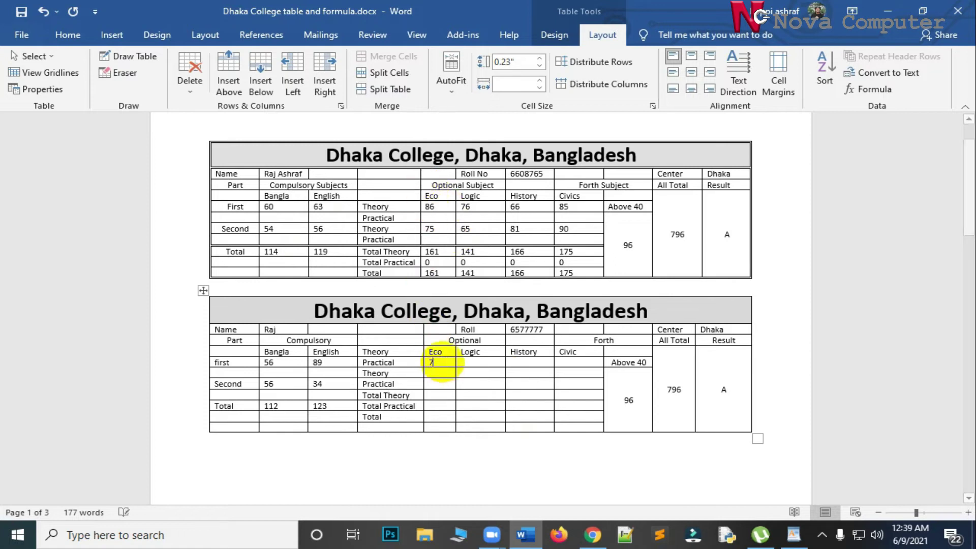
{"action": "type", "text": "8"}
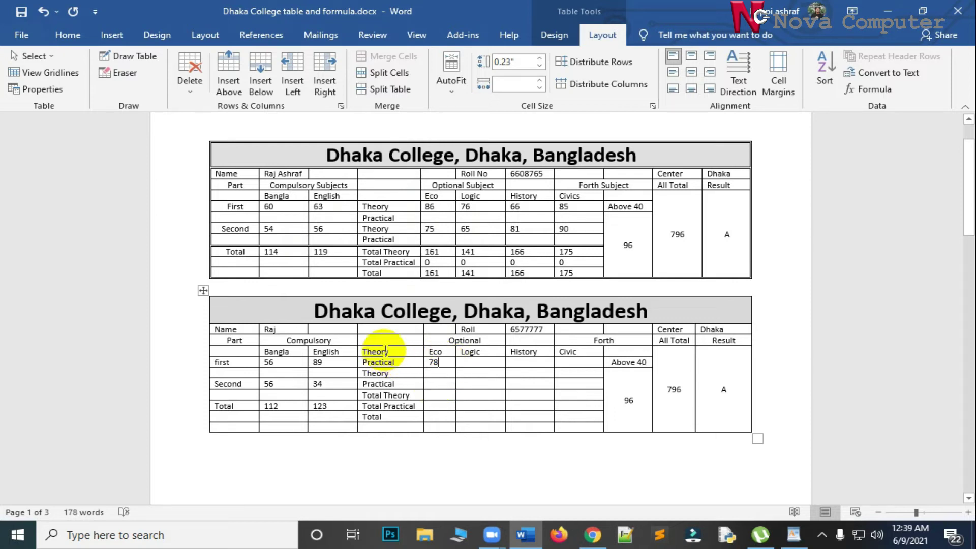
{"action": "left_click", "coordinate": [445, 364]}
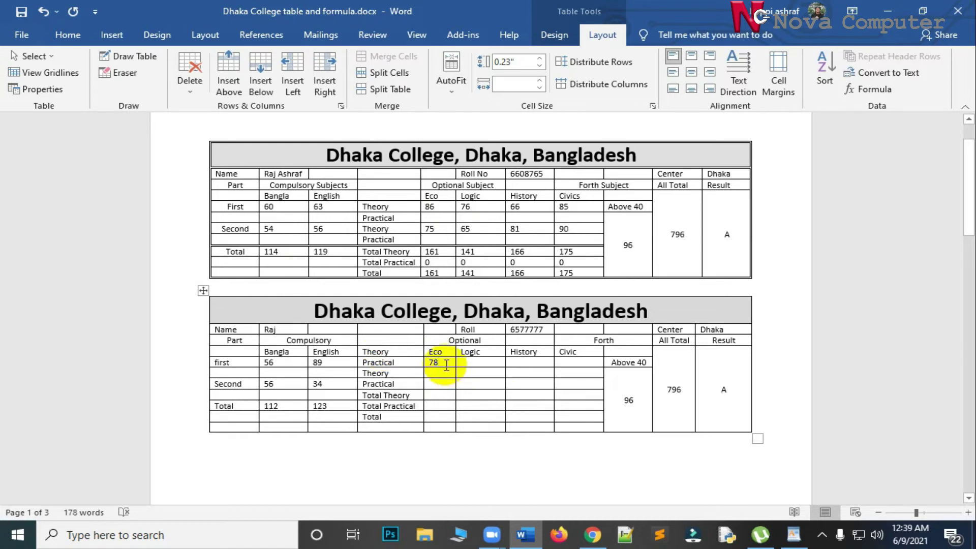
{"action": "key", "text": "BackSpace"}
{"action": "key", "text": "BackSpace"}
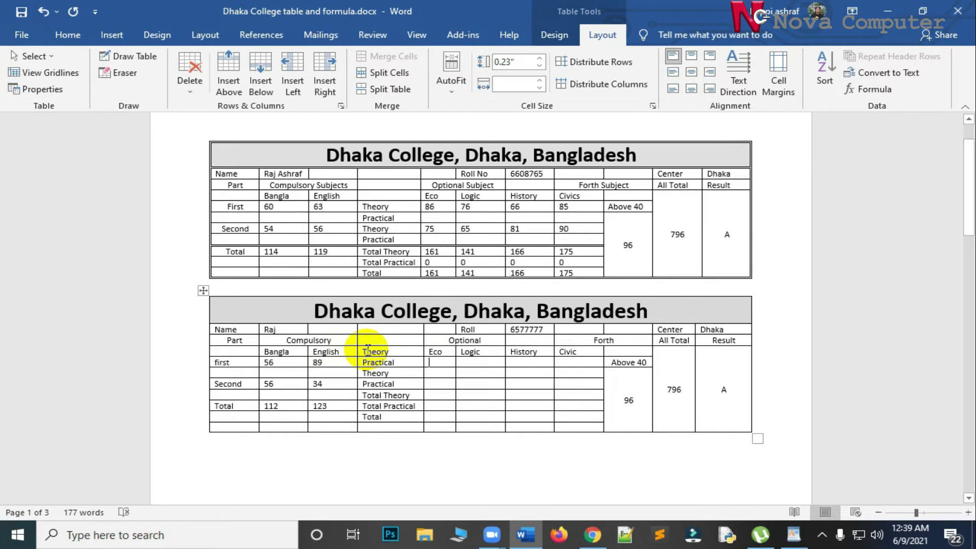
Move the new table's labels from Theory through Total down one row so the first Theory label sits in the "first" row.
{"action": "left_click_drag", "start_coordinate": [365, 355], "coordinate": [393, 418]}
{"action": "right_click", "coordinate": [396, 356]}
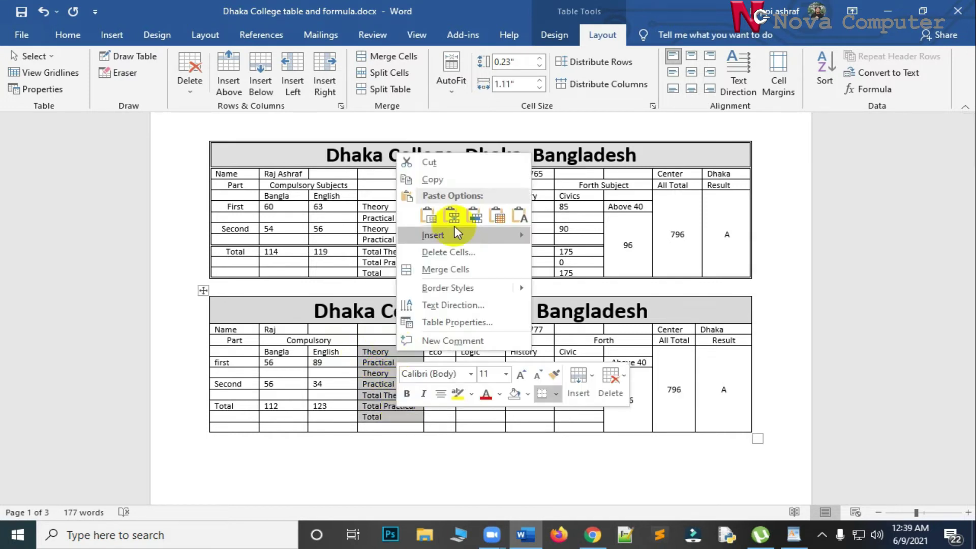
{"action": "left_click", "coordinate": [465, 164]}
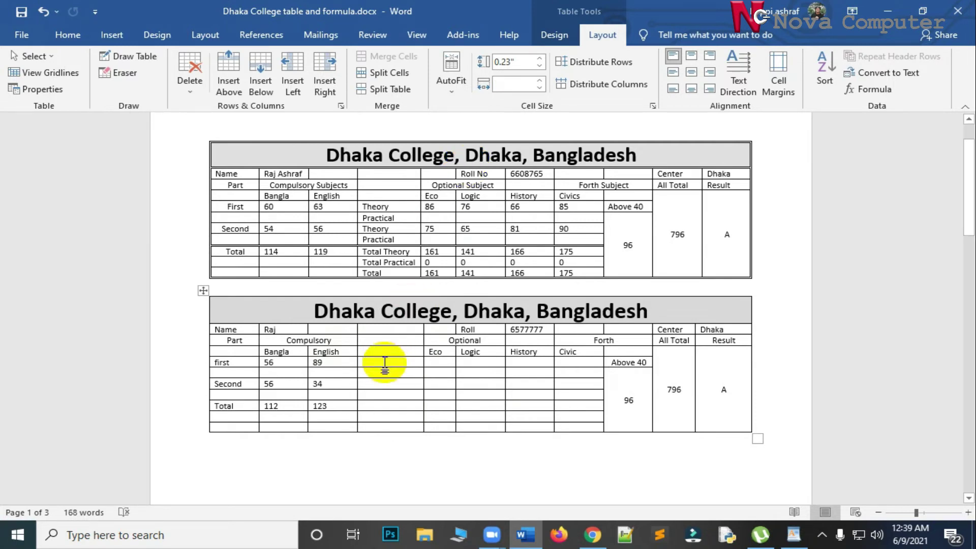
{"action": "key", "text": "ctrl+v"}
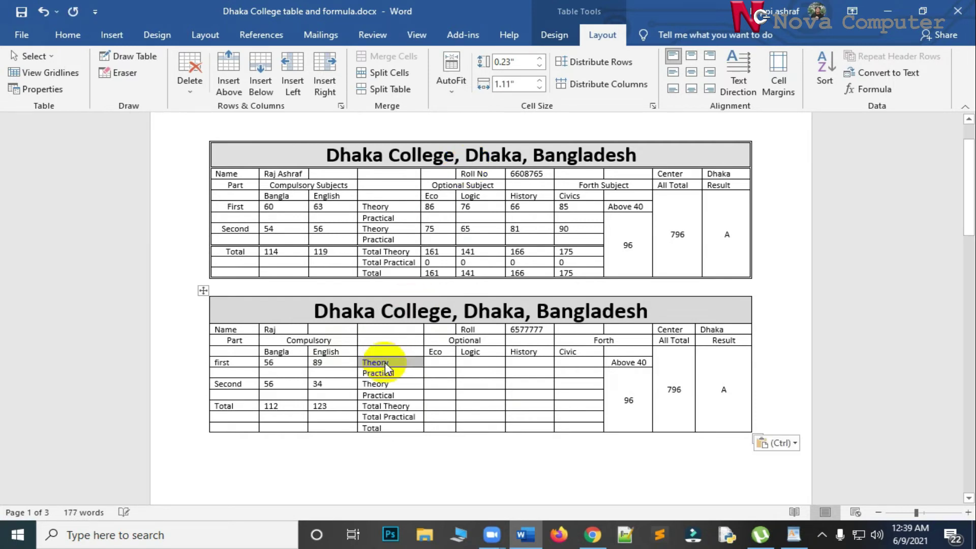
Enter the new table's first and second Theory marks: 78 and 78 for Eco, 89 and 09 for Logic.
{"action": "left_click", "coordinate": [441, 364]}
{"action": "type", "text": "78"}
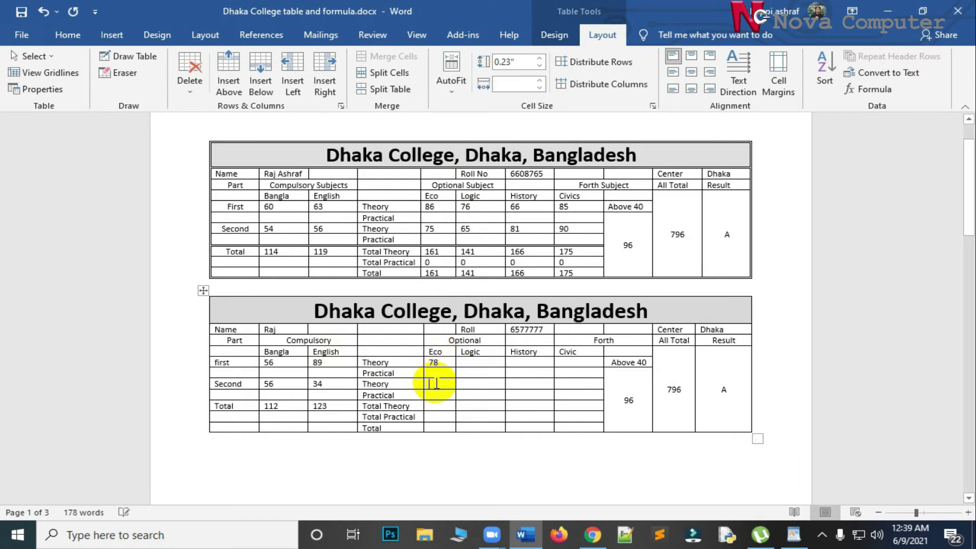
{"action": "type", "text": "78"}
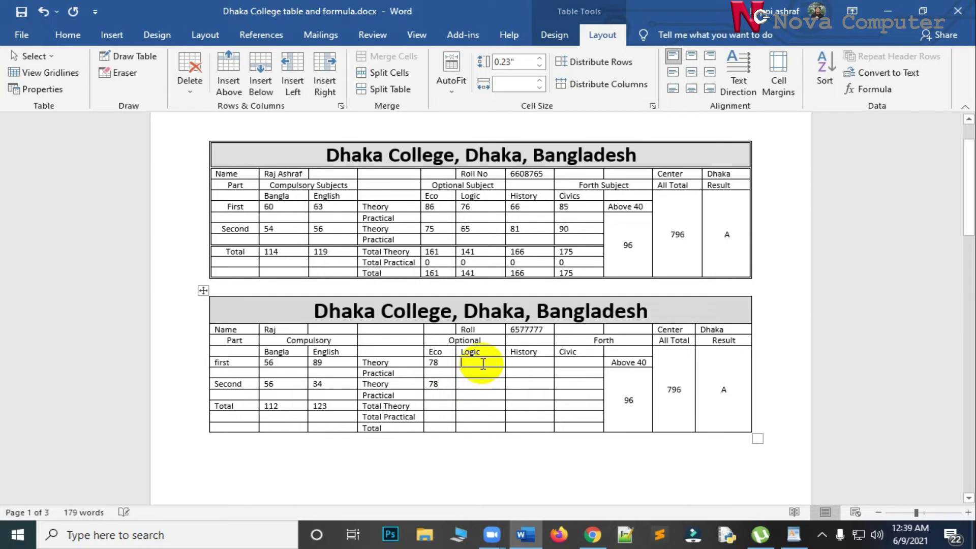
{"action": "type", "text": "89"}
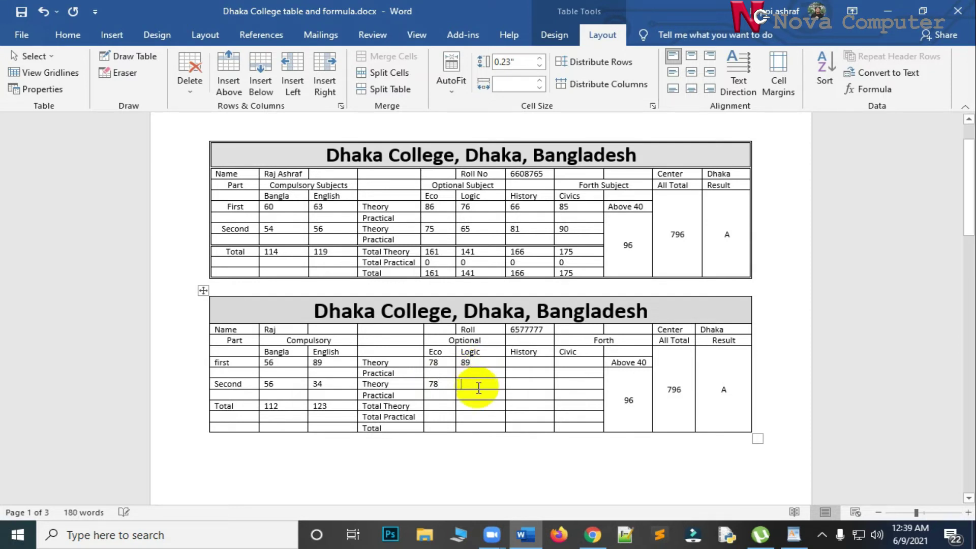
{"action": "type", "text": "09"}
Enter the new table's first and second Theory marks: 45 and 37 for History, 67 and 56 for Civic.
{"action": "left_click", "coordinate": [537, 362]}
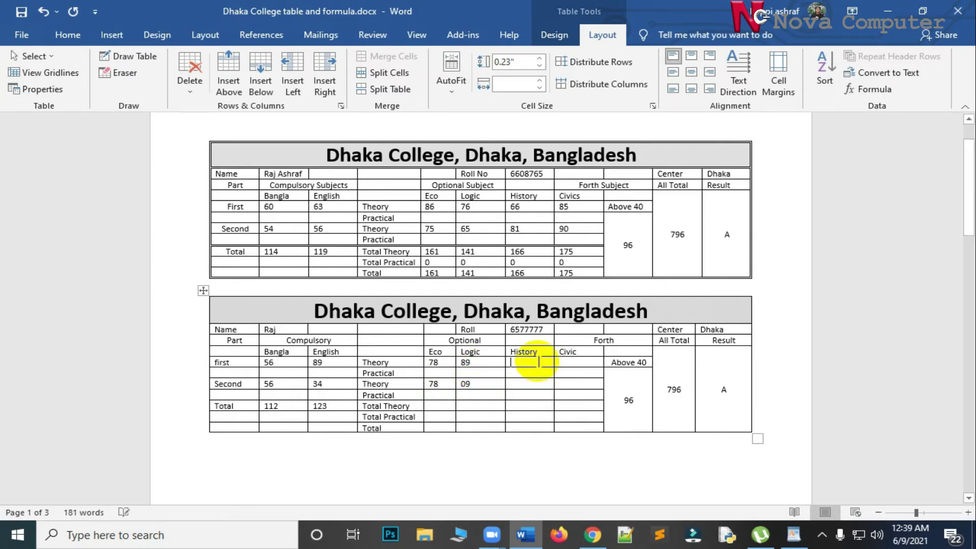
{"action": "type", "text": "45"}
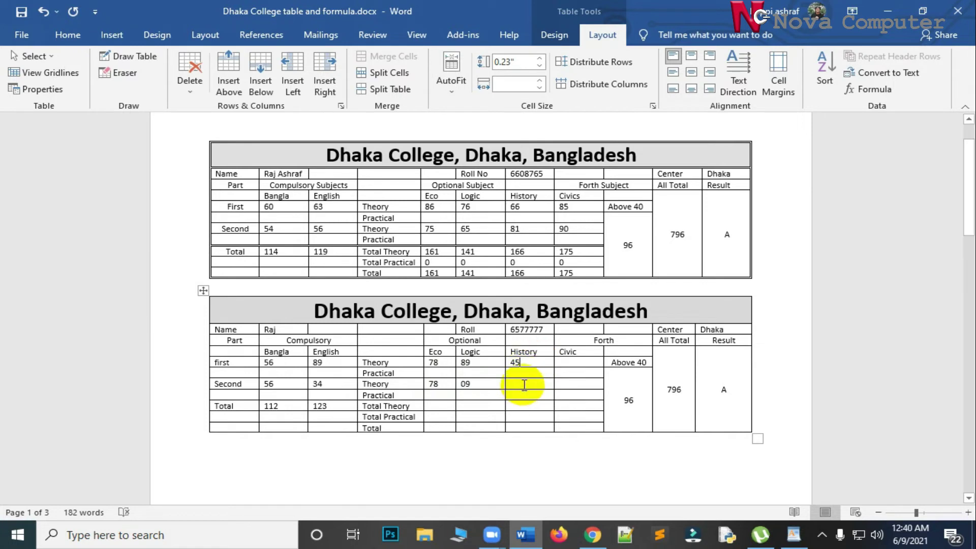
{"action": "type", "text": "37"}
{"action": "left_click", "coordinate": [579, 363]}
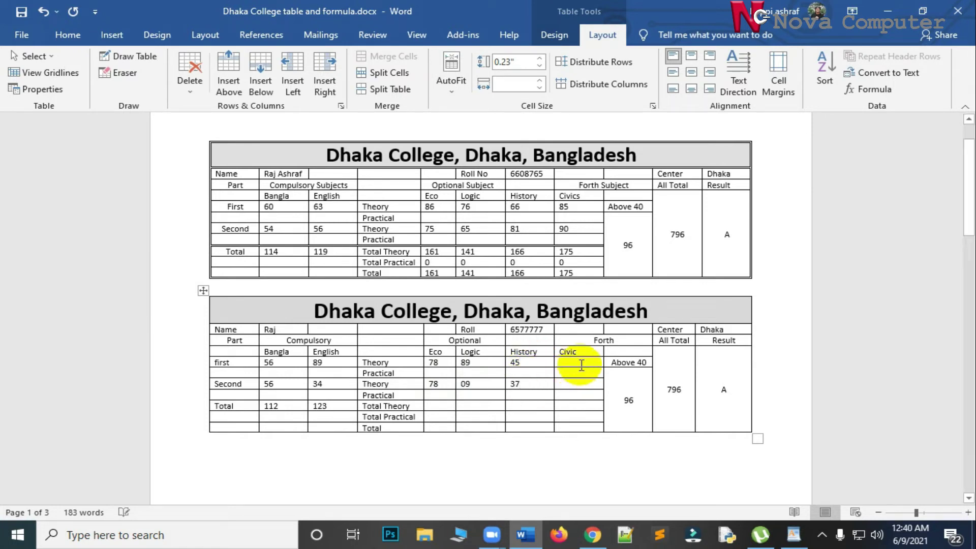
{"action": "type", "text": "67"}
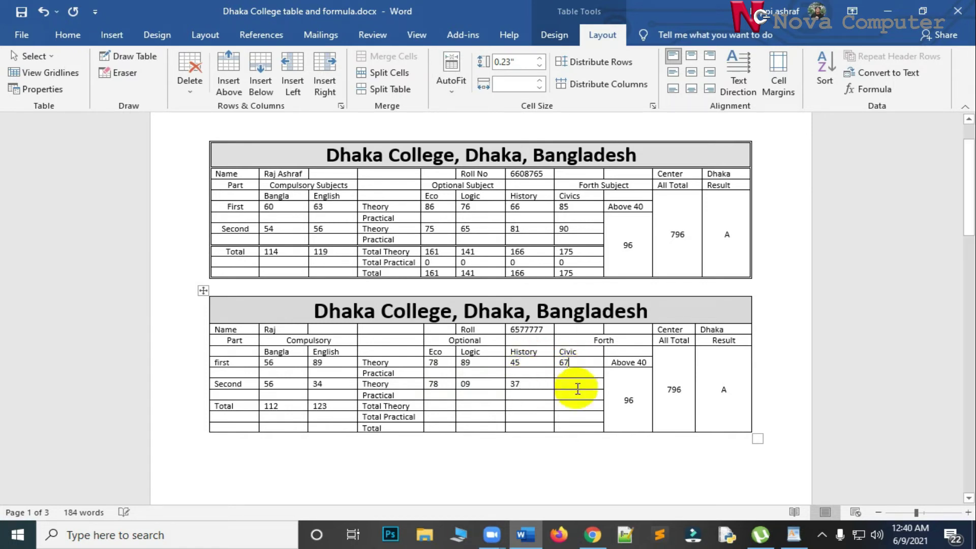
{"action": "left_click", "coordinate": [577, 389]}
{"action": "type", "text": "56"}
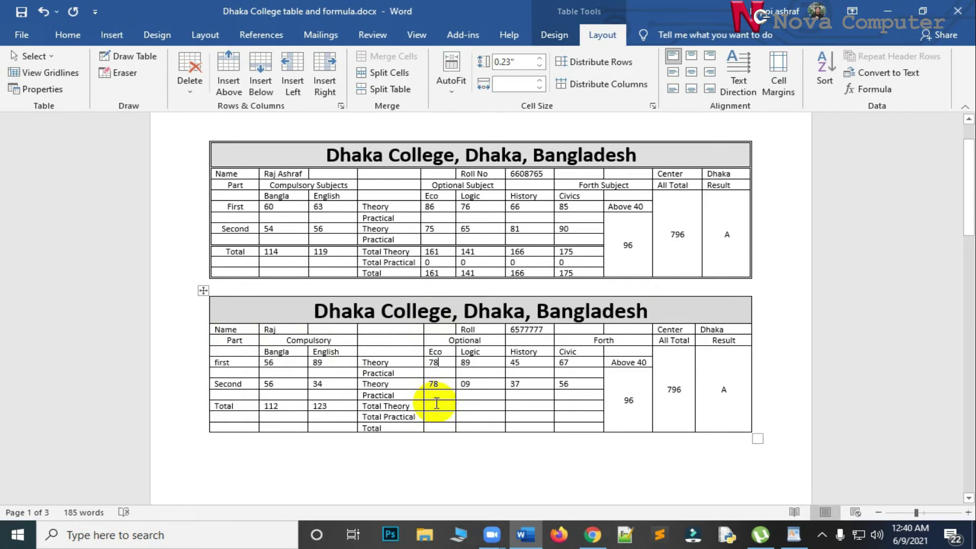
Calculate Eco's Total Theory in the new table with a SUM formula, replacing the ABOVE argument to add the two Theory marks.
{"action": "left_click", "coordinate": [435, 404]}
{"action": "left_click", "coordinate": [870, 90]}
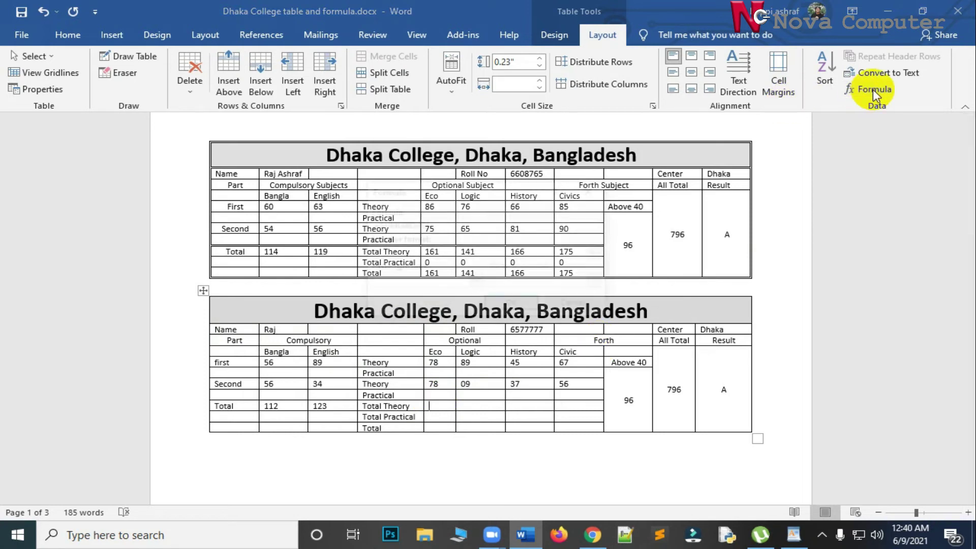
{"action": "left_click_drag", "start_coordinate": [396, 225], "coordinate": [422, 223]}
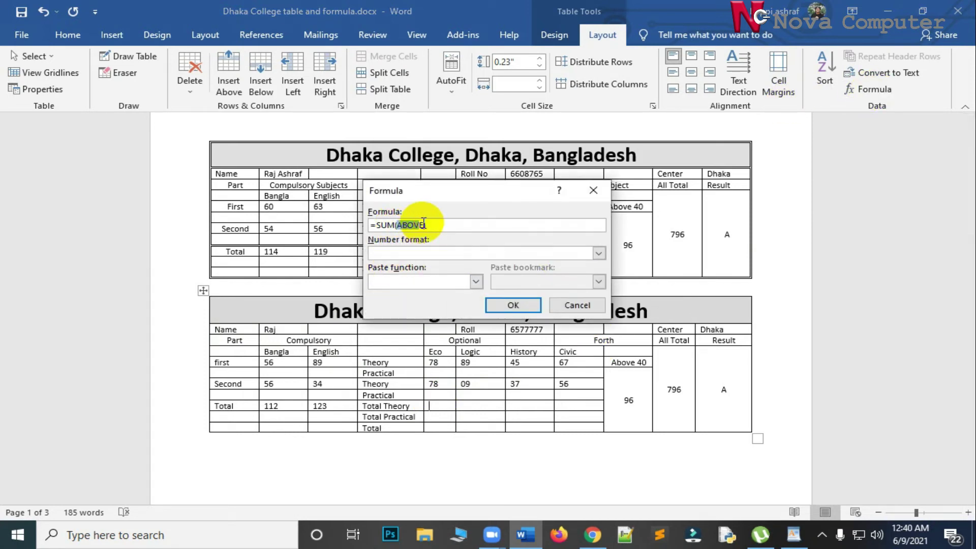
{"action": "key", "text": "BackSpace"}
{"action": "key", "text": "Return"}
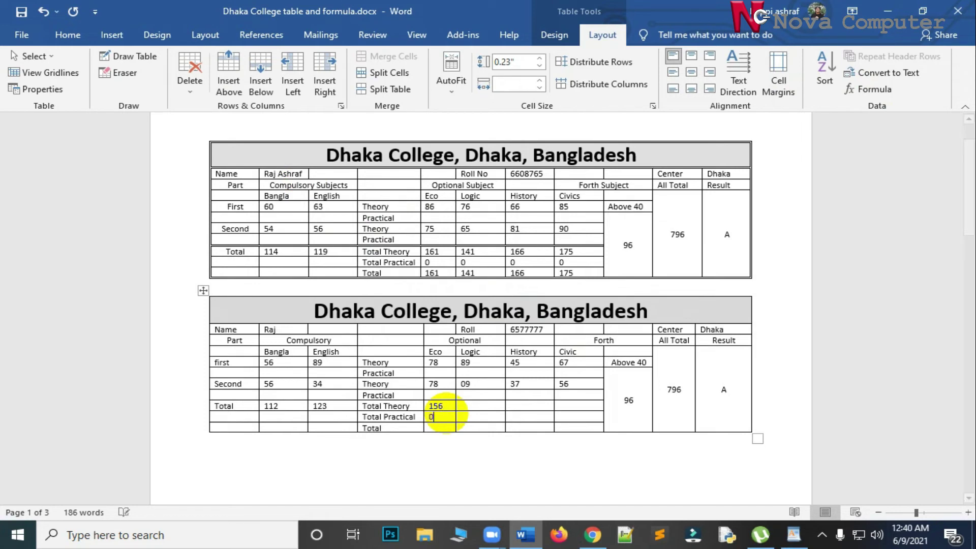
Enter 0 as Eco's Total Practical and copy its Total Theory value into the Total row of the new table.
{"action": "left_click", "coordinate": [447, 414]}
{"action": "type", "text": "0"}
{"action": "double_click", "coordinate": [435, 406]}
{"action": "key", "text": "ctrl+c"}
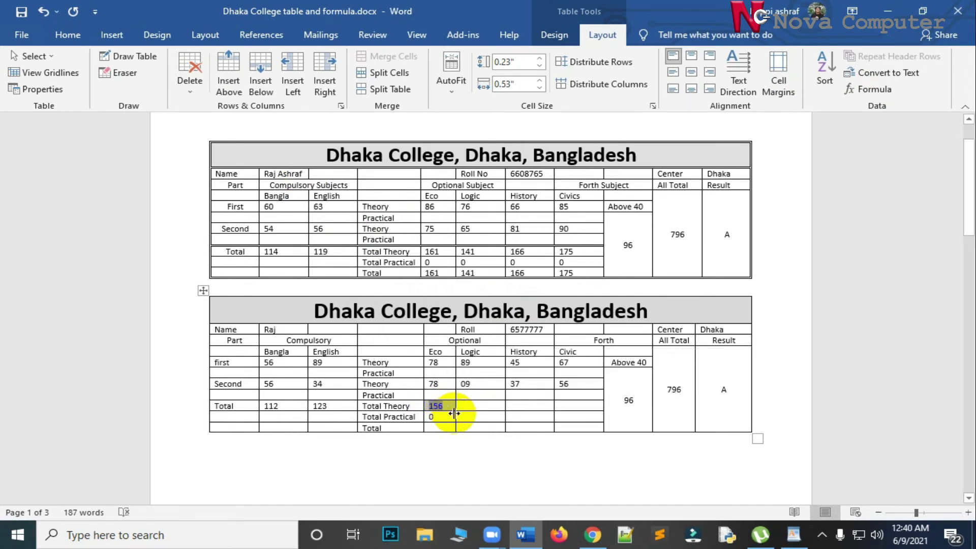
{"action": "left_click", "coordinate": [431, 428]}
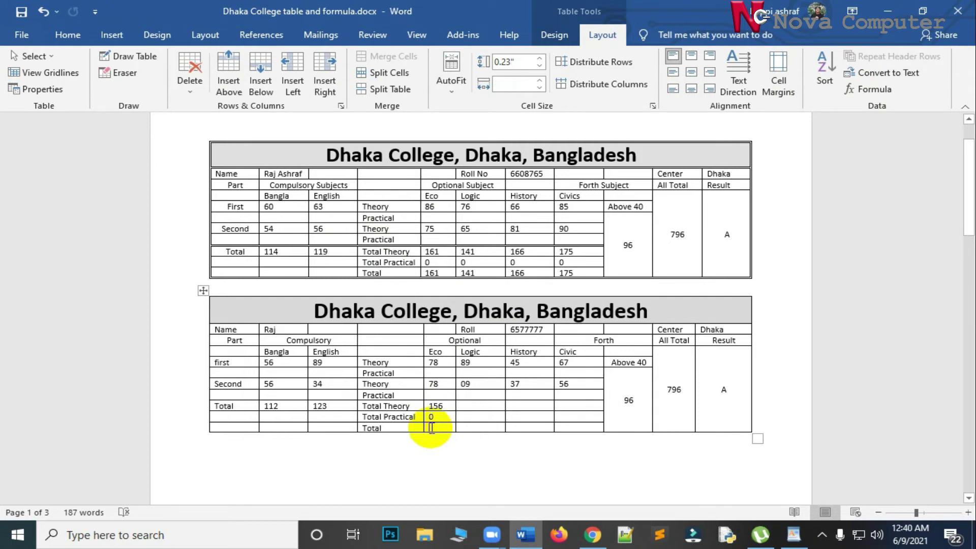
{"action": "key", "text": "ctrl+v"}
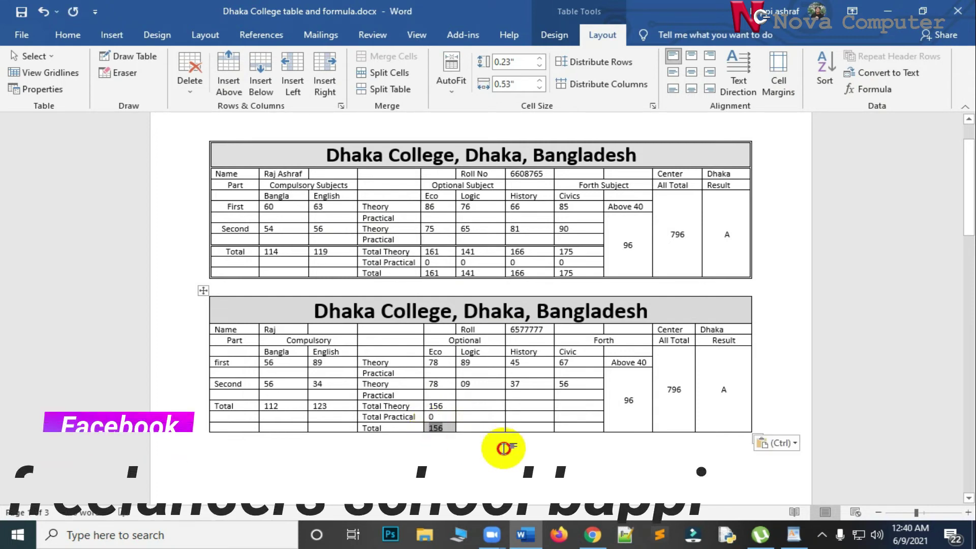
{"action": "left_click", "coordinate": [670, 288]}
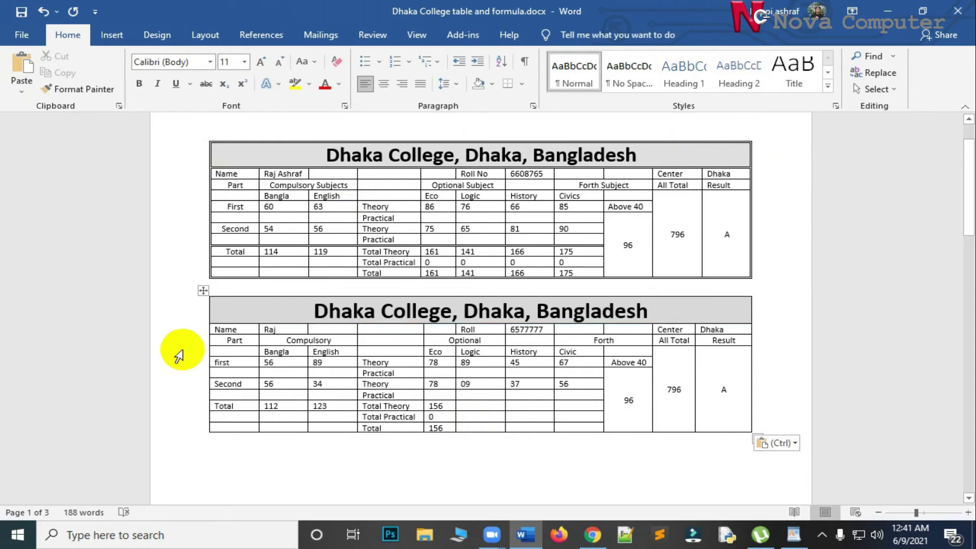
Try to give the whole new table ½ pt double-line borders without inside horizontal lines.
{"action": "left_click", "coordinate": [204, 290]}
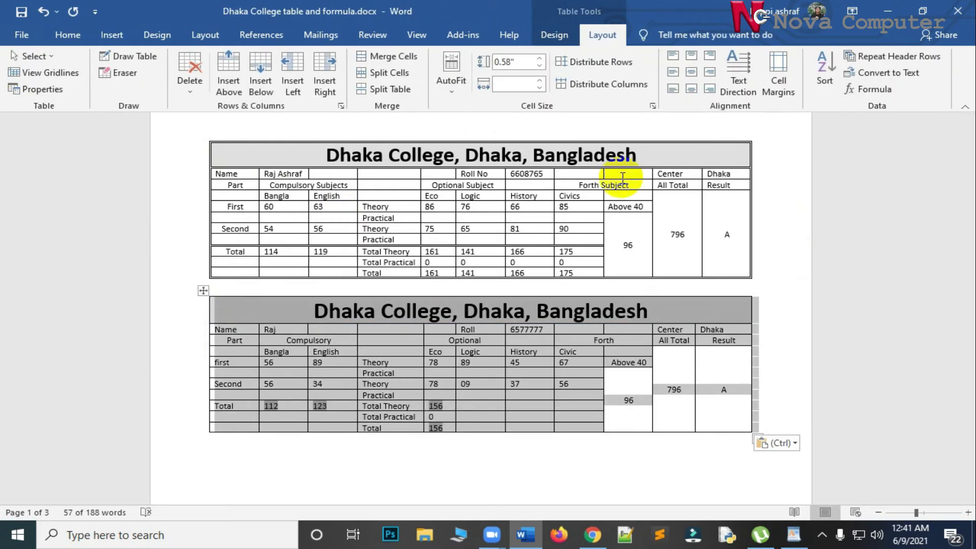
{"action": "left_click", "coordinate": [556, 33]}
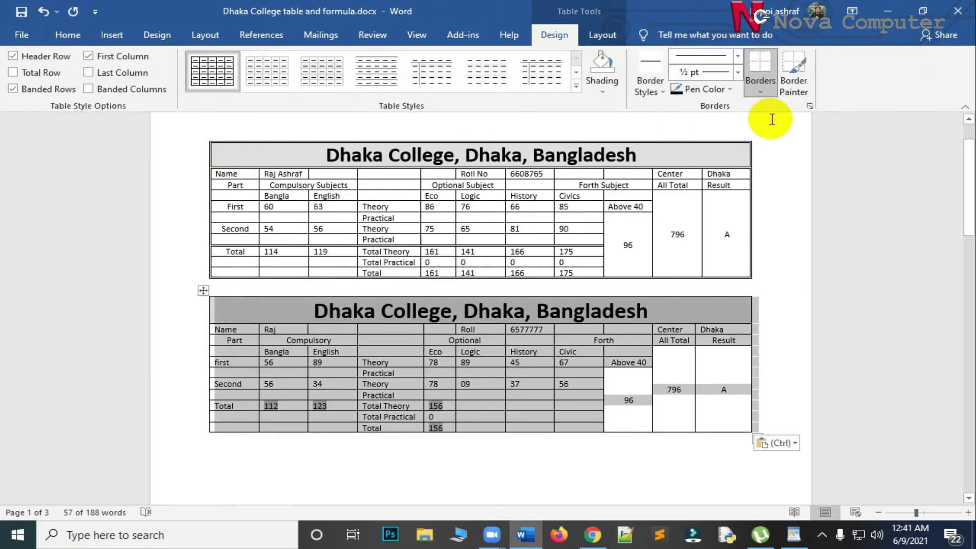
{"action": "left_click", "coordinate": [809, 106]}
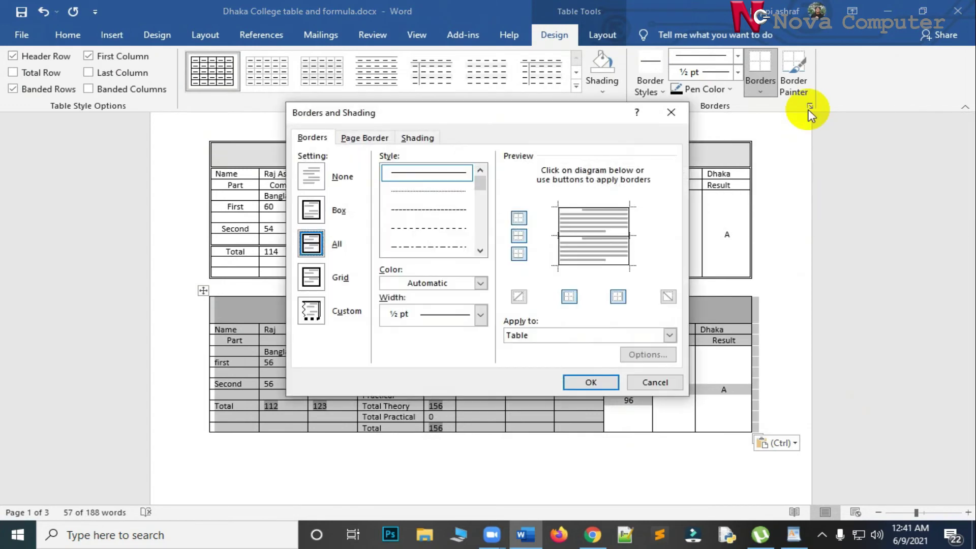
{"action": "left_click", "coordinate": [480, 251]}
{"action": "left_click", "coordinate": [480, 251]}
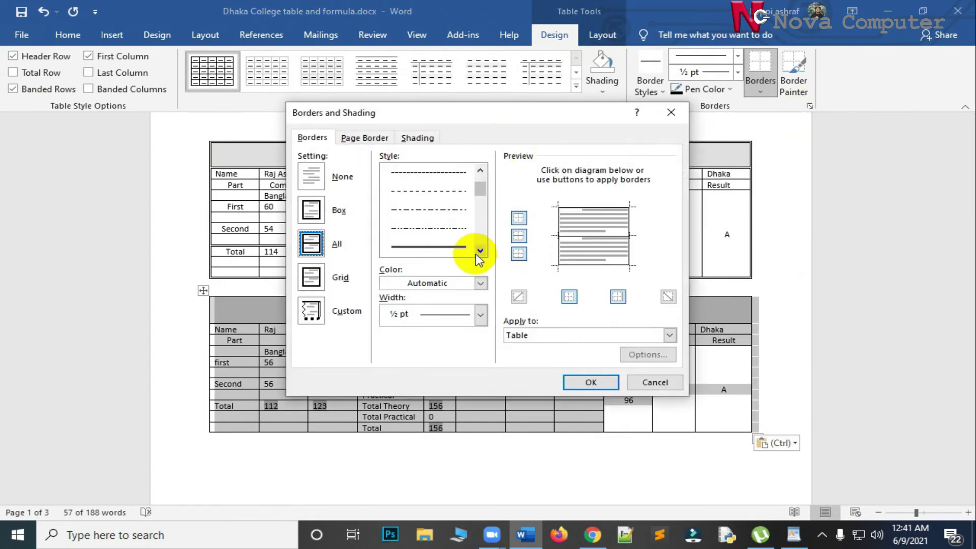
{"action": "left_click", "coordinate": [450, 249]}
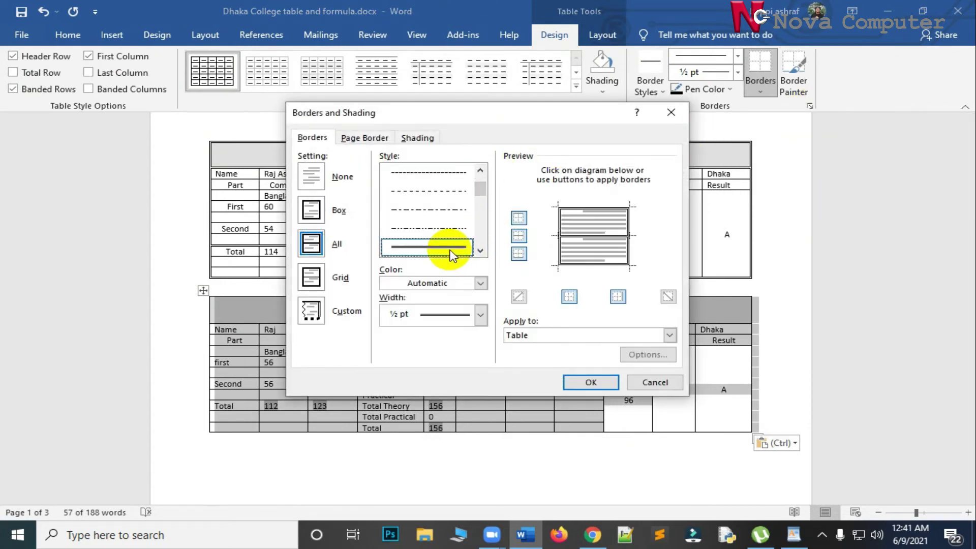
{"action": "left_click", "coordinate": [590, 236]}
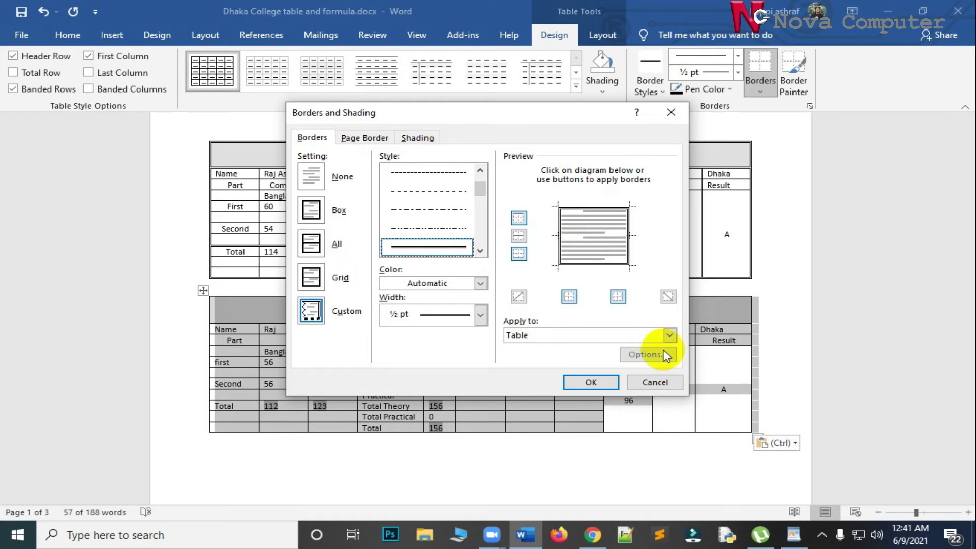
{"action": "left_click", "coordinate": [590, 381]}
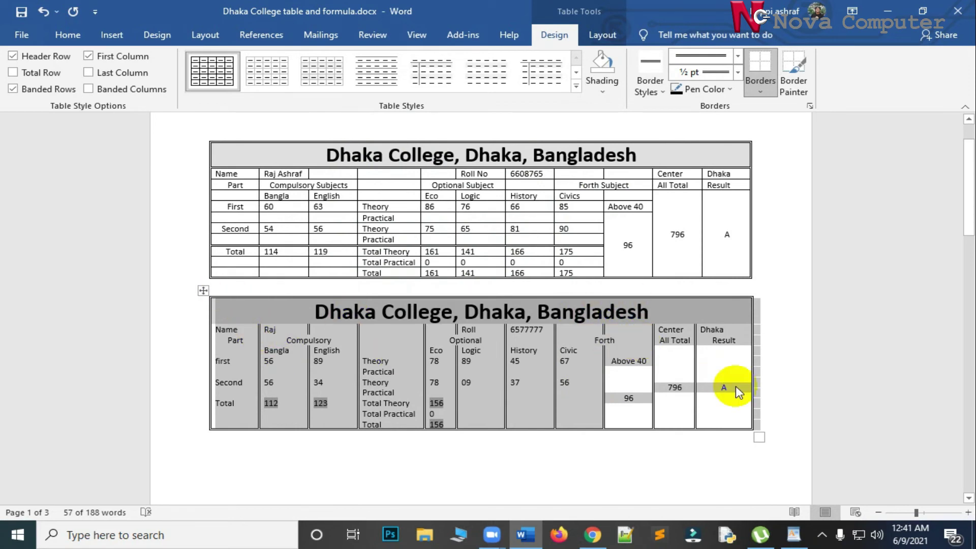
Apply the All border setting with a ½ pt single line to the whole new table.
{"action": "left_click", "coordinate": [760, 69]}
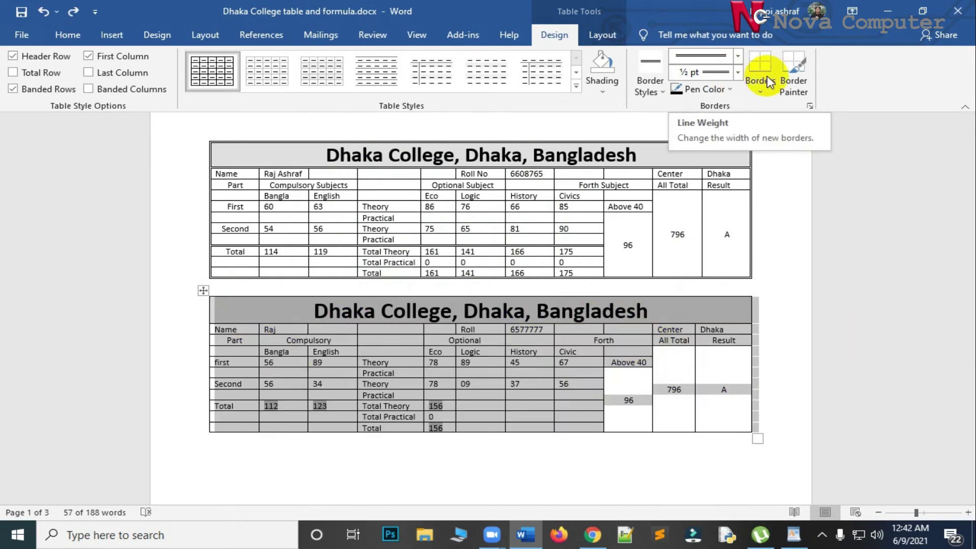
{"action": "left_click", "coordinate": [763, 93]}
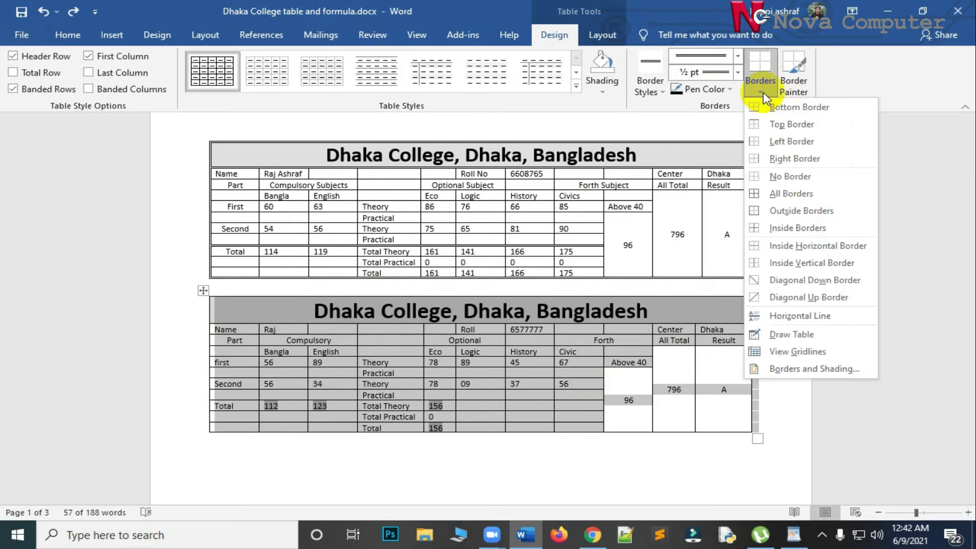
{"action": "left_click", "coordinate": [811, 369]}
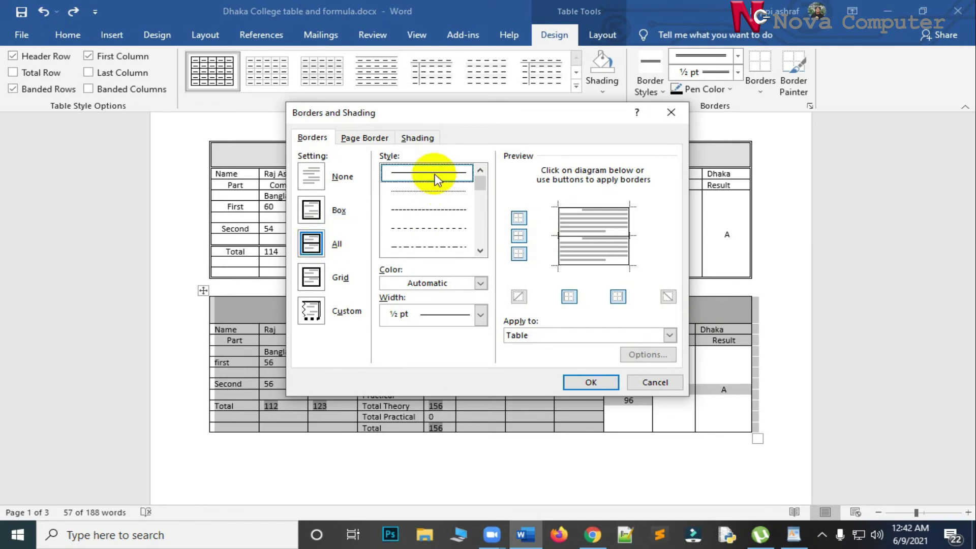
{"action": "left_click", "coordinate": [605, 386]}
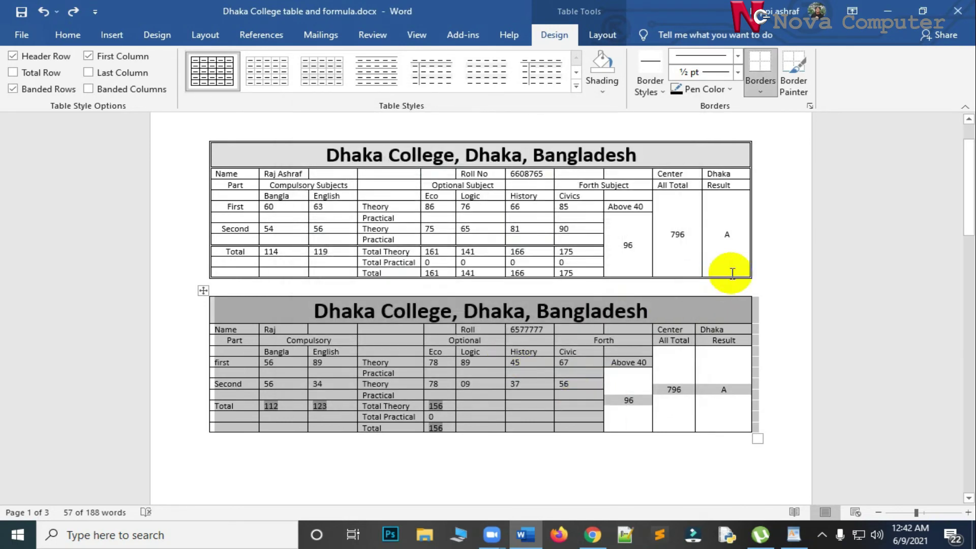
Give the new table's title row only a ½ pt double-line bottom border, removing its top, left and right borders.
{"action": "left_click", "coordinate": [778, 278]}
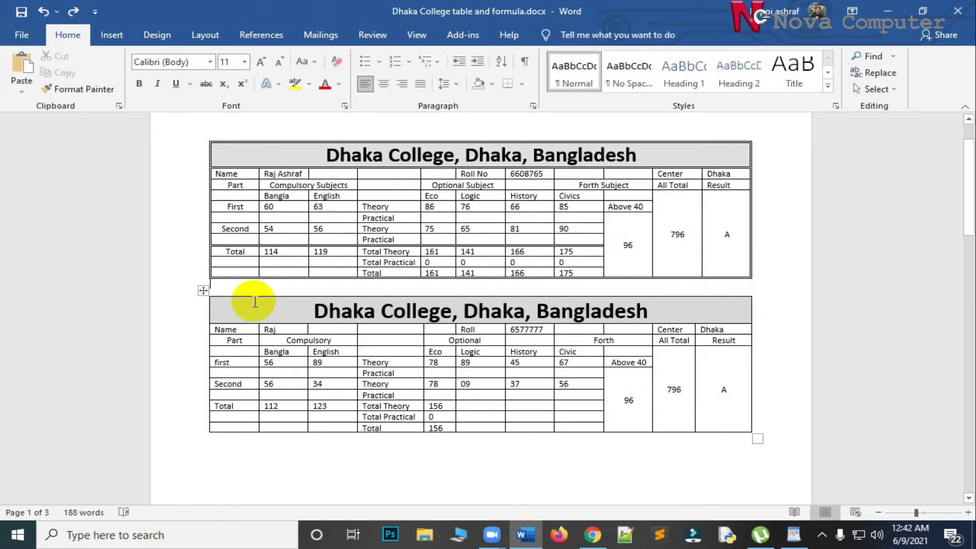
{"action": "left_click", "coordinate": [228, 305]}
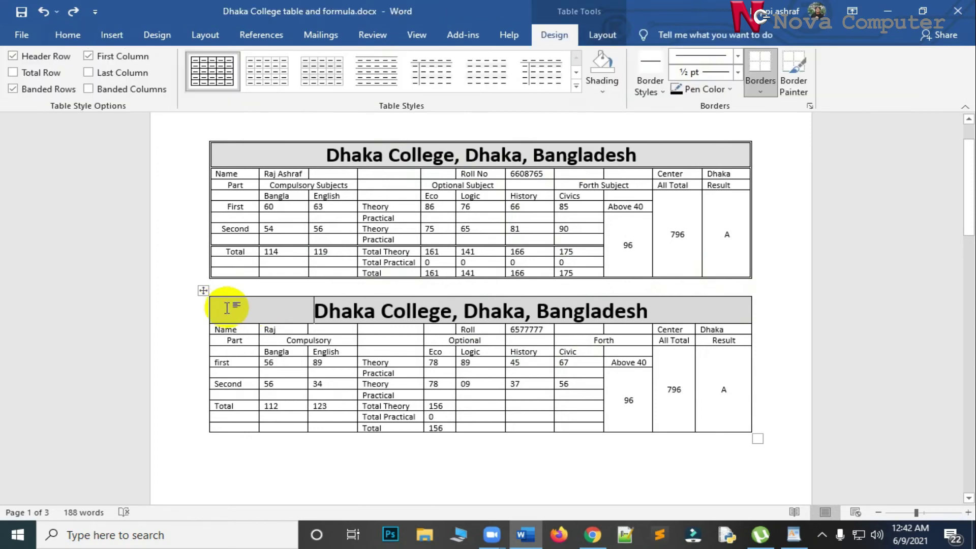
{"action": "left_click", "coordinate": [183, 319]}
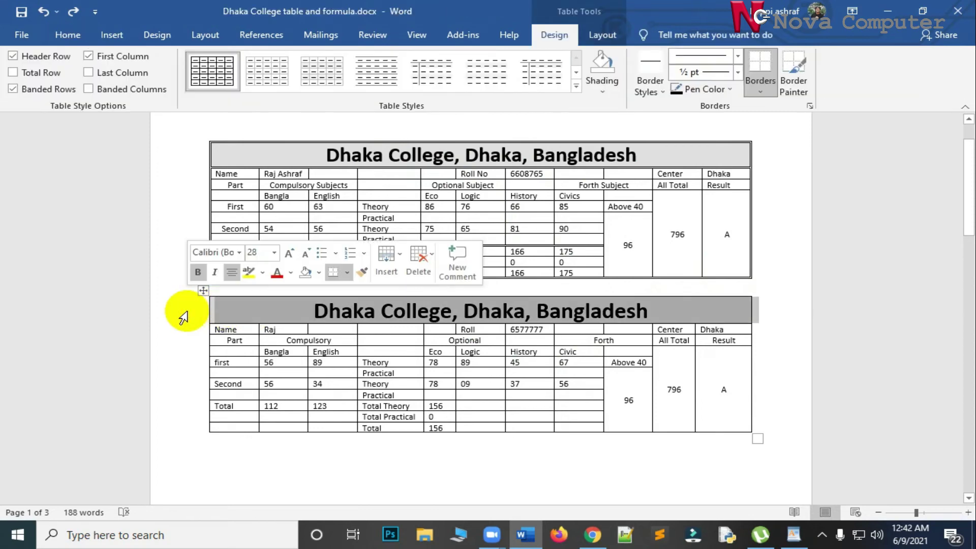
{"action": "left_click", "coordinate": [809, 106]}
{"action": "scroll", "coordinate": [472, 240], "scroll_direction": "down", "scroll_amount": 1}
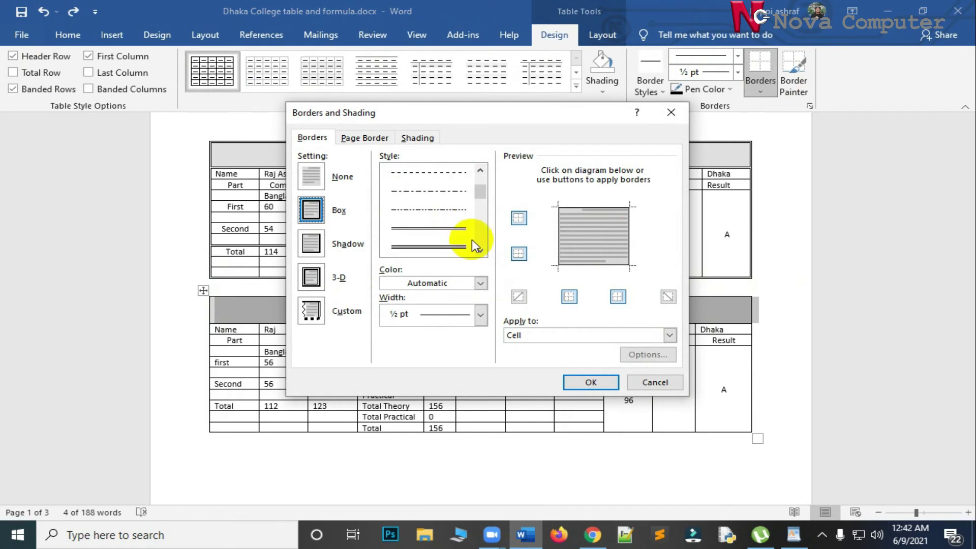
{"action": "scroll", "coordinate": [472, 240], "scroll_direction": "down", "scroll_amount": 2}
{"action": "left_click", "coordinate": [442, 174]}
{"action": "scroll", "coordinate": [437, 175], "scroll_direction": "up", "scroll_amount": 3}
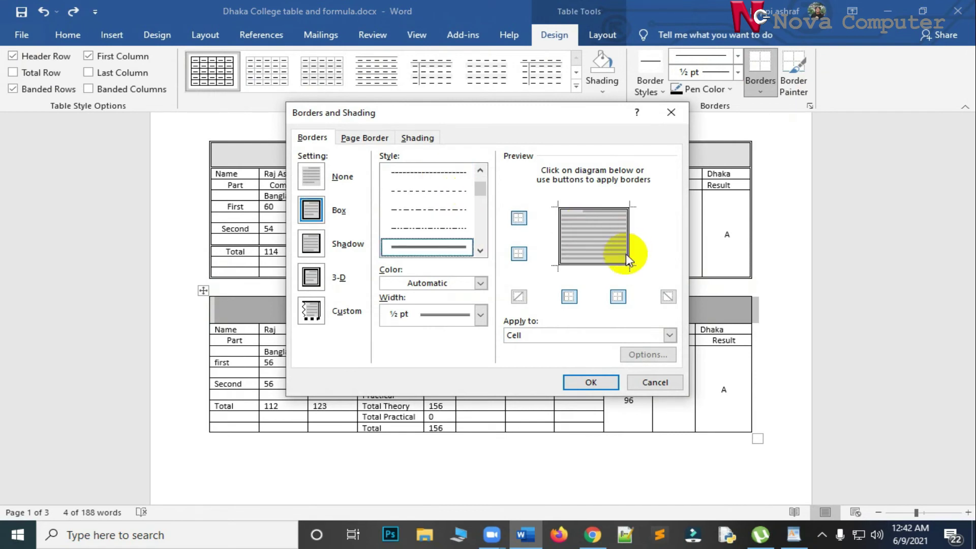
{"action": "left_click", "coordinate": [610, 265]}
{"action": "left_click", "coordinate": [609, 263]}
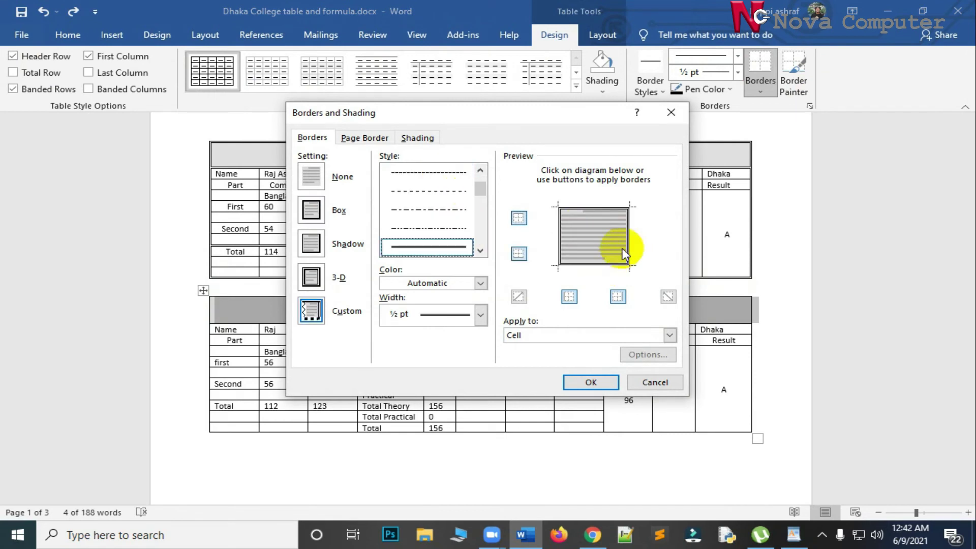
{"action": "left_click", "coordinate": [560, 233]}
{"action": "left_click", "coordinate": [575, 209]}
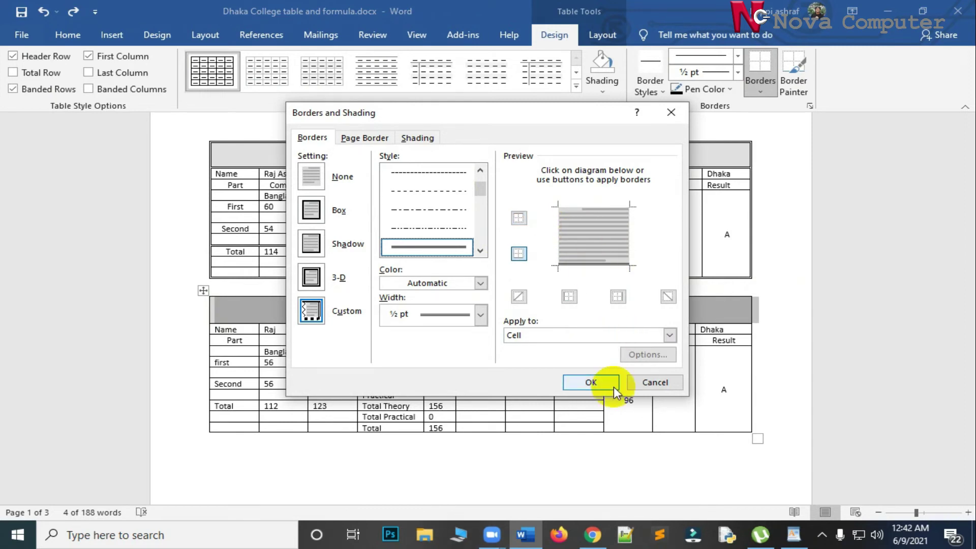
{"action": "left_click", "coordinate": [595, 383]}
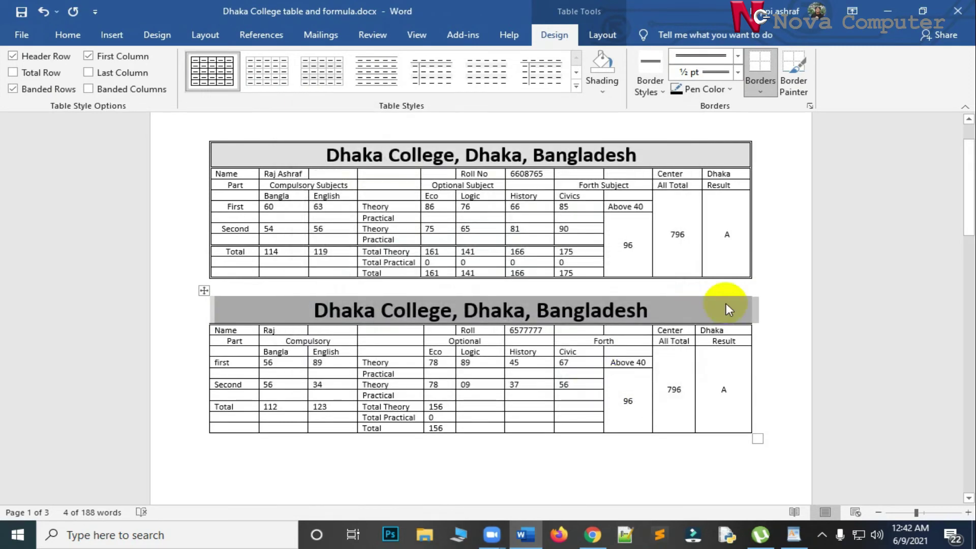
{"action": "left_click", "coordinate": [799, 310]}
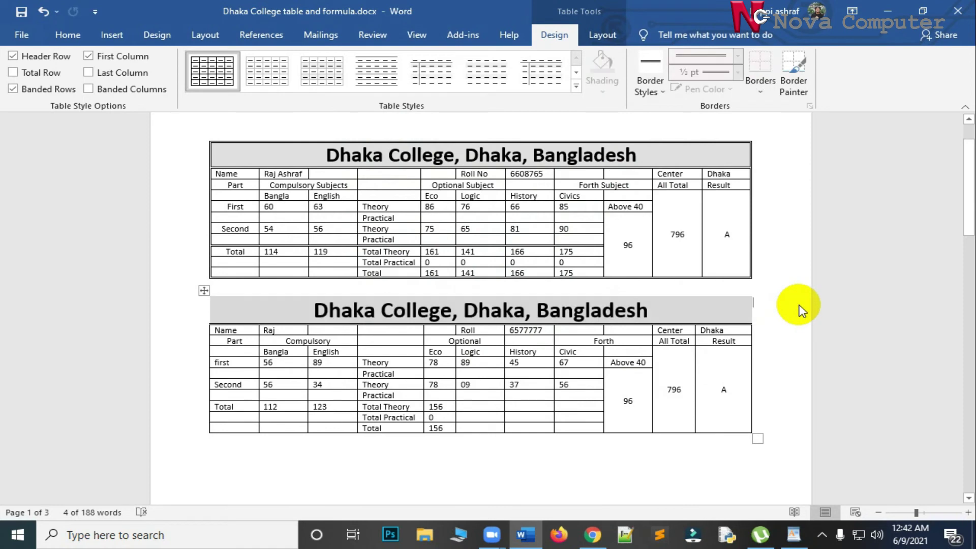
{"action": "left_click", "coordinate": [179, 310]}
{"action": "left_click", "coordinate": [181, 315]}
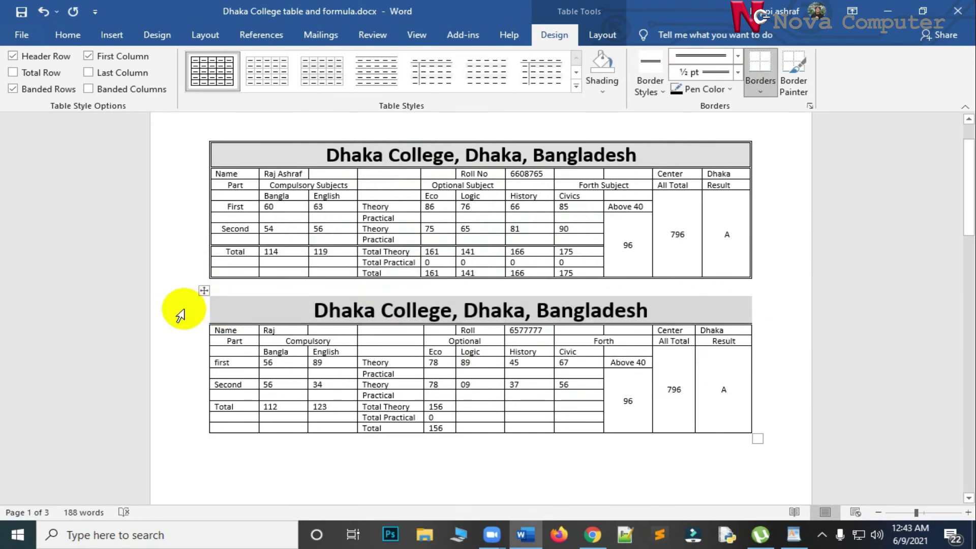
{"action": "left_click_drag", "start_coordinate": [181, 315], "coordinate": [167, 435]}
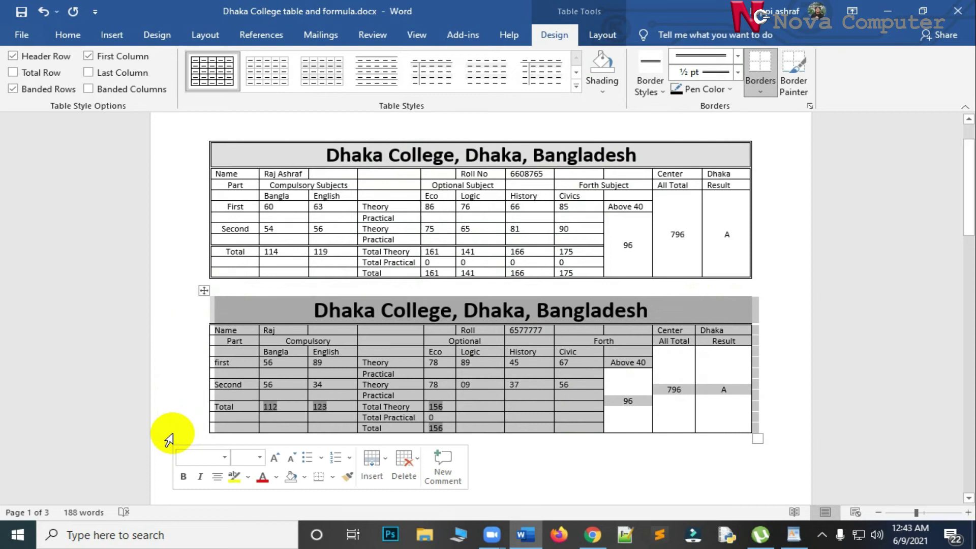
{"action": "left_click", "coordinate": [494, 270]}
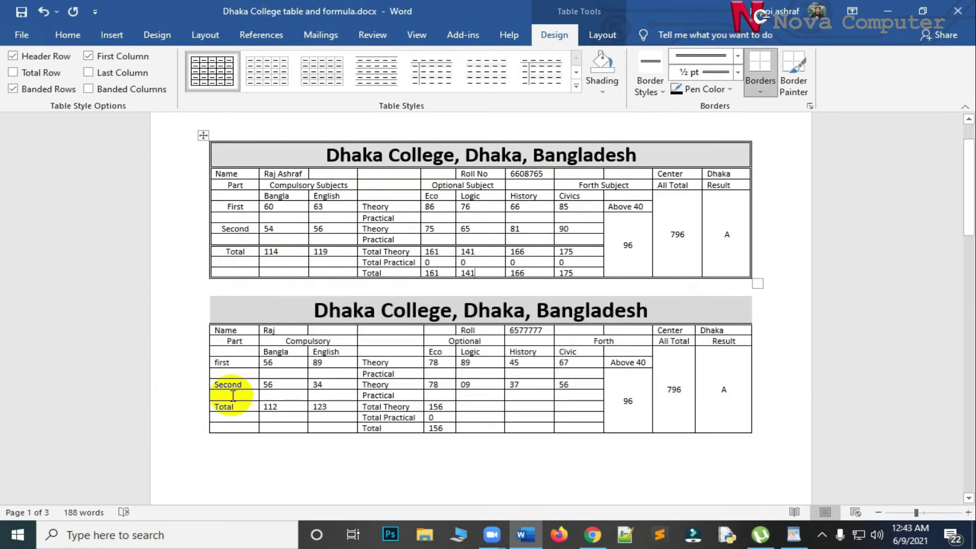
Give the Practical row above Total in the new table only a ½ pt double-line bottom border, removing its top, side and inside vertical borders.
{"action": "left_click_drag", "start_coordinate": [232, 396], "coordinate": [580, 390]}
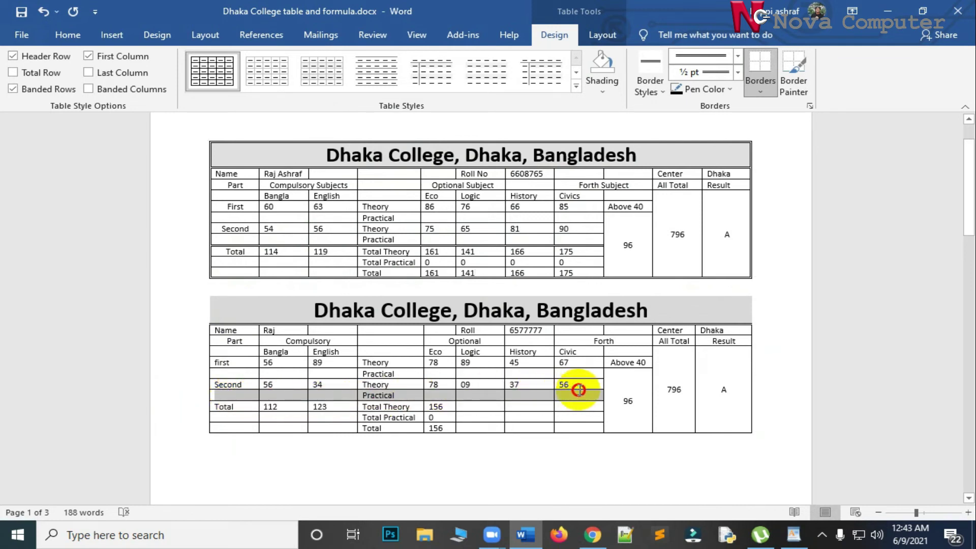
{"action": "left_click", "coordinate": [809, 108]}
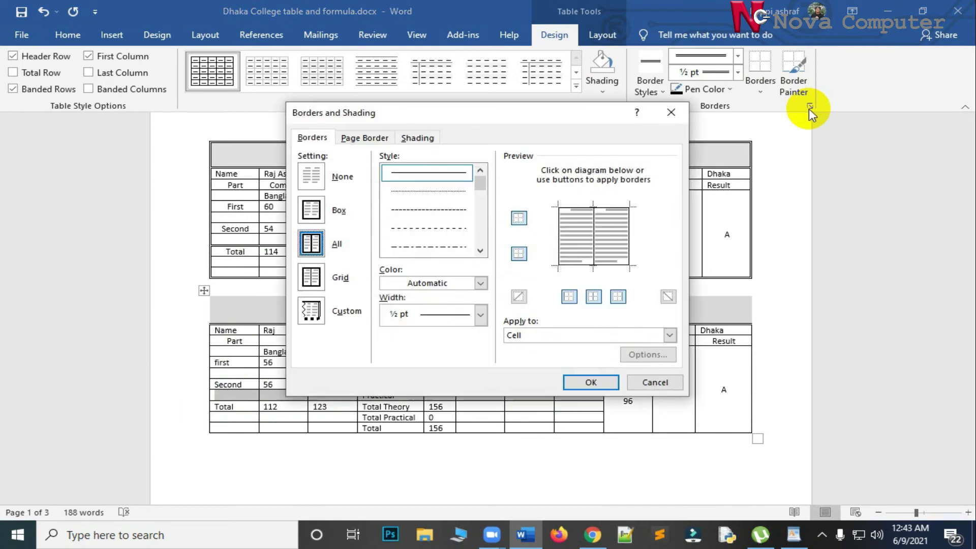
{"action": "left_click", "coordinate": [480, 251]}
{"action": "left_click", "coordinate": [479, 251]}
{"action": "left_click", "coordinate": [446, 242]}
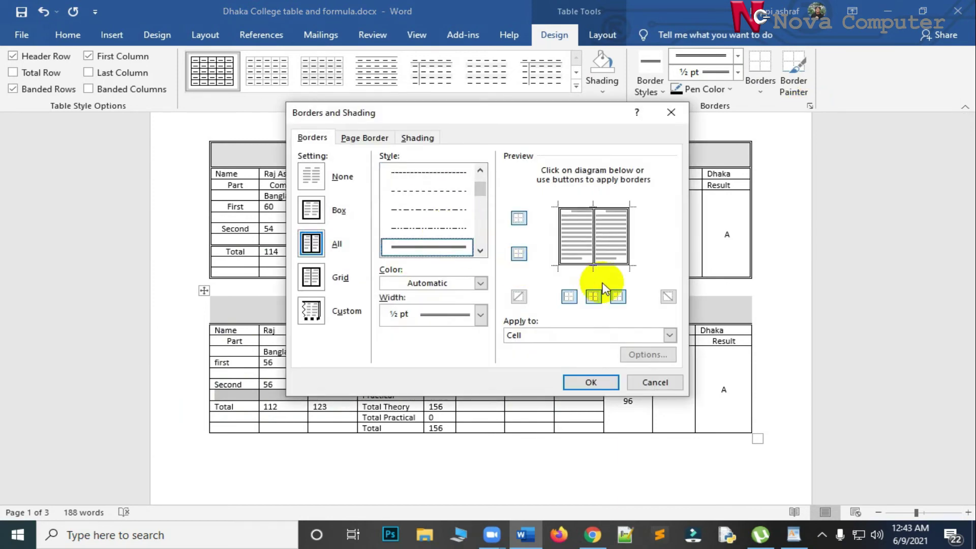
{"action": "left_click", "coordinate": [594, 209]}
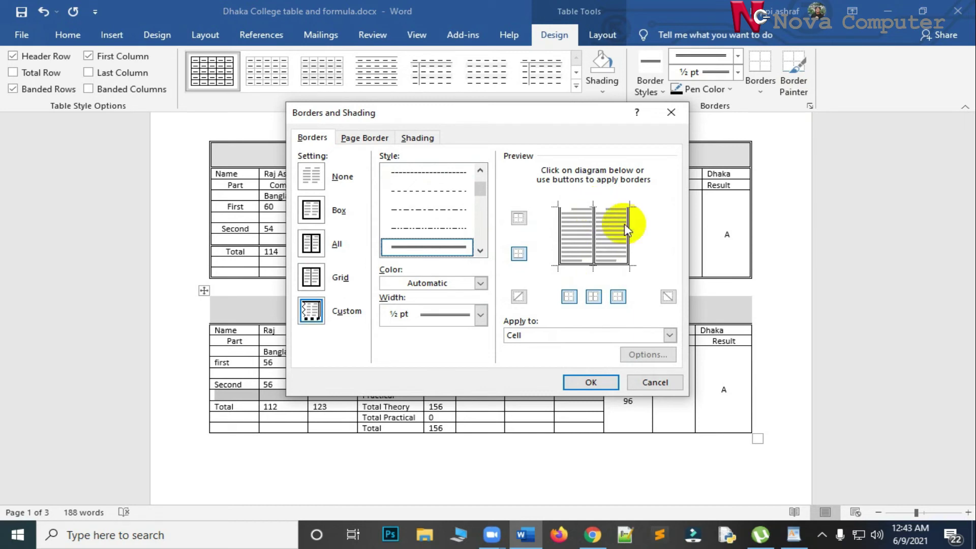
{"action": "left_click", "coordinate": [627, 225]}
{"action": "left_click", "coordinate": [559, 230]}
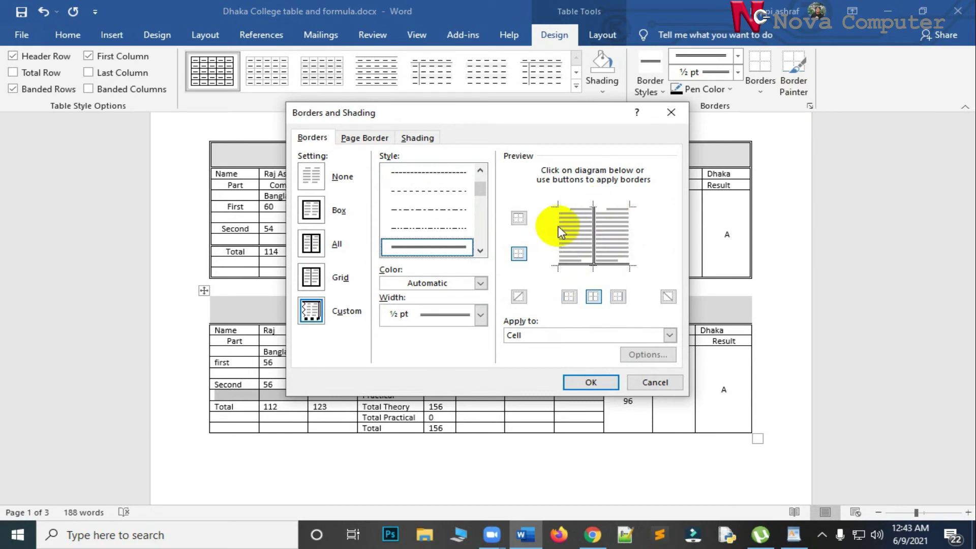
{"action": "left_click", "coordinate": [593, 227]}
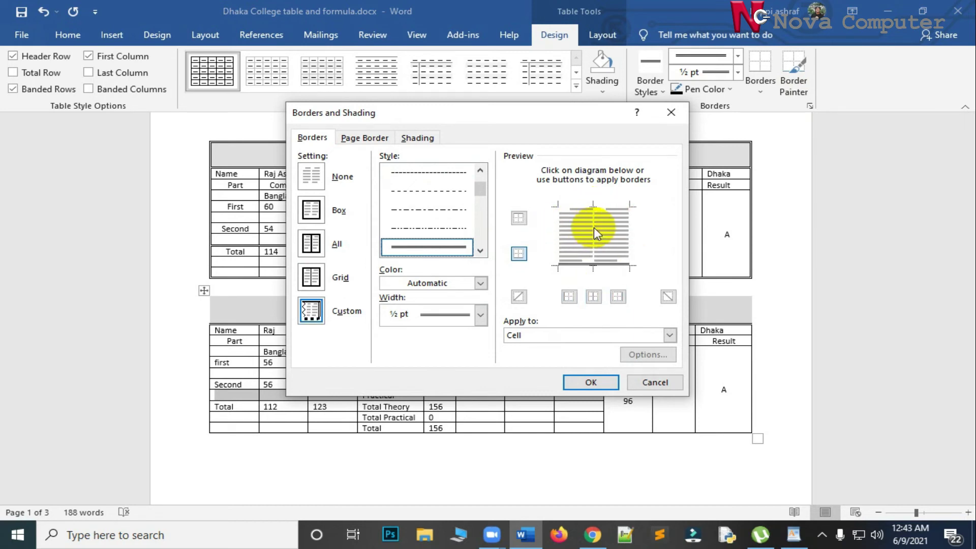
{"action": "left_click", "coordinate": [591, 382]}
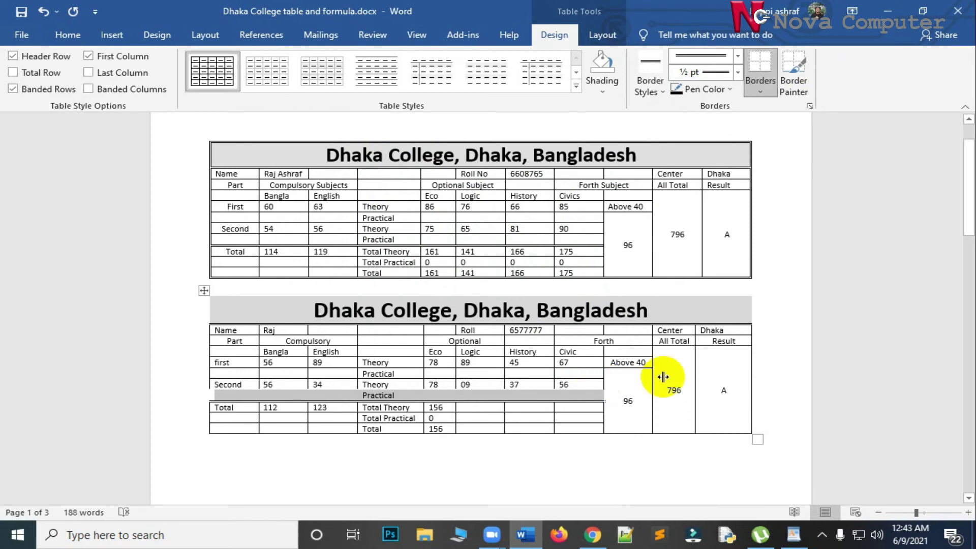
{"action": "left_click", "coordinate": [794, 334]}
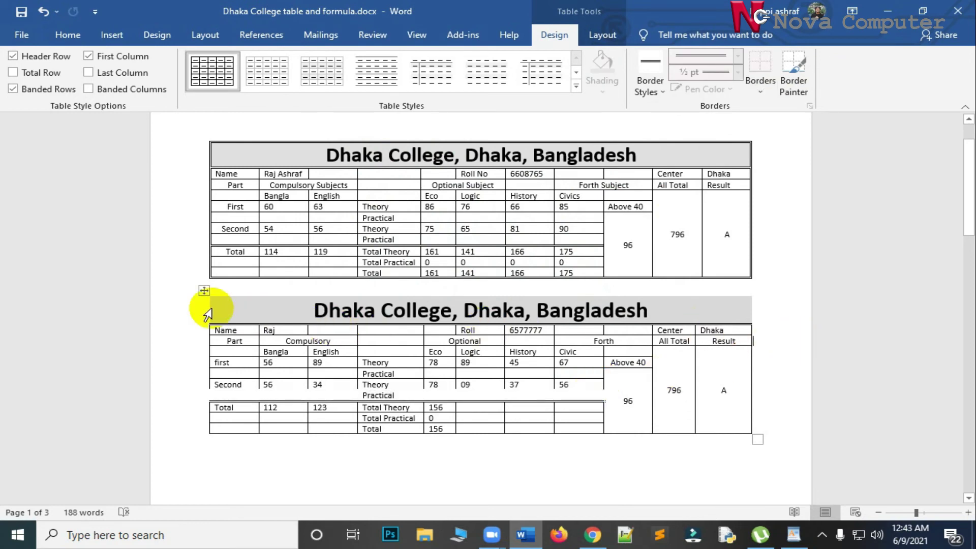
Apply ½ pt single-line top, left and right borders to the new table's title row.
{"action": "left_click", "coordinate": [169, 311]}
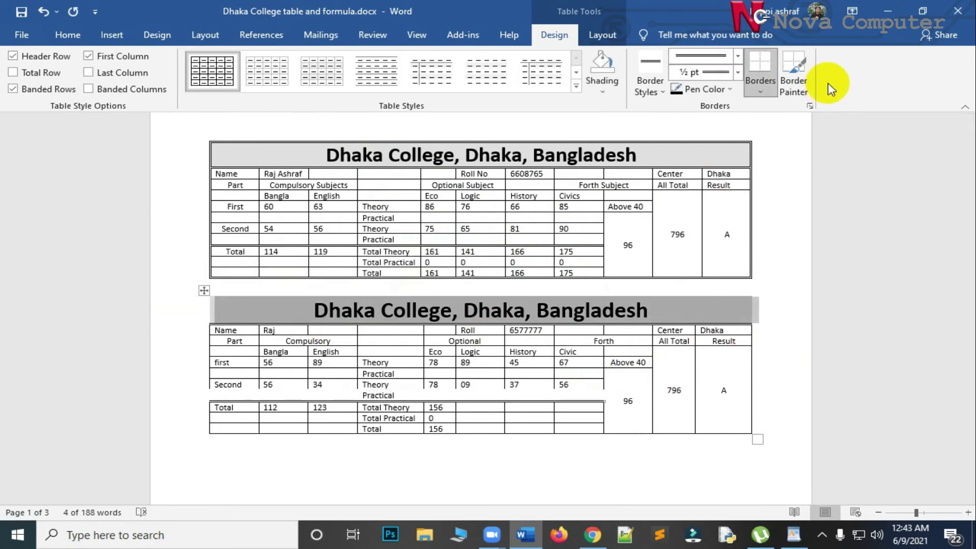
{"action": "left_click", "coordinate": [811, 106]}
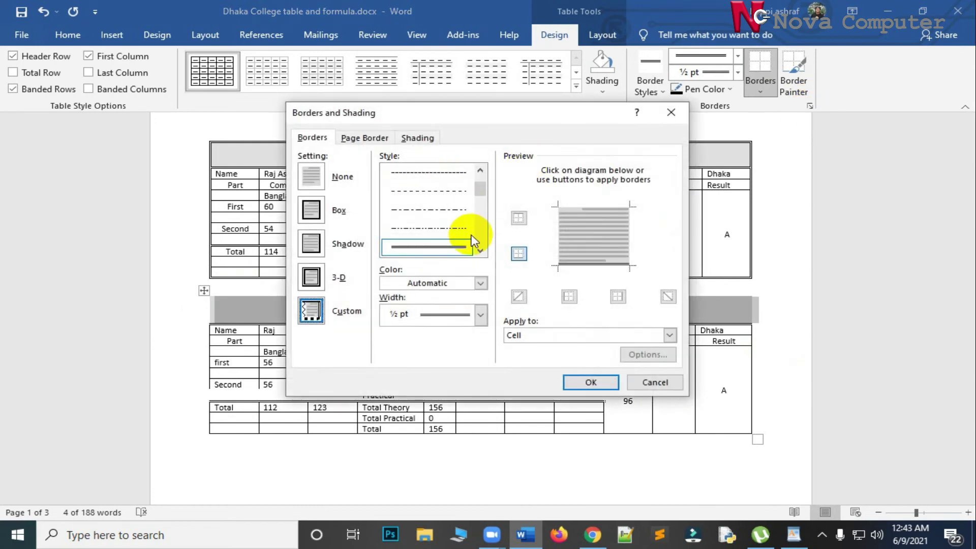
{"action": "scroll", "coordinate": [477, 251], "scroll_direction": "up", "scroll_amount": 3}
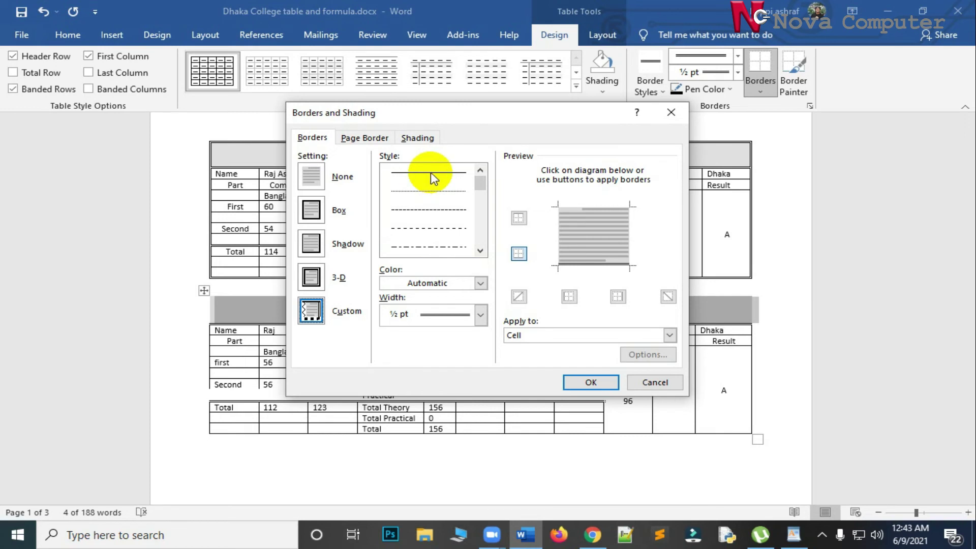
{"action": "left_click", "coordinate": [581, 205]}
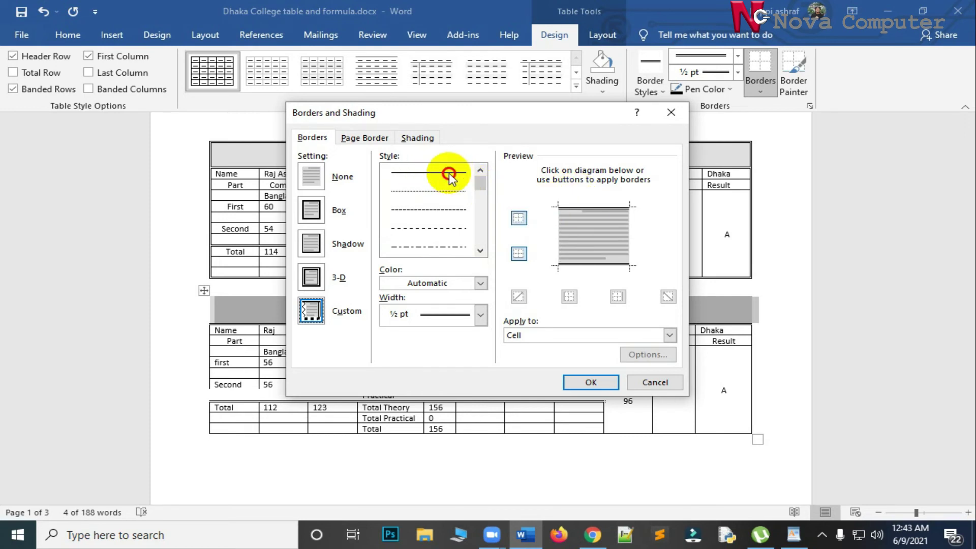
{"action": "left_click", "coordinate": [450, 175]}
{"action": "left_click", "coordinate": [604, 205]}
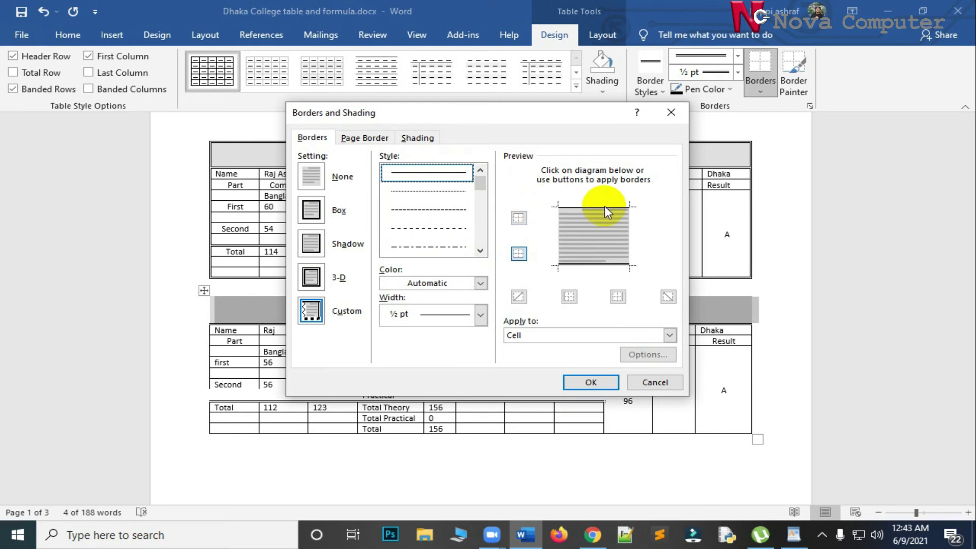
{"action": "left_click", "coordinate": [635, 229]}
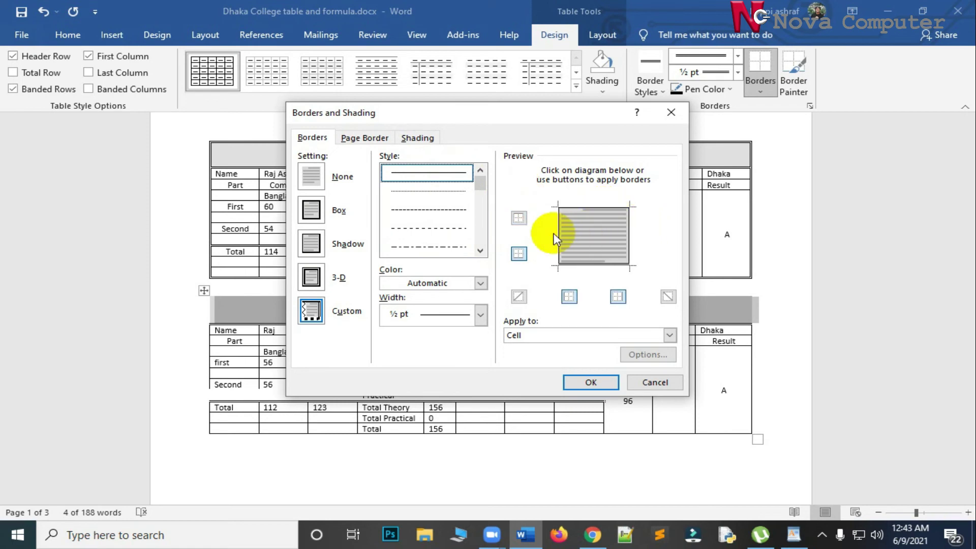
{"action": "left_click", "coordinate": [584, 382]}
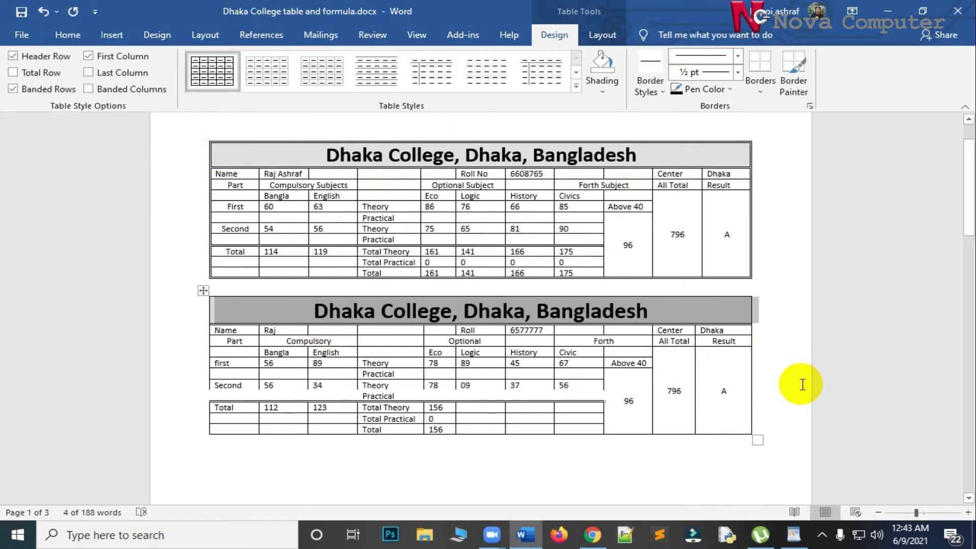
{"action": "left_click", "coordinate": [757, 374]}
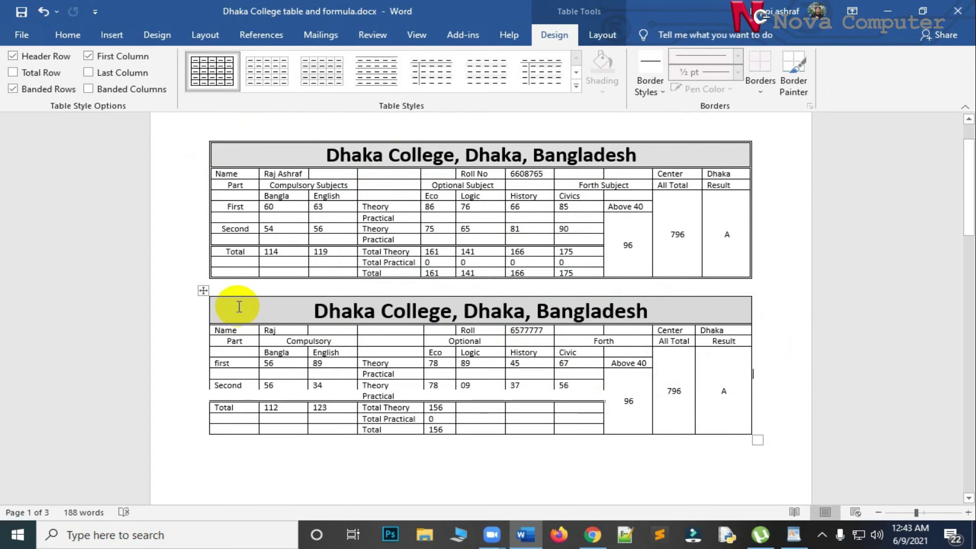
Apply a ½ pt double-line border to all four outer edges of the whole new table.
{"action": "left_click", "coordinate": [203, 291]}
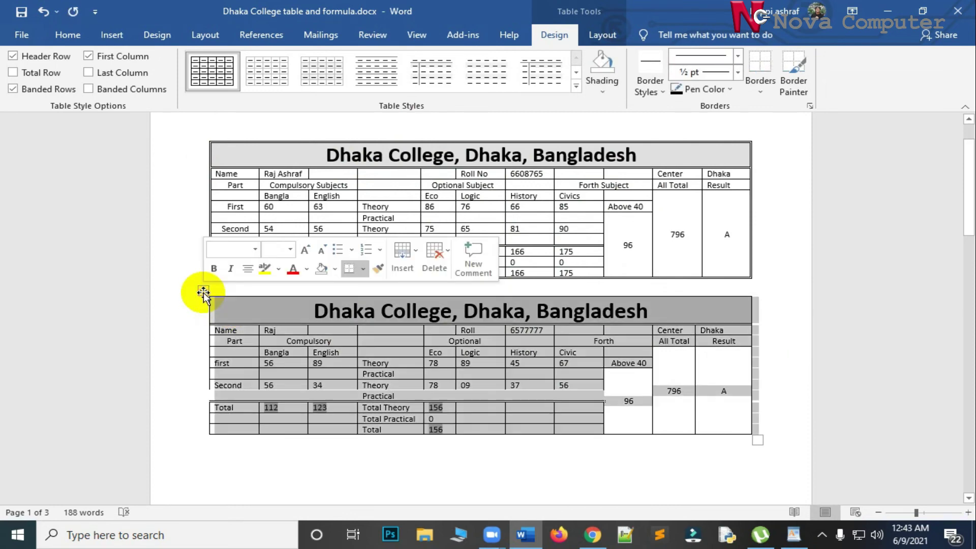
{"action": "left_click", "coordinate": [810, 105]}
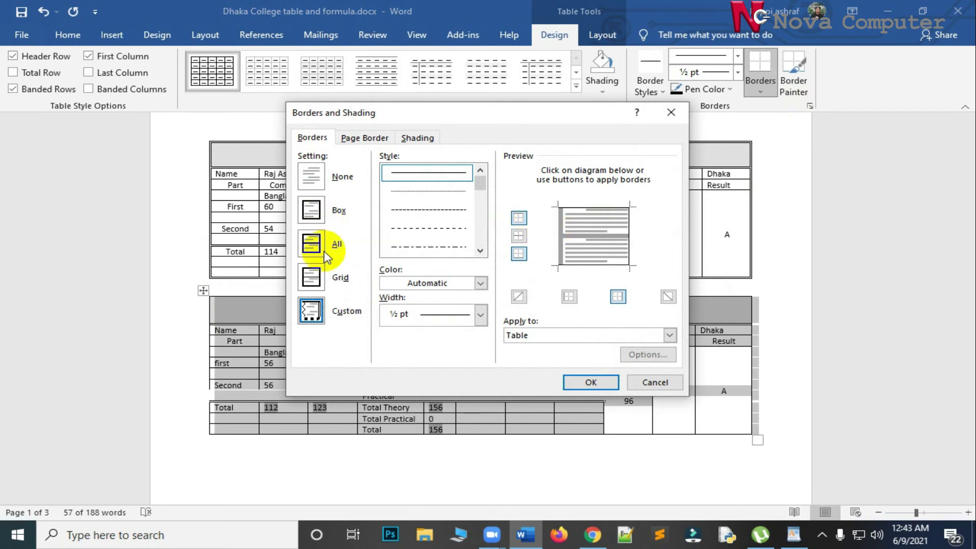
{"action": "left_click", "coordinate": [479, 251]}
{"action": "left_click", "coordinate": [479, 252]}
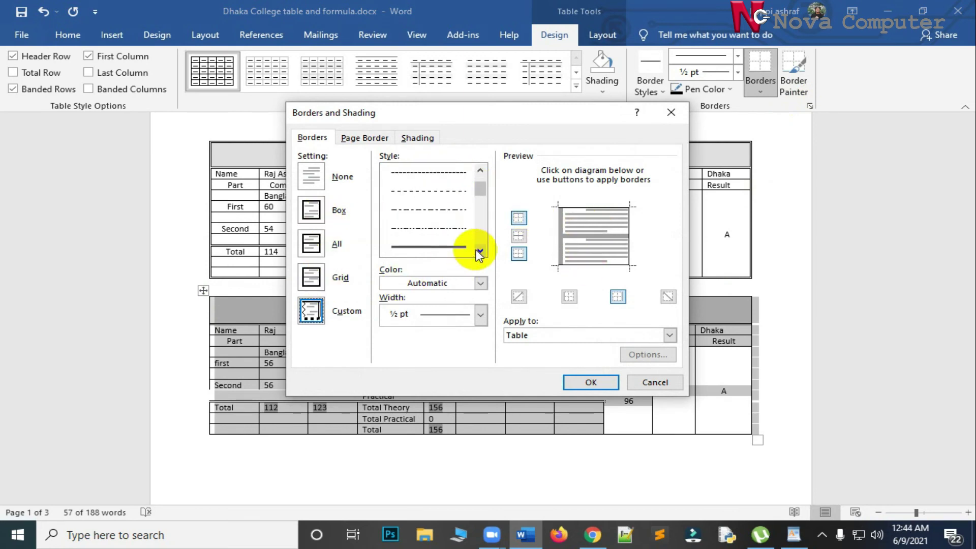
{"action": "left_click", "coordinate": [447, 247]}
{"action": "left_click", "coordinate": [571, 205]}
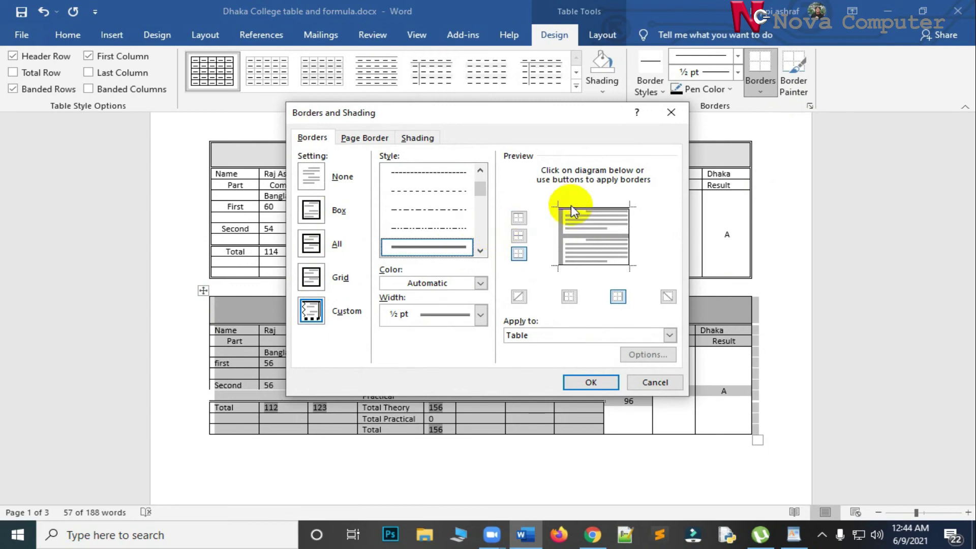
{"action": "left_click", "coordinate": [630, 223]}
{"action": "left_click", "coordinate": [557, 232]}
{"action": "left_click", "coordinate": [582, 266]}
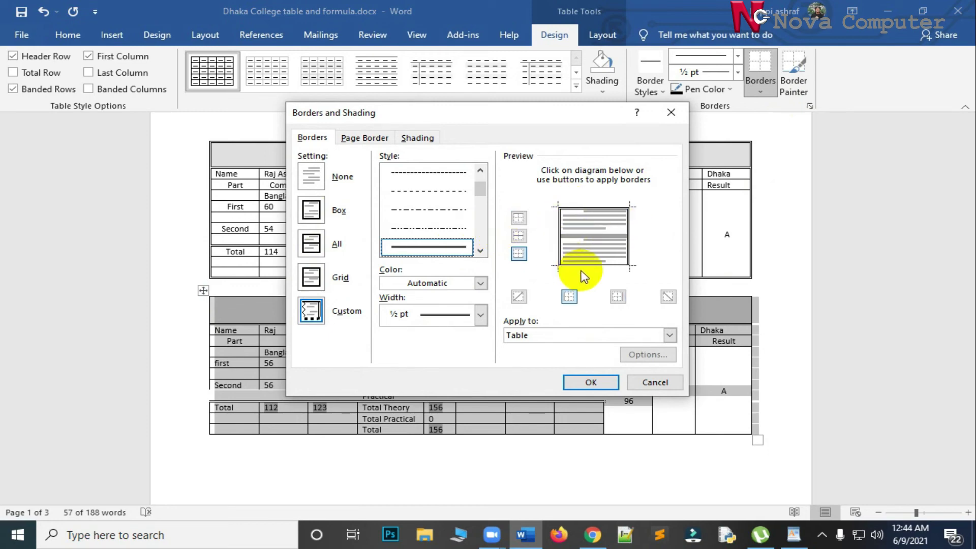
{"action": "left_click", "coordinate": [590, 382]}
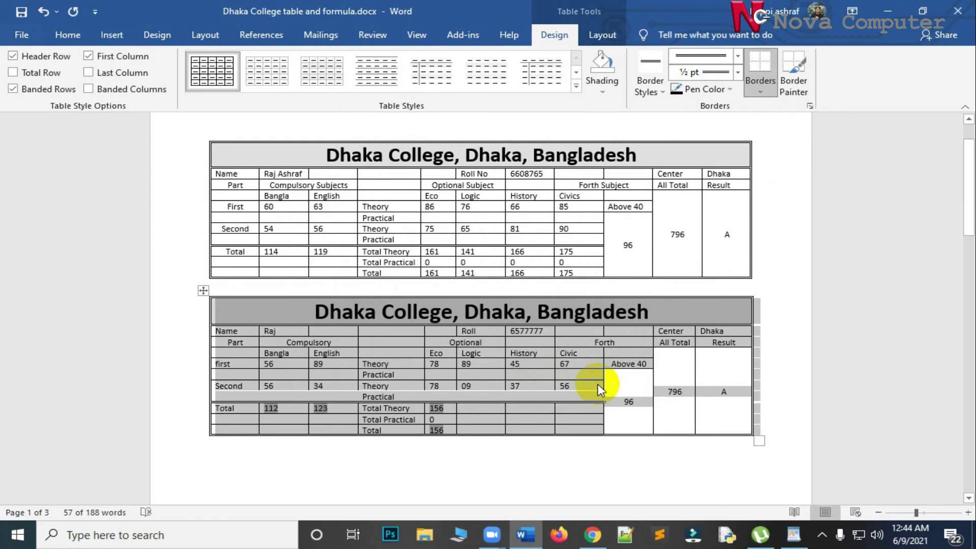
{"action": "left_click", "coordinate": [771, 338]}
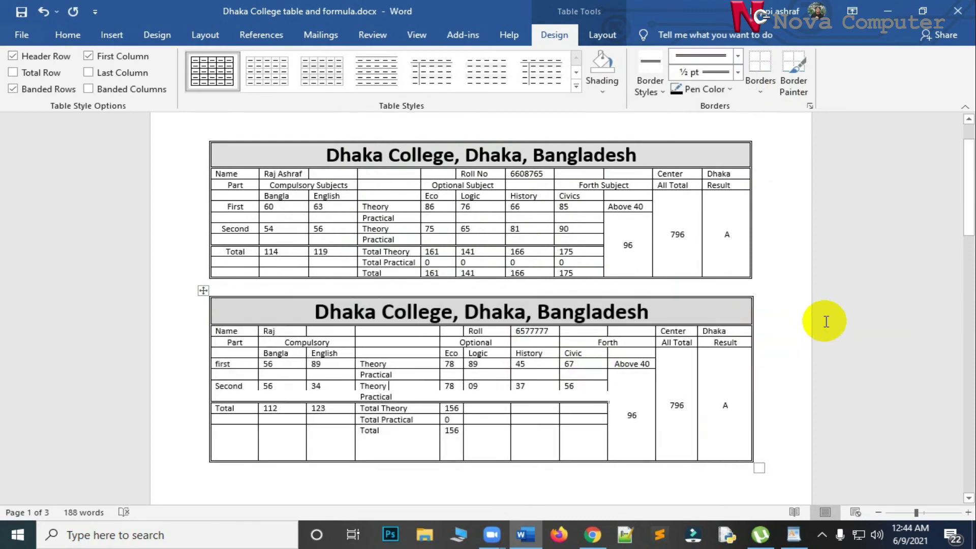
Check both result tables in the document's print preview and return to editing.
{"action": "left_click", "coordinate": [22, 30]}
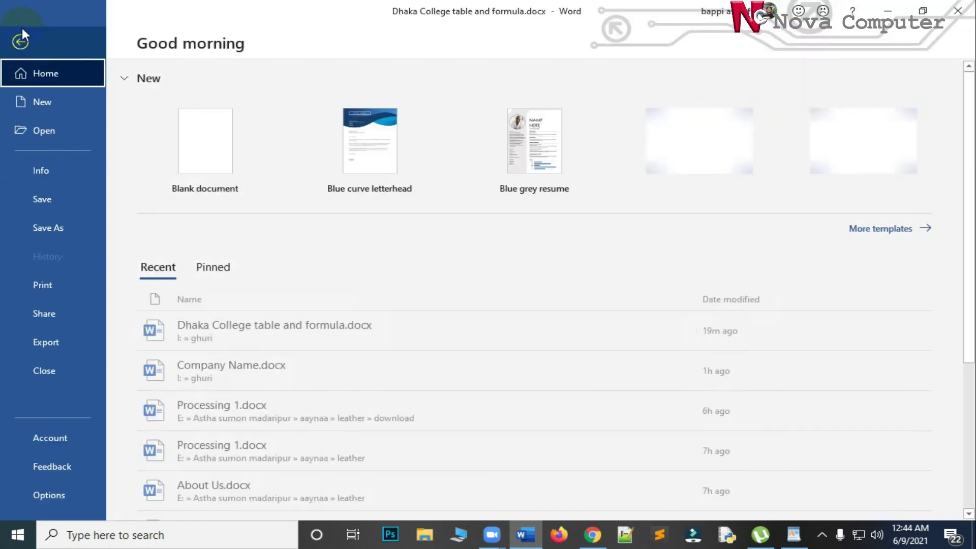
{"action": "left_click", "coordinate": [56, 288]}
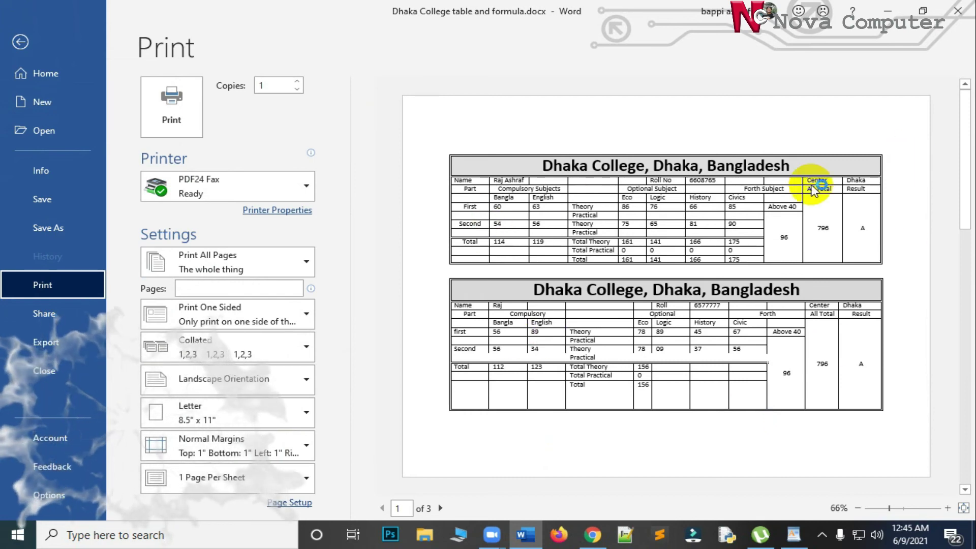
{"action": "left_click", "coordinate": [23, 42]}
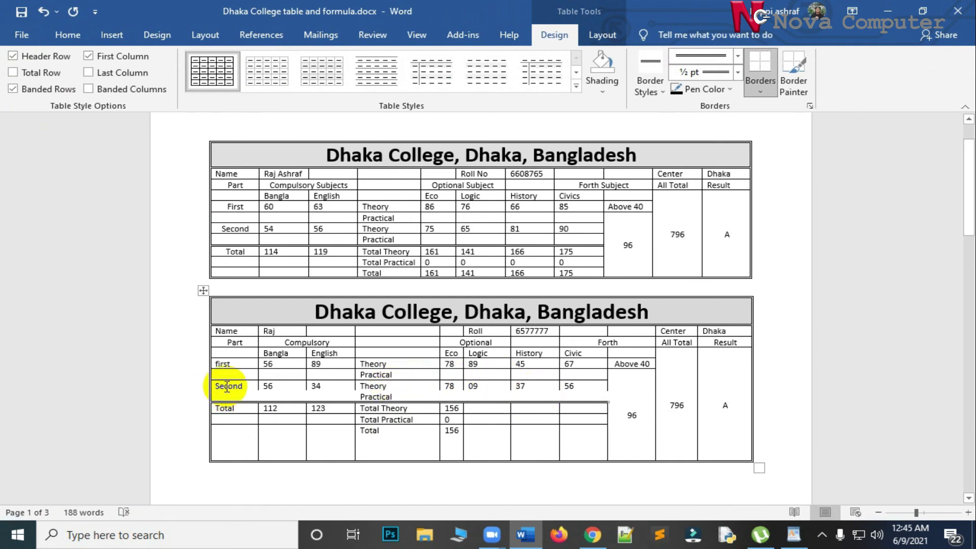
Try to apply the ½ pt double-line border style to the new table's Second row and the Practical row beneath it.
{"action": "left_click_drag", "start_coordinate": [226, 386], "coordinate": [580, 399]}
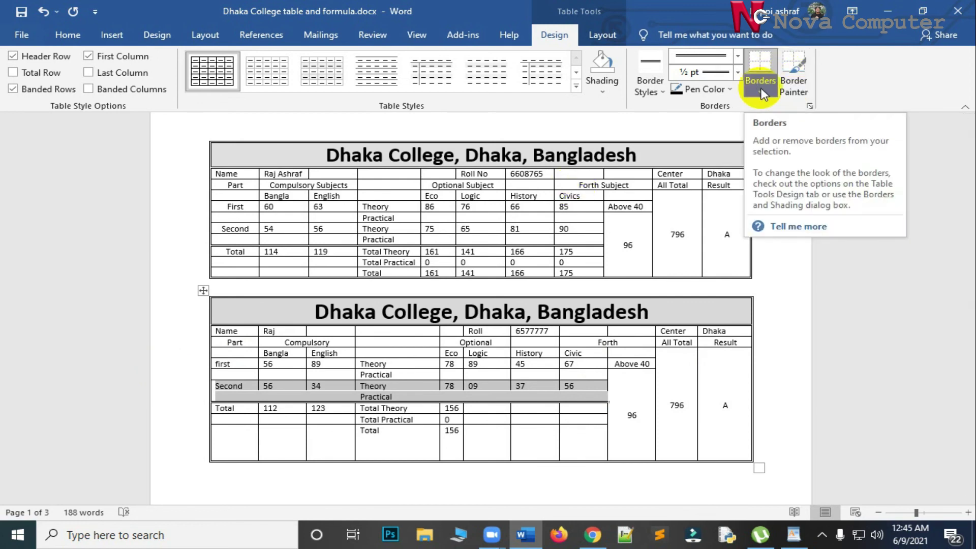
{"action": "left_click", "coordinate": [809, 105]}
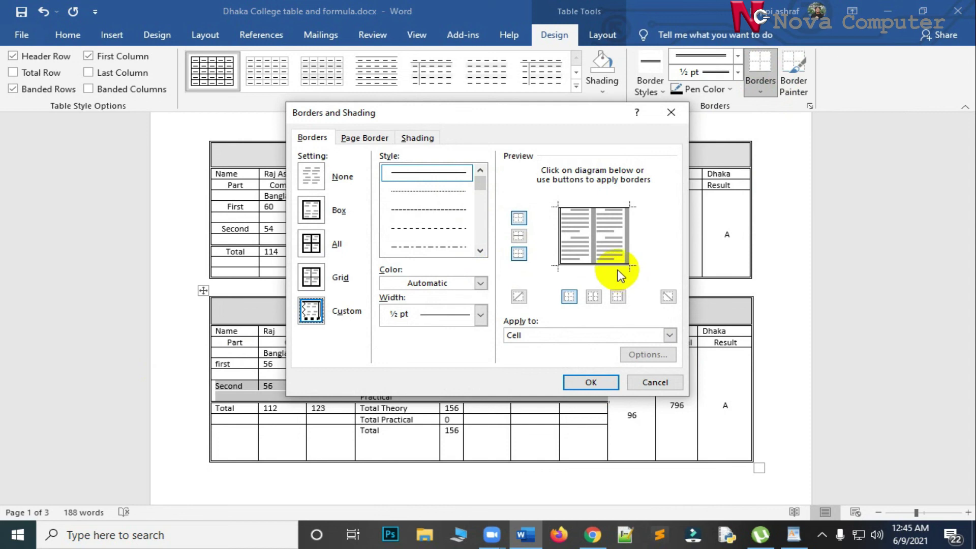
{"action": "left_click", "coordinate": [480, 251]}
{"action": "left_click", "coordinate": [480, 251]}
{"action": "left_click", "coordinate": [428, 247]}
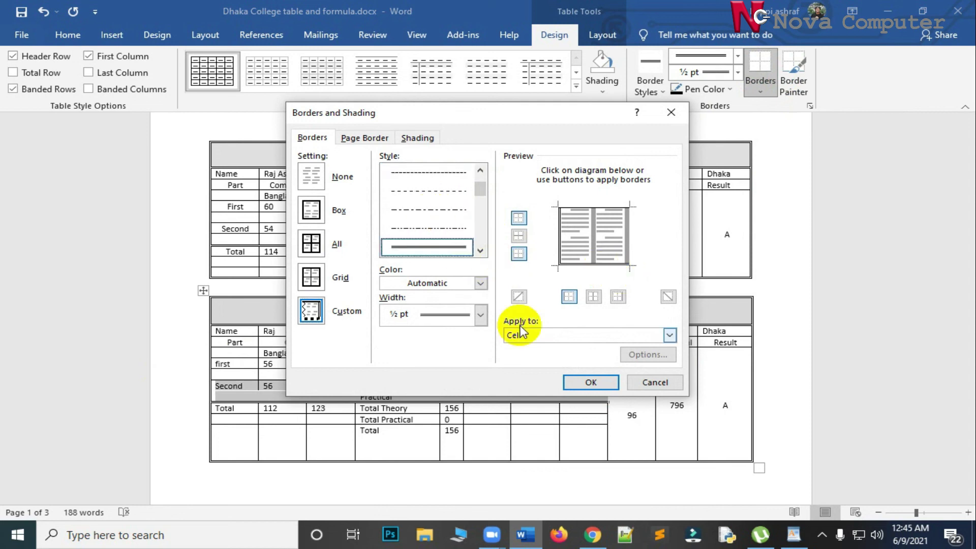
{"action": "left_click", "coordinate": [599, 379]}
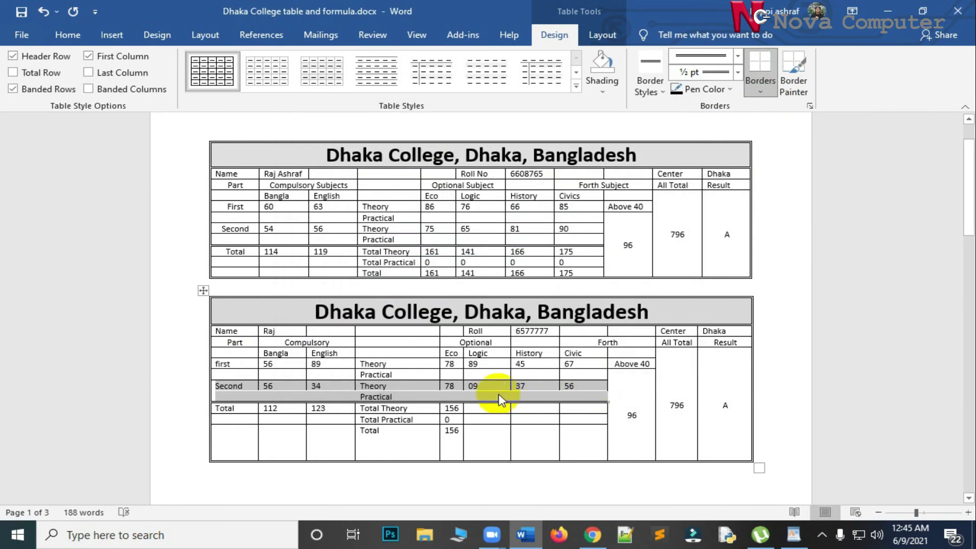
Move the word Practical from the row above Total into the Second row's Theory cell, making it read "Theory Practical".
{"action": "left_click", "coordinate": [369, 397]}
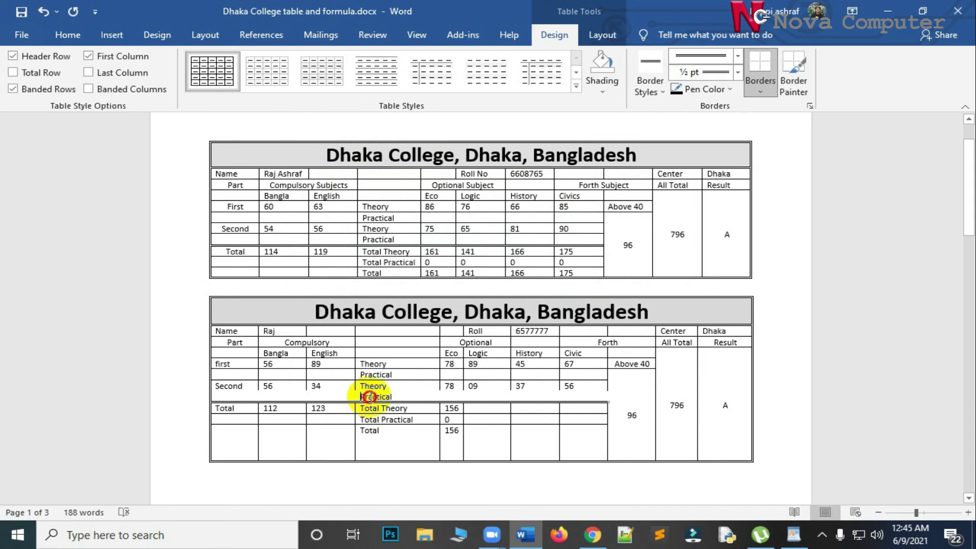
{"action": "left_click_drag", "start_coordinate": [370, 397], "coordinate": [397, 397]}
{"action": "right_click", "coordinate": [376, 397]}
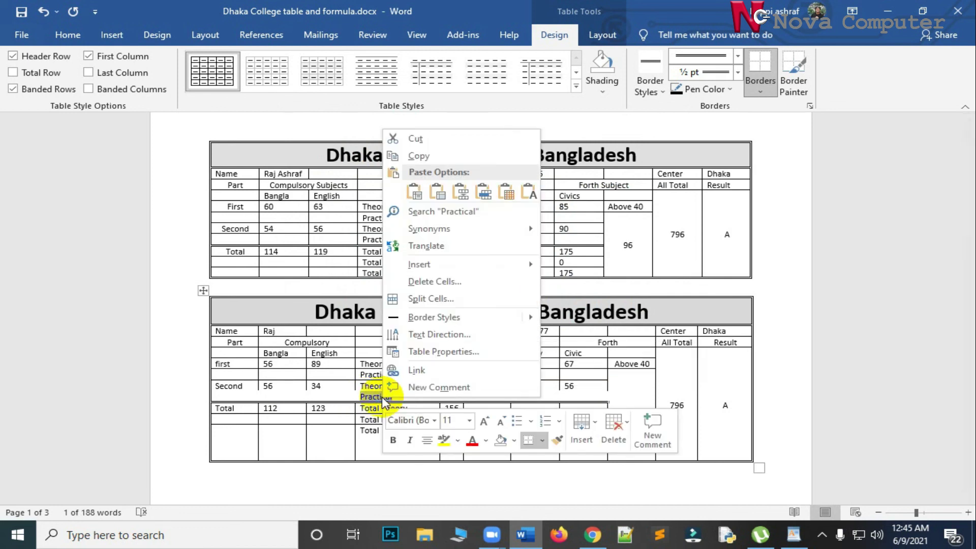
{"action": "left_click", "coordinate": [428, 137]}
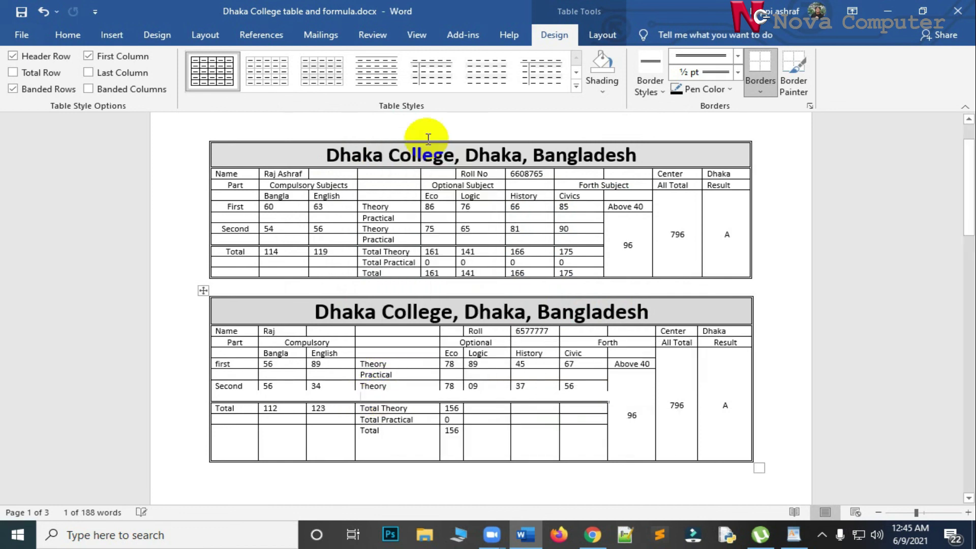
{"action": "left_click", "coordinate": [402, 389]}
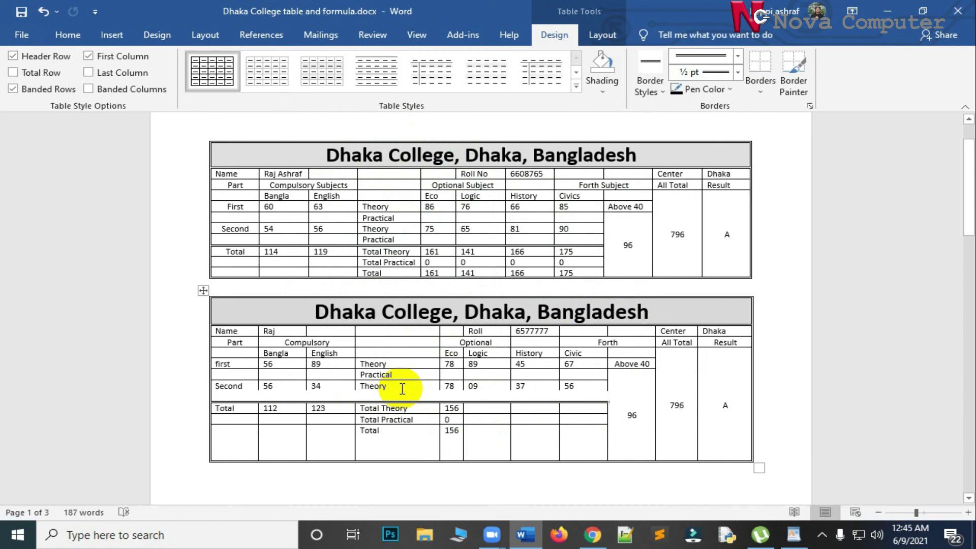
{"action": "key", "text": "ctrl+v"}
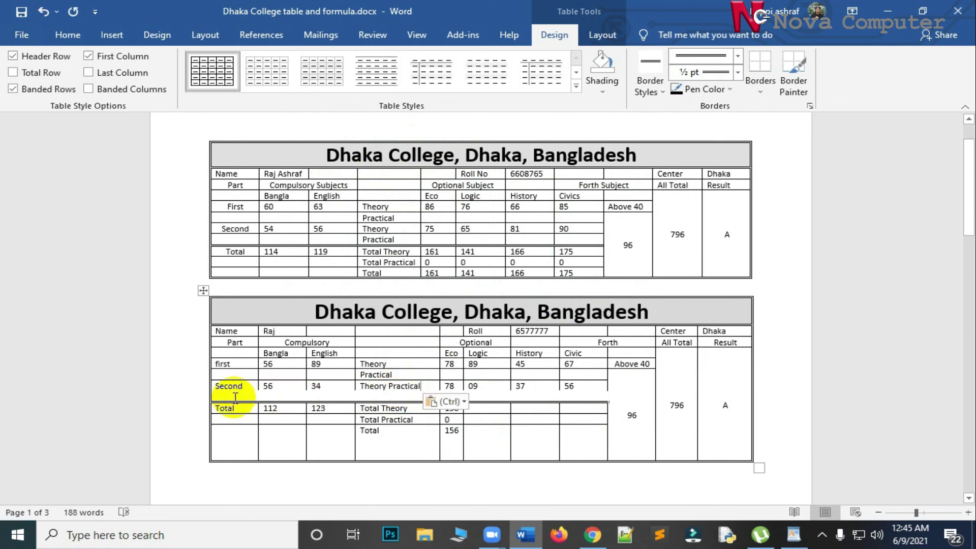
Delete the emptied row between the Second and Total rows of the new table.
{"action": "left_click_drag", "start_coordinate": [235, 397], "coordinate": [574, 395]}
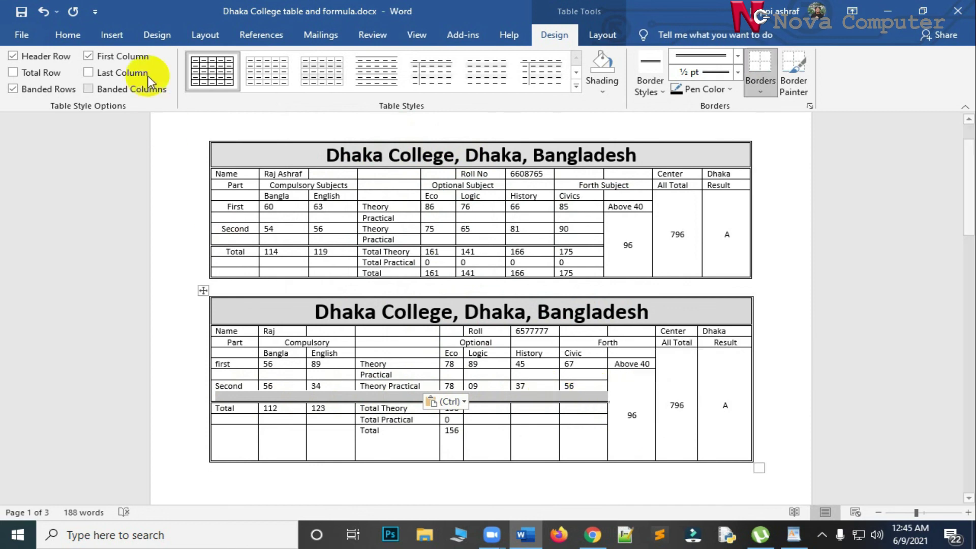
{"action": "left_click", "coordinate": [595, 36]}
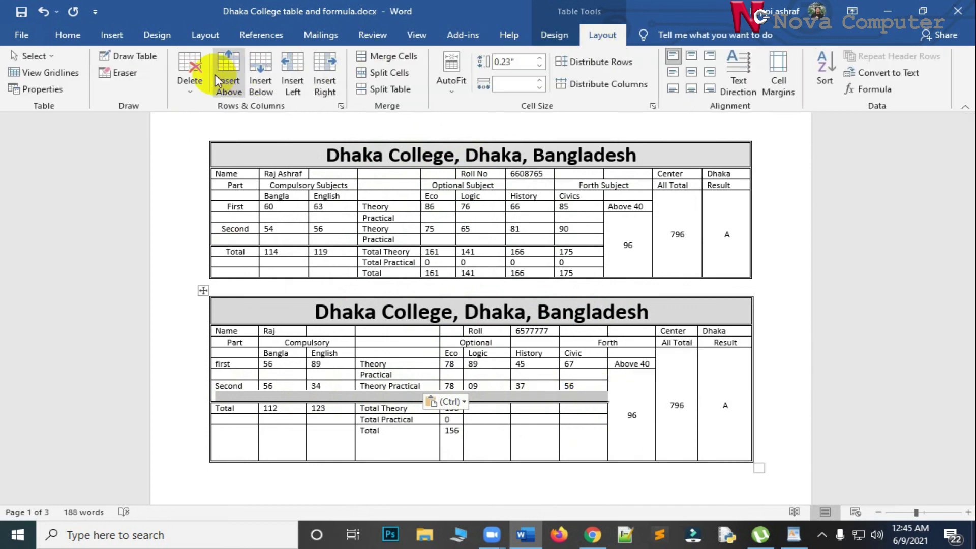
{"action": "left_click", "coordinate": [189, 76]}
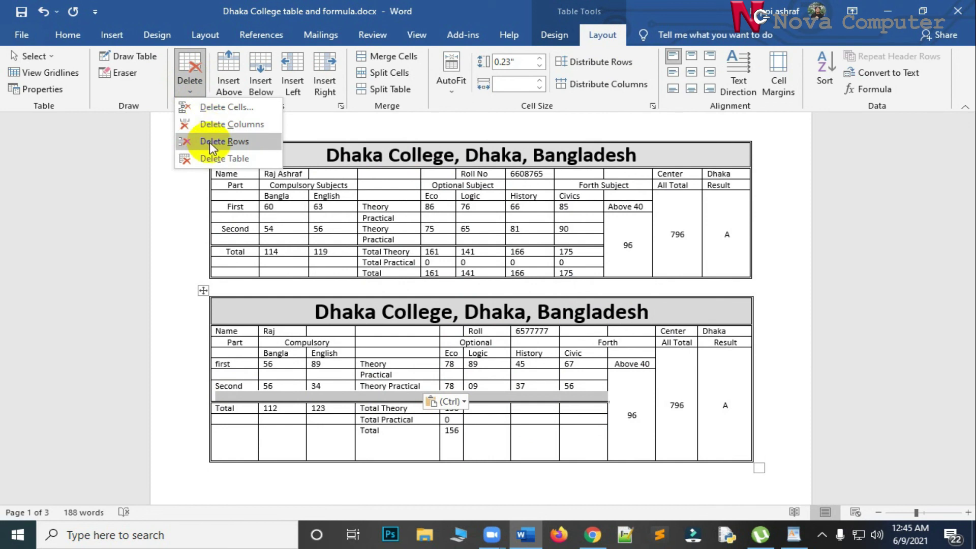
{"action": "left_click", "coordinate": [224, 141]}
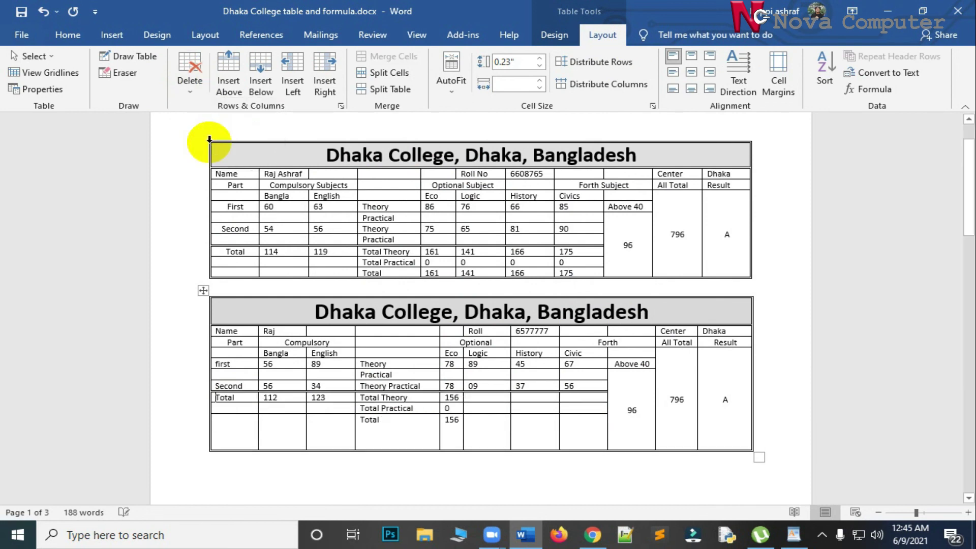
{"action": "left_click", "coordinate": [381, 429]}
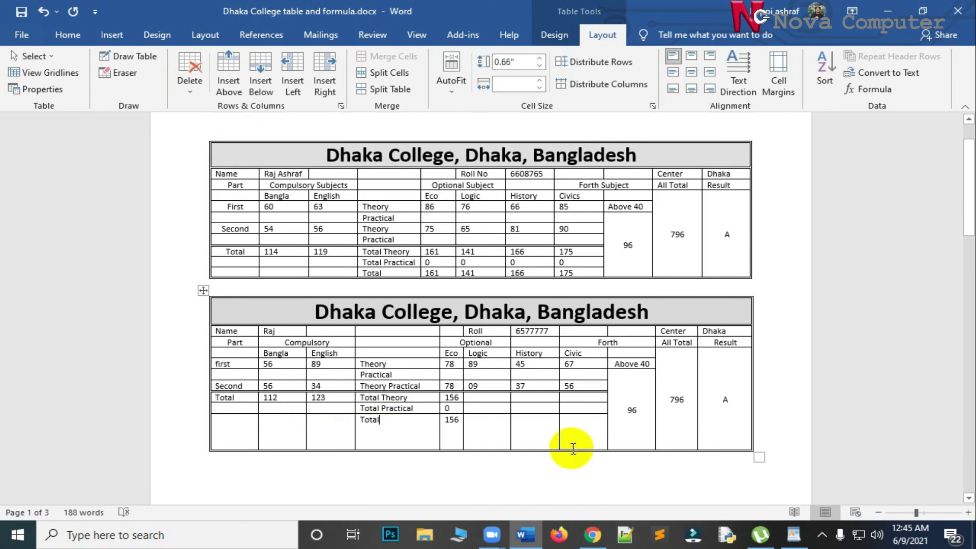